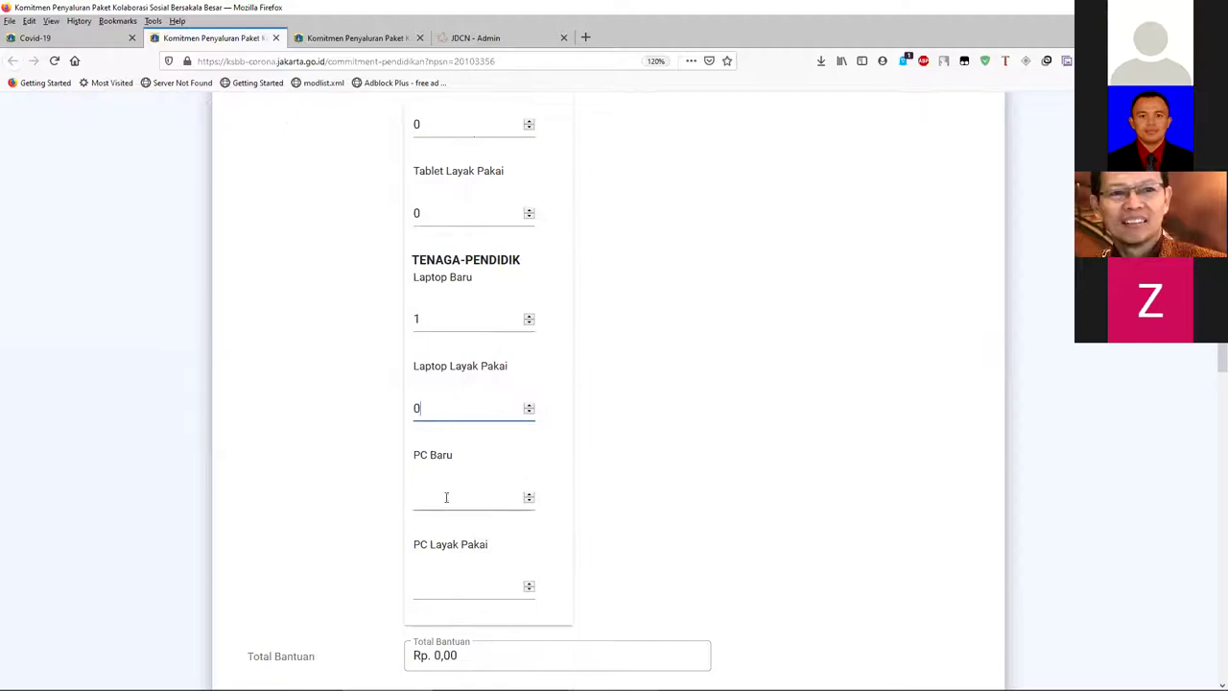
- Enter 0 for both the PC Baru and PC Layak Pakai quantities
click(441, 584)
text(0)
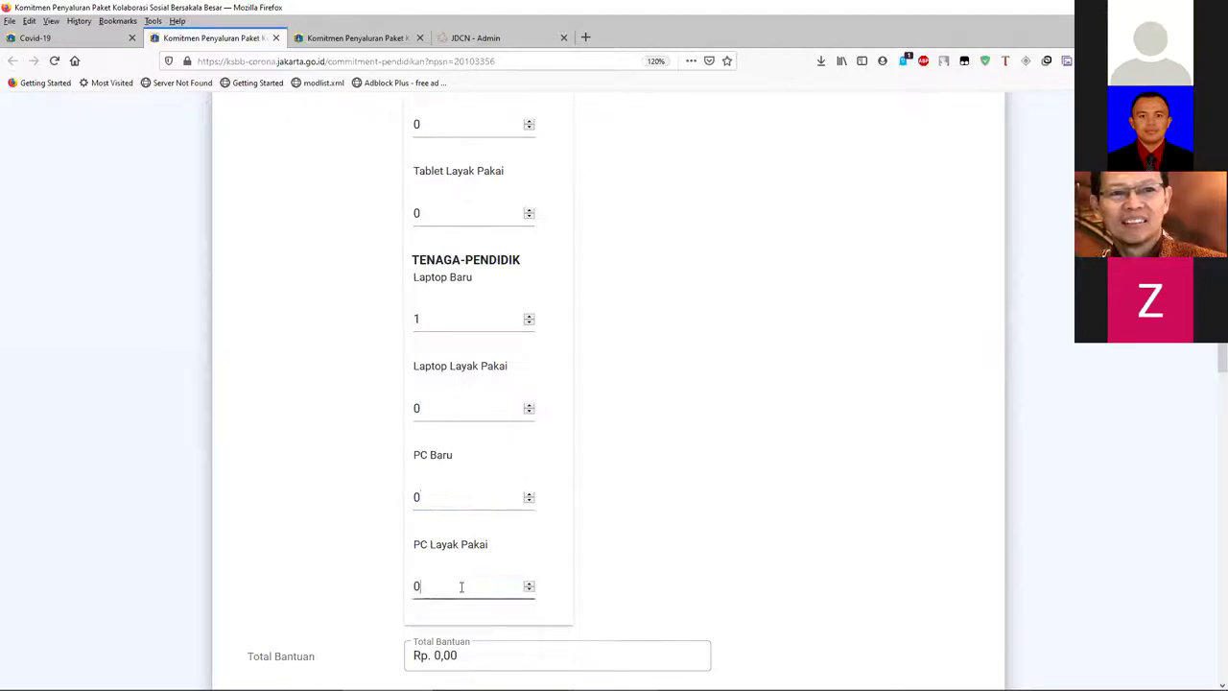
scroll(481, 606, down, 2)
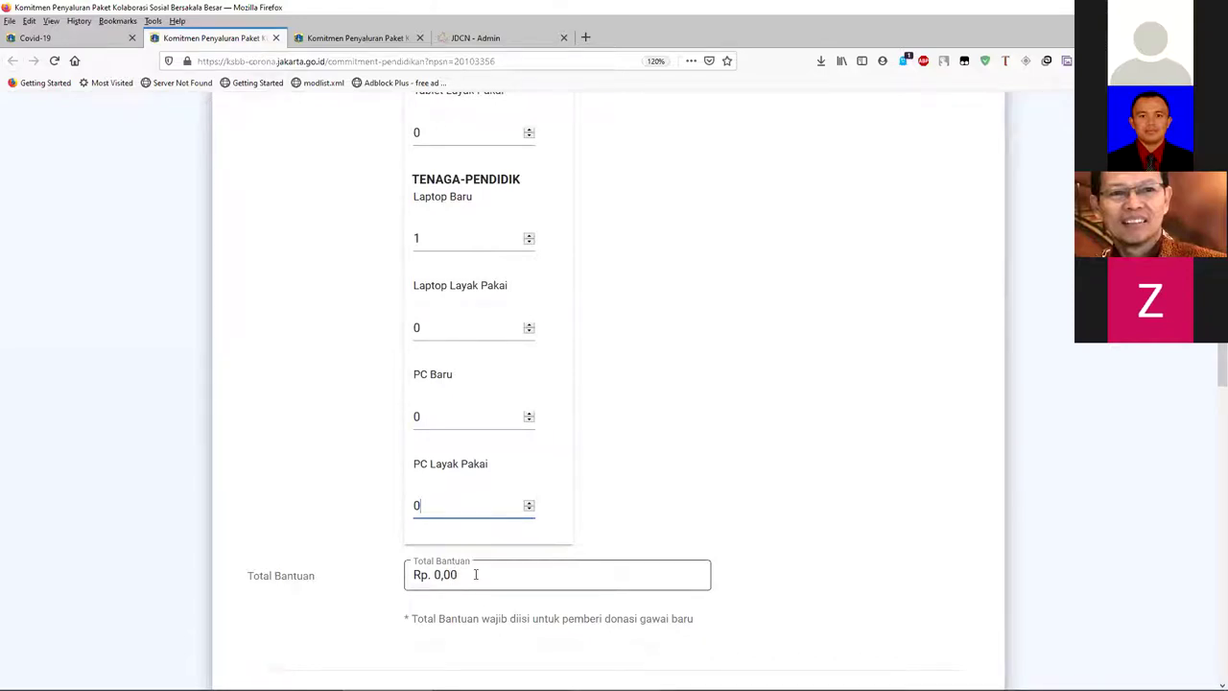
- Replace the Total Bantuan amount so it reads Rp 18.000.000,00
drag(459, 574, 431, 575)
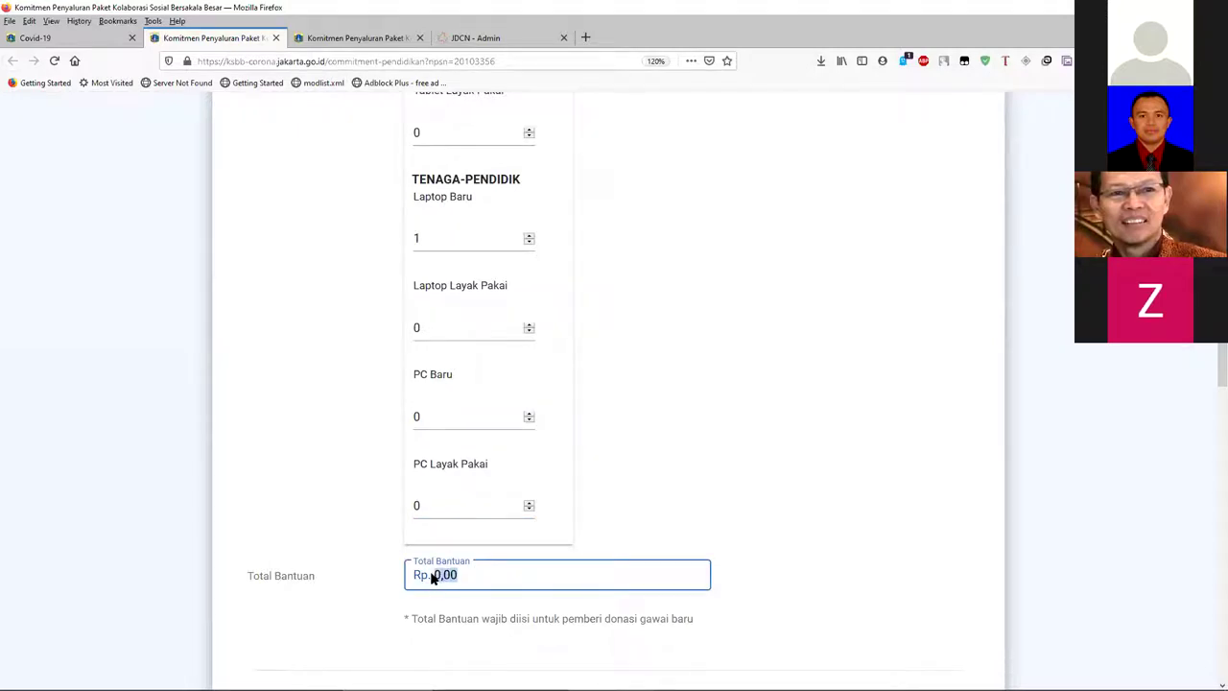
scroll(399, 551, up, 5)
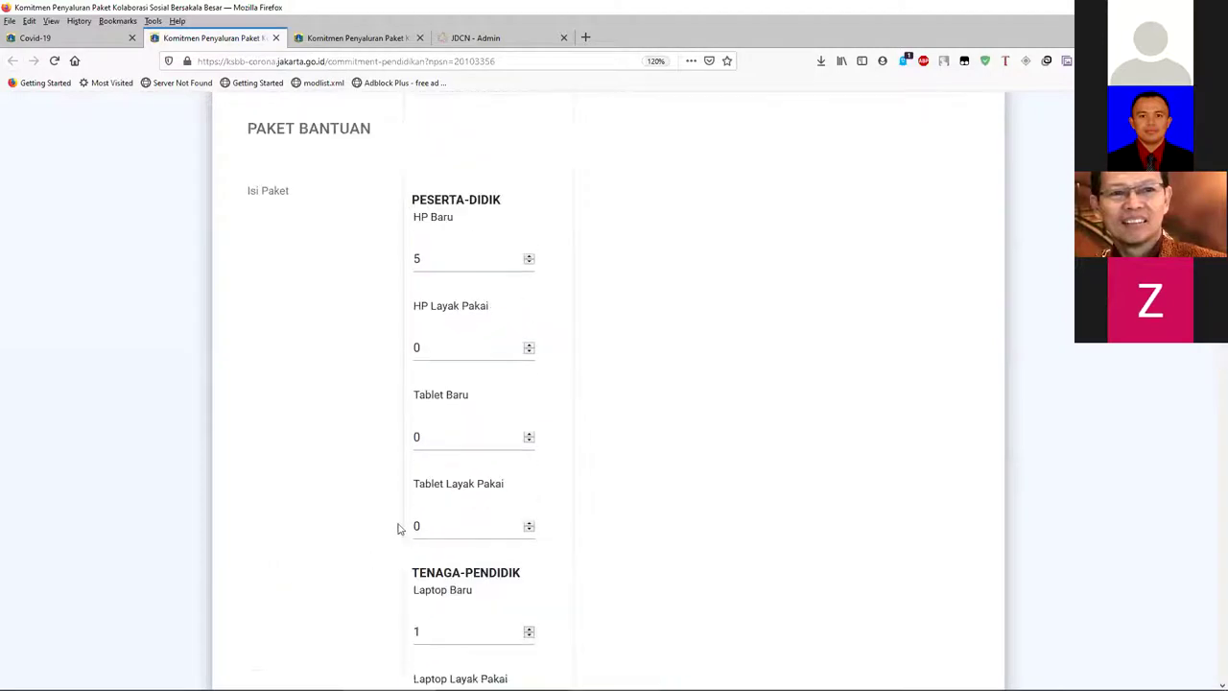
scroll(457, 269, down, 5)
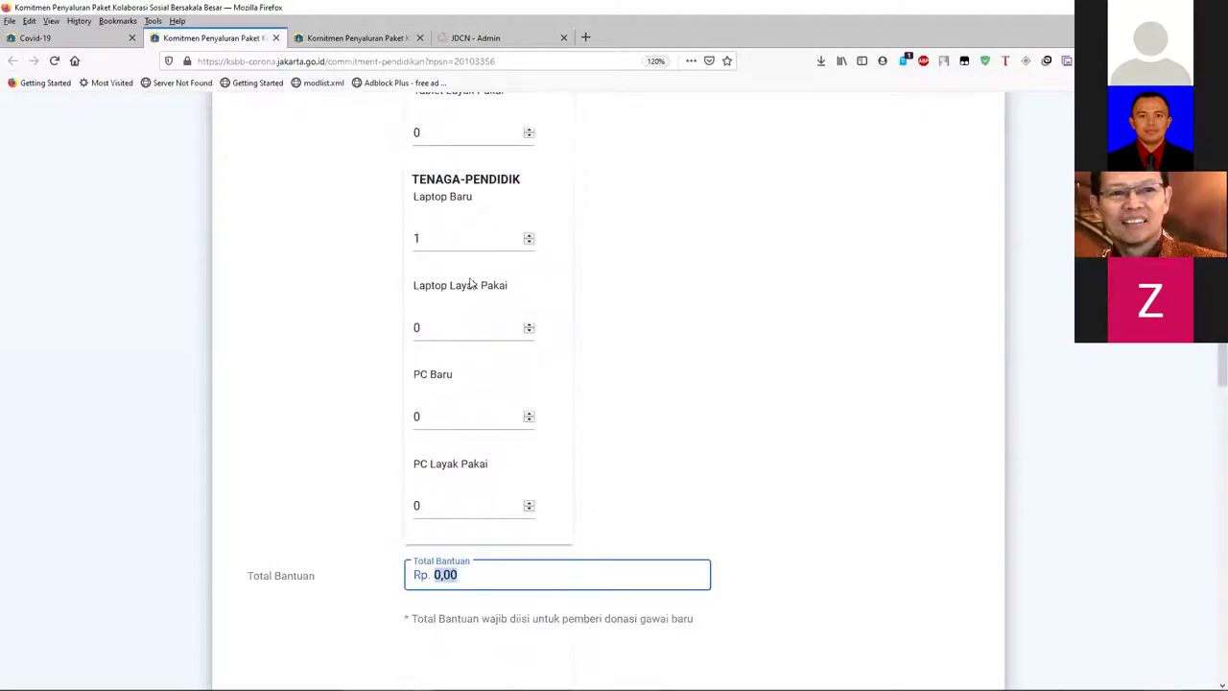
scroll(473, 367, up, 2)
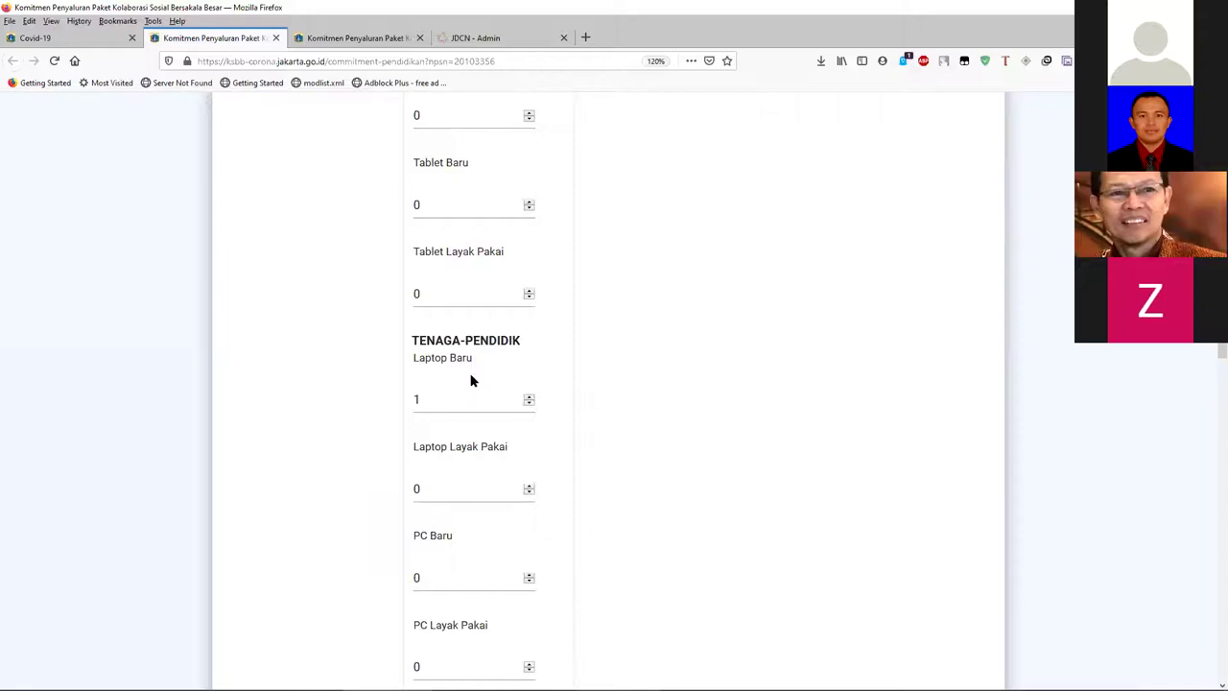
scroll(470, 383, down, 5)
scroll(480, 427, down, 2)
scroll(472, 402, down, 1)
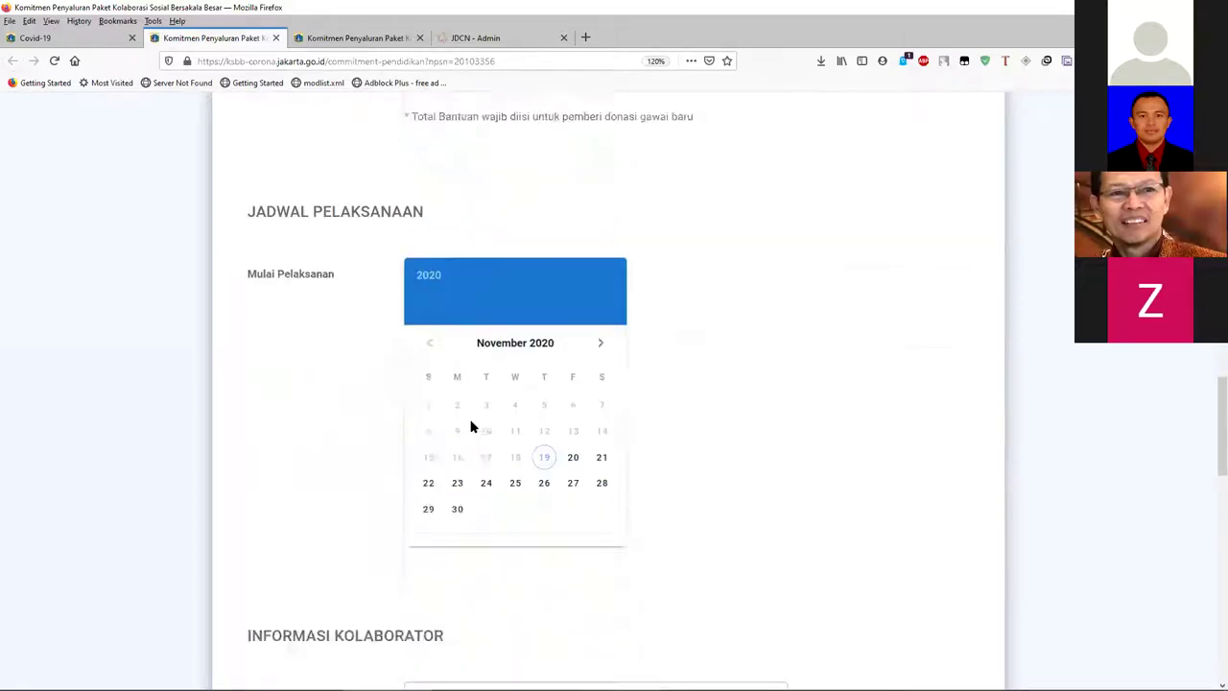
scroll(471, 425, up, 2)
text(180.000.000)
key(BackSpace)
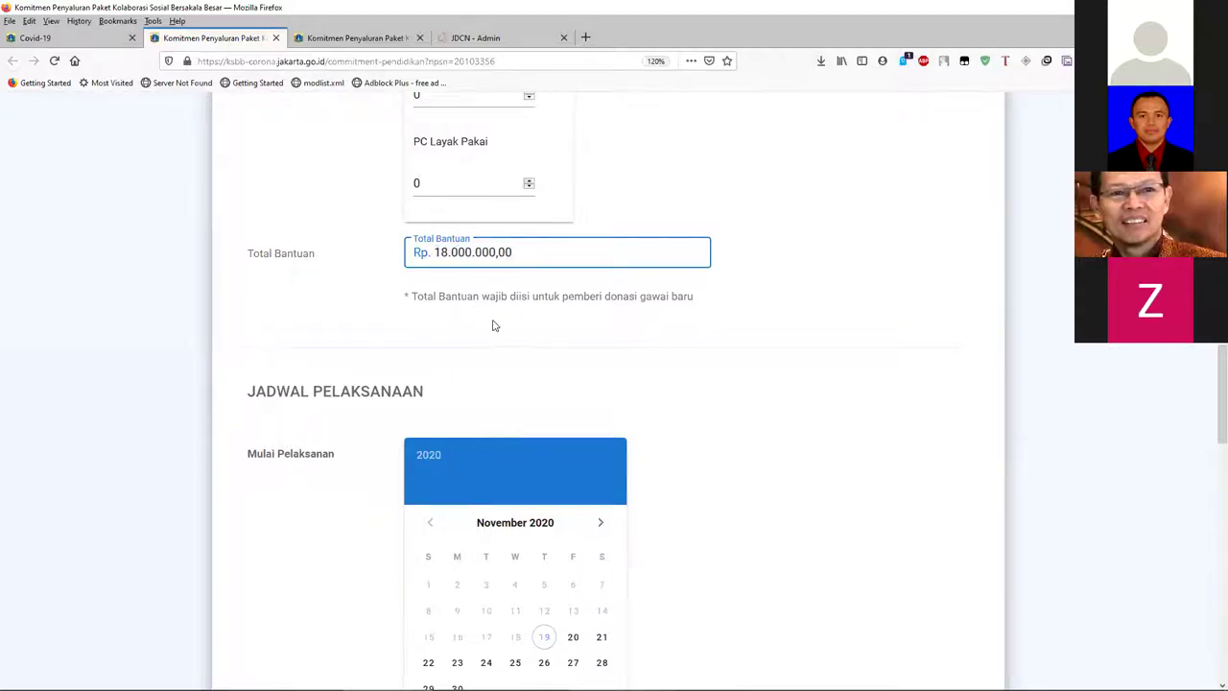
scroll(494, 325, down, 3)
- Set the implementation period to start on 20 November and finish on 23 November
click(575, 475)
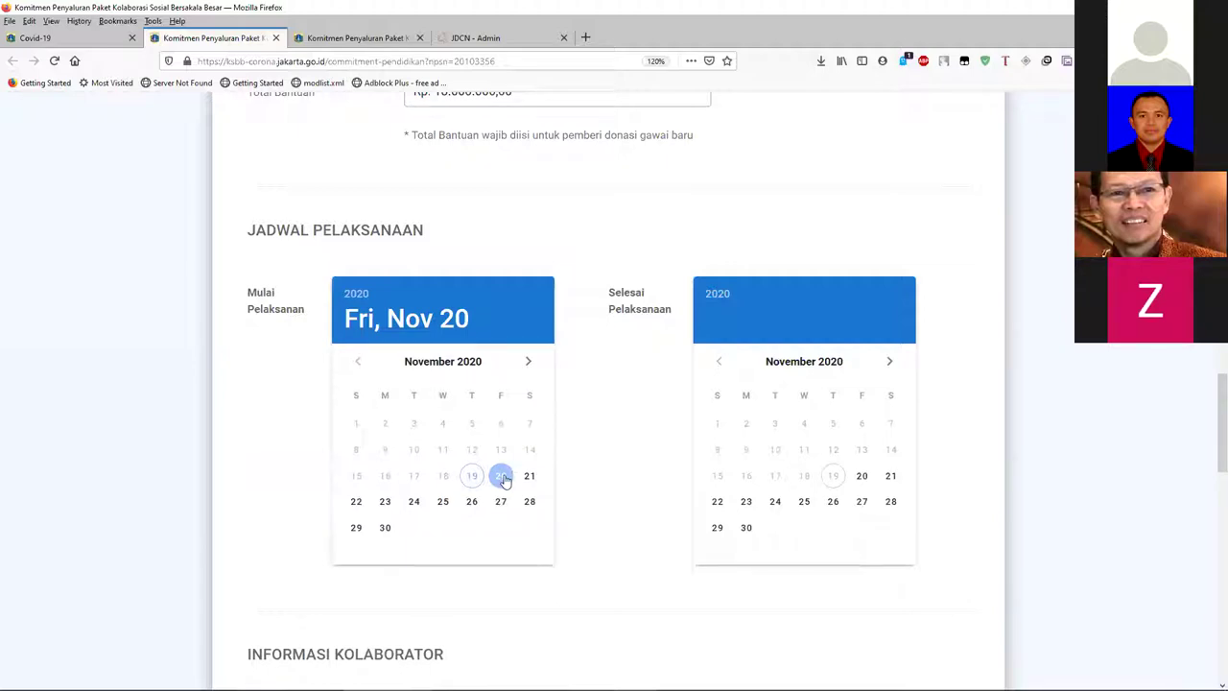
click(745, 501)
scroll(562, 415, down, 3)
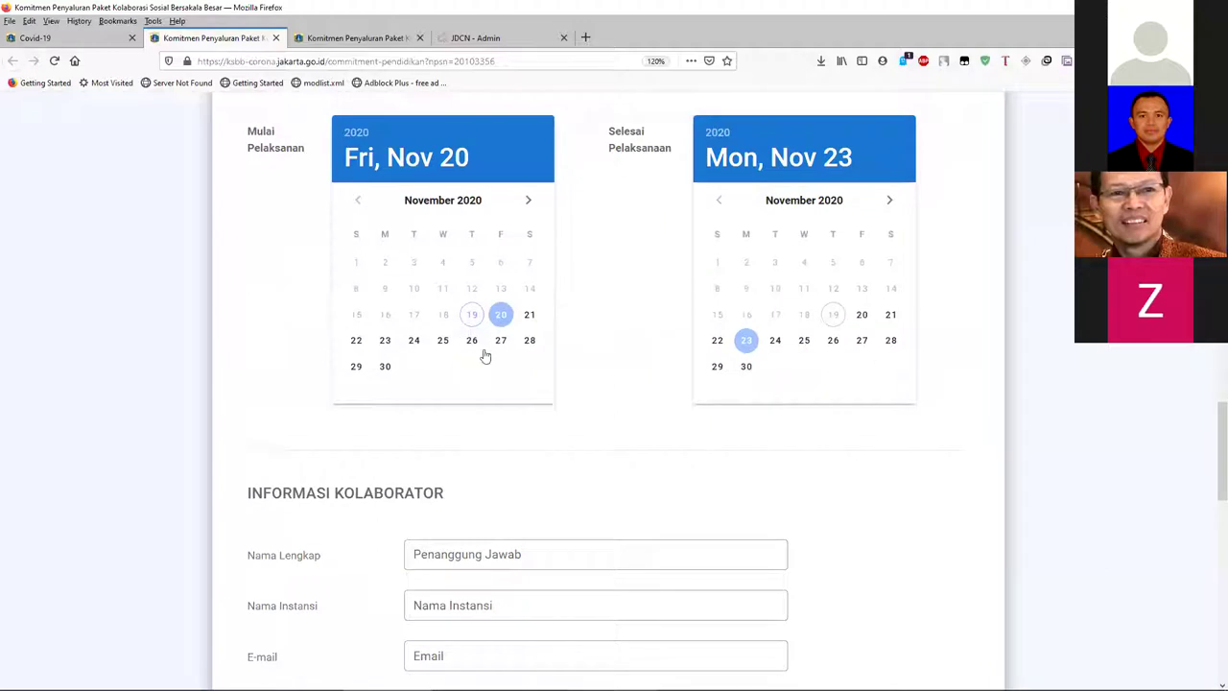
scroll(485, 353, down, 1)
scroll(493, 347, down, 4)
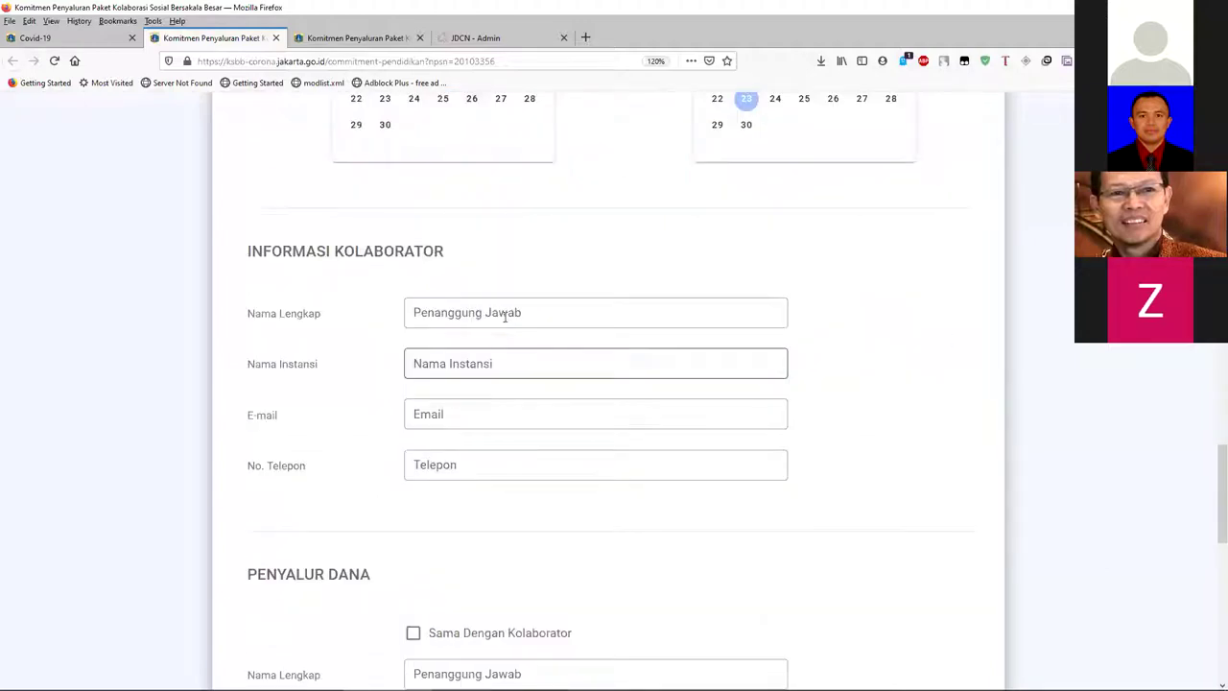
- Fill in the collaborator's full name, institution JASC, e-mail address and phone number
click(505, 317)
text(BAyu)
key(Tab)
text(JASC)
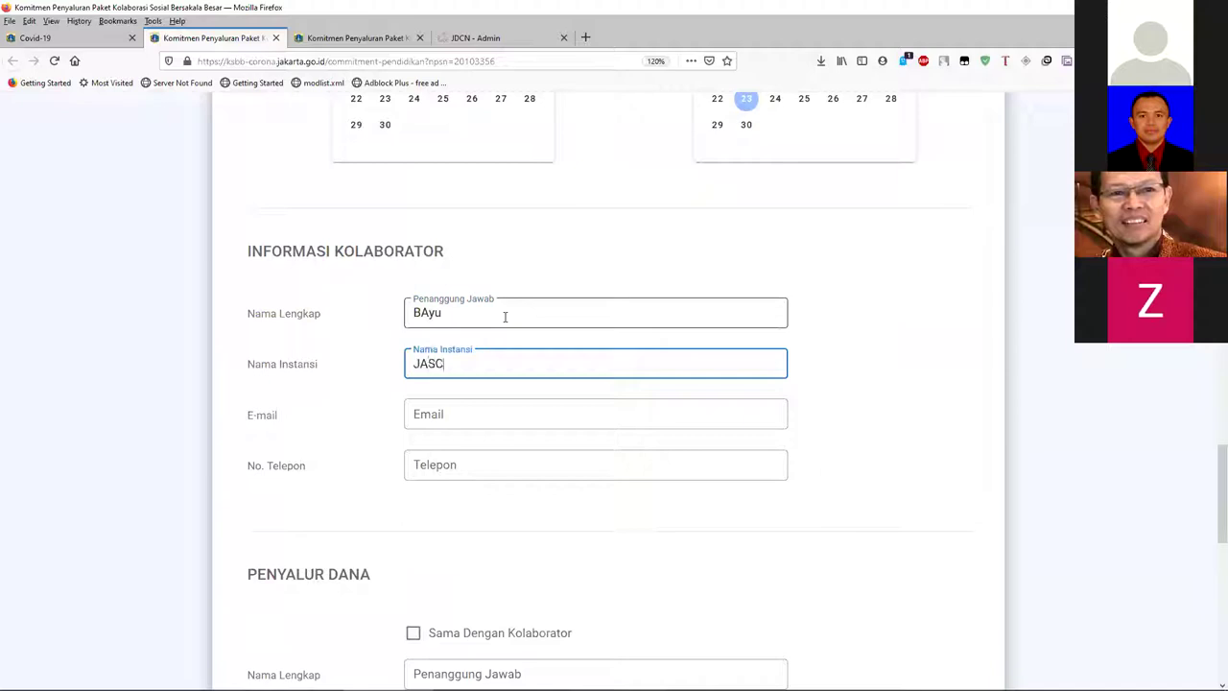
key(Tab)
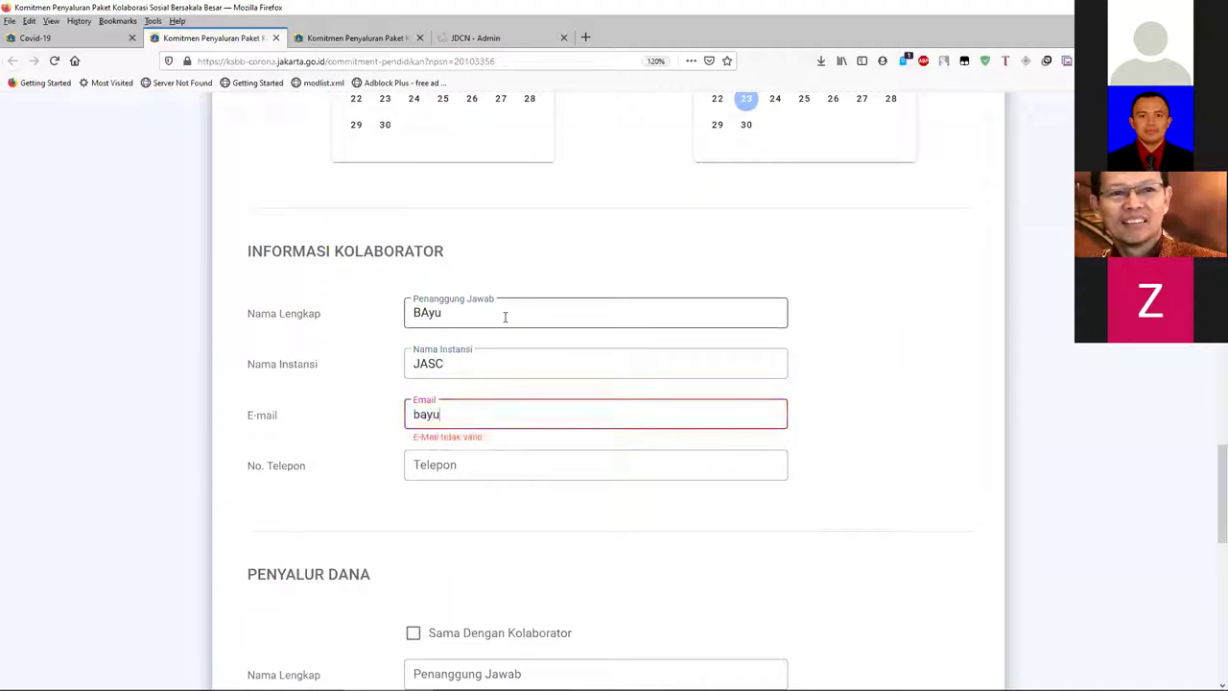
key(Tab)
scroll(508, 326, down, 3)
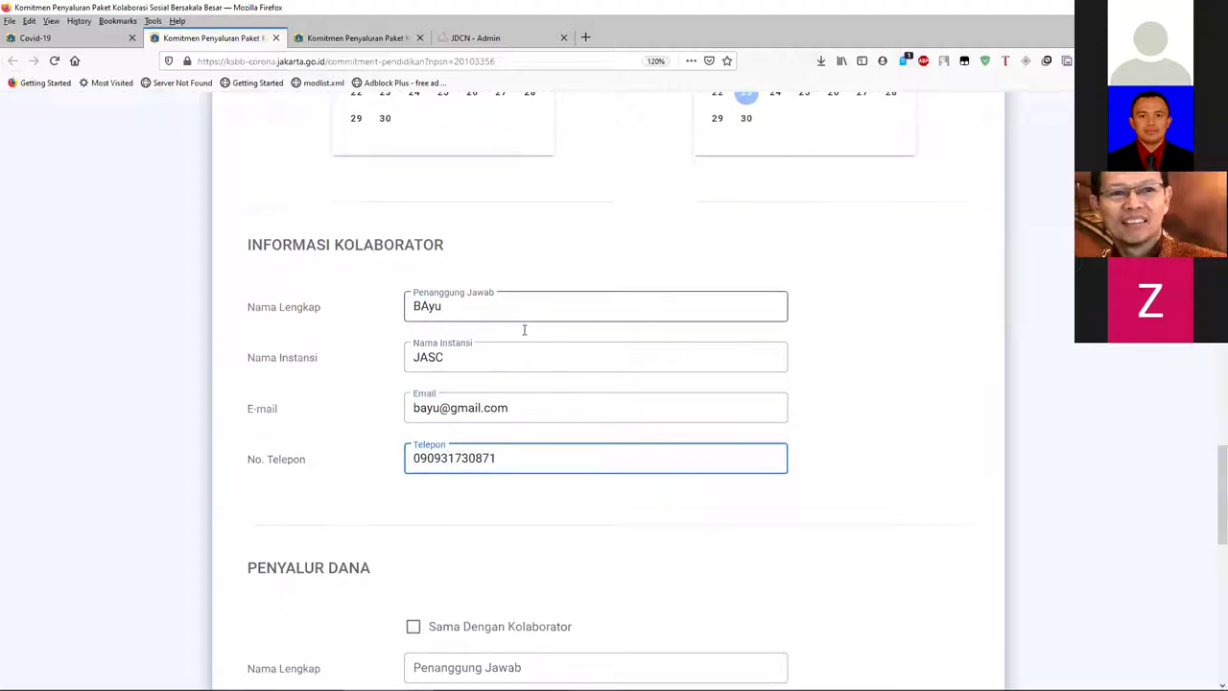
scroll(515, 330, up, 2)
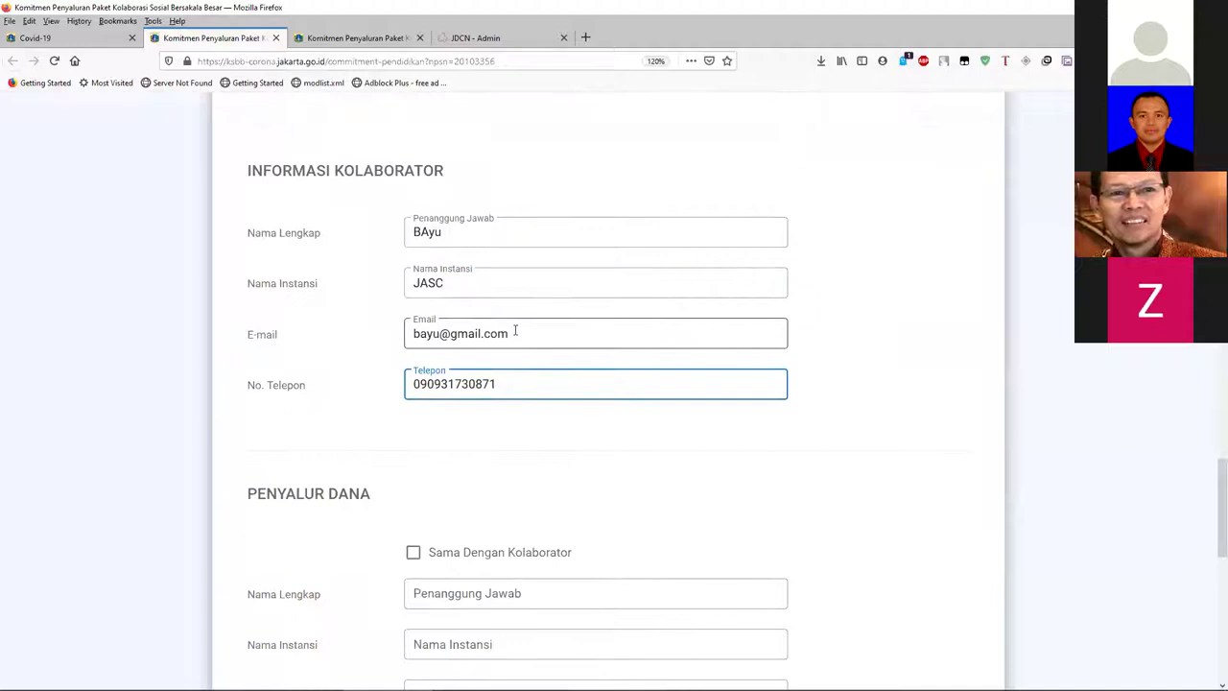
- Tick 'Sama Dengan Kolaborator' under Penyalur Dana and verify the copied name and institution
scroll(510, 332, down, 1)
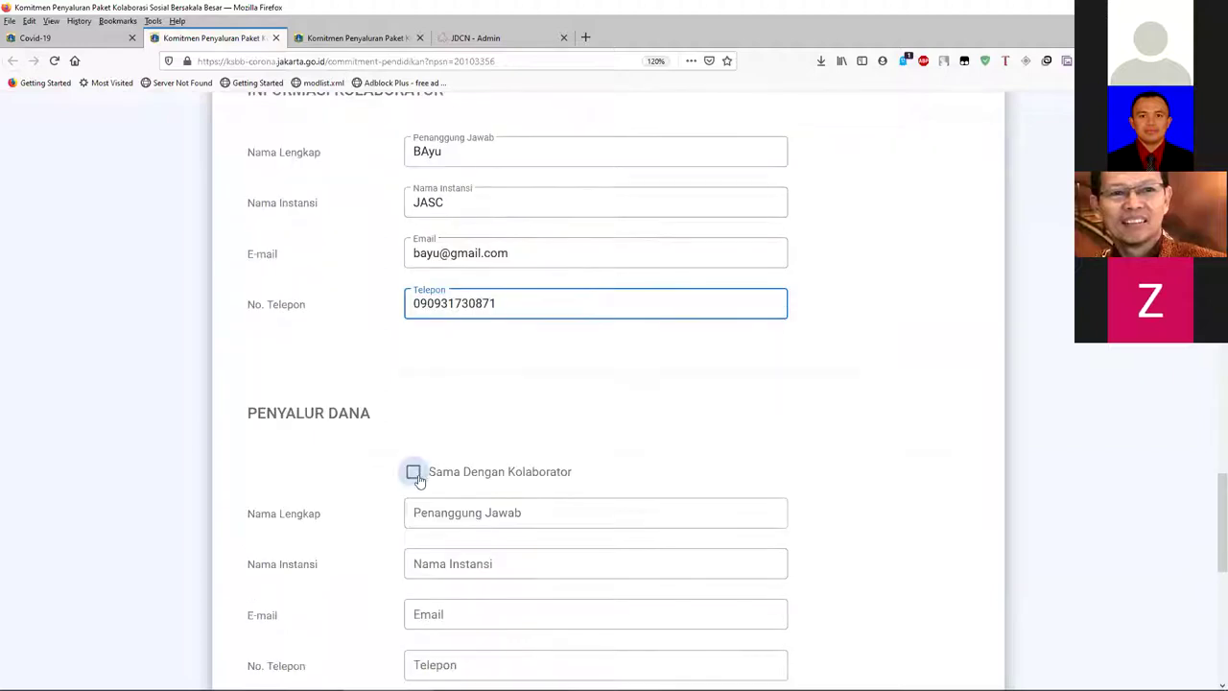
scroll(450, 457, down, 2)
click(413, 312)
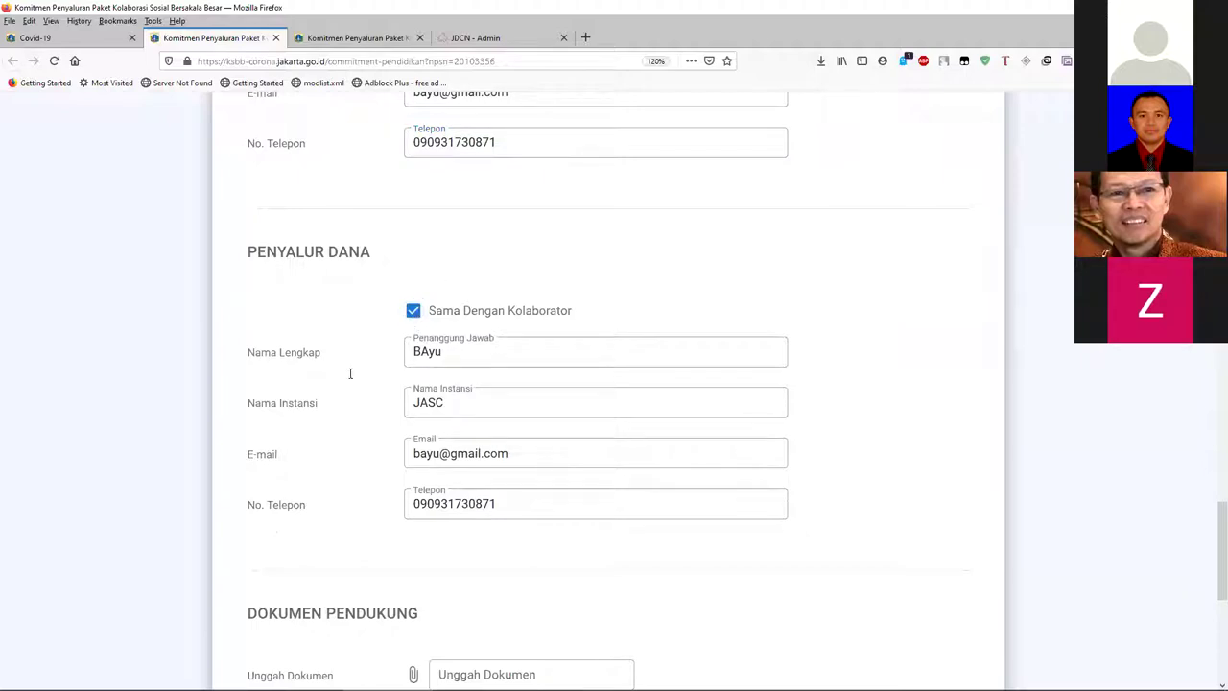
click(445, 364)
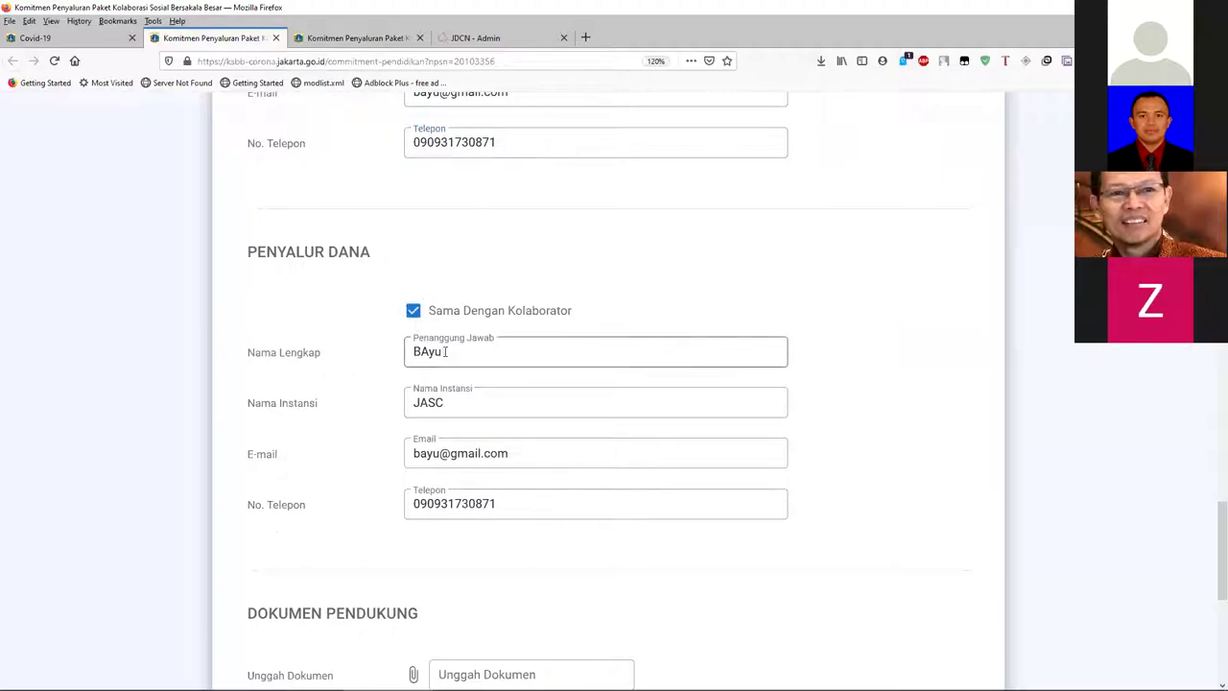
double_click(467, 352)
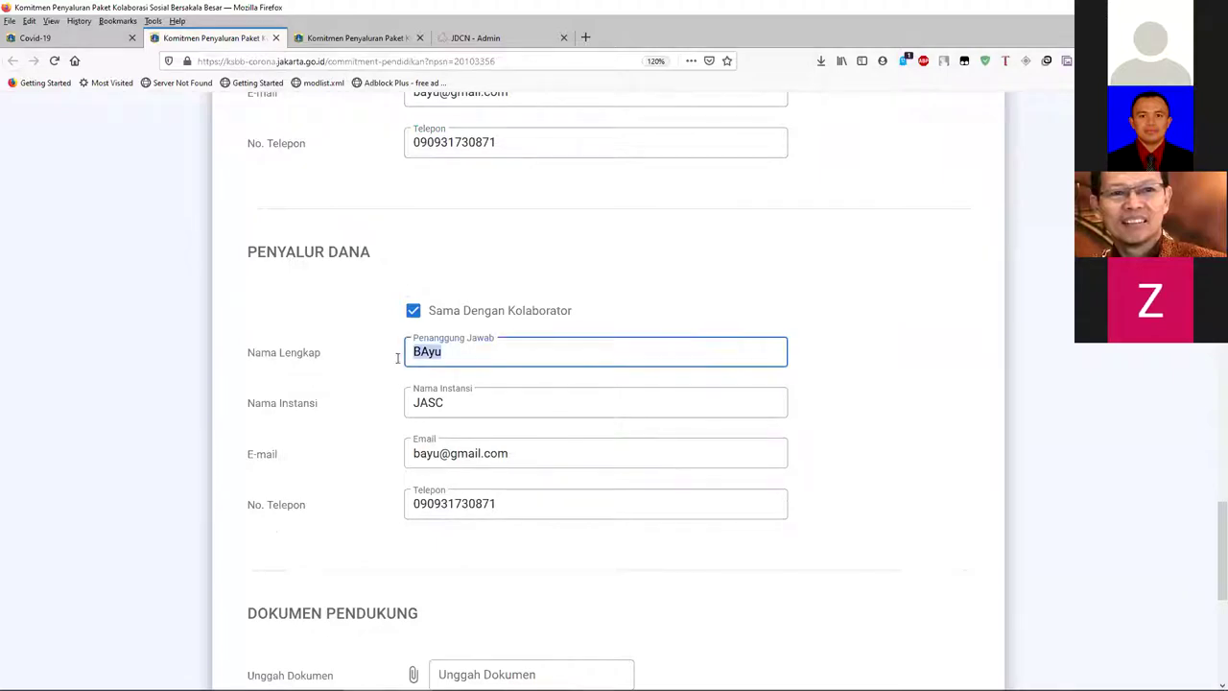
double_click(465, 405)
scroll(504, 412, down, 1)
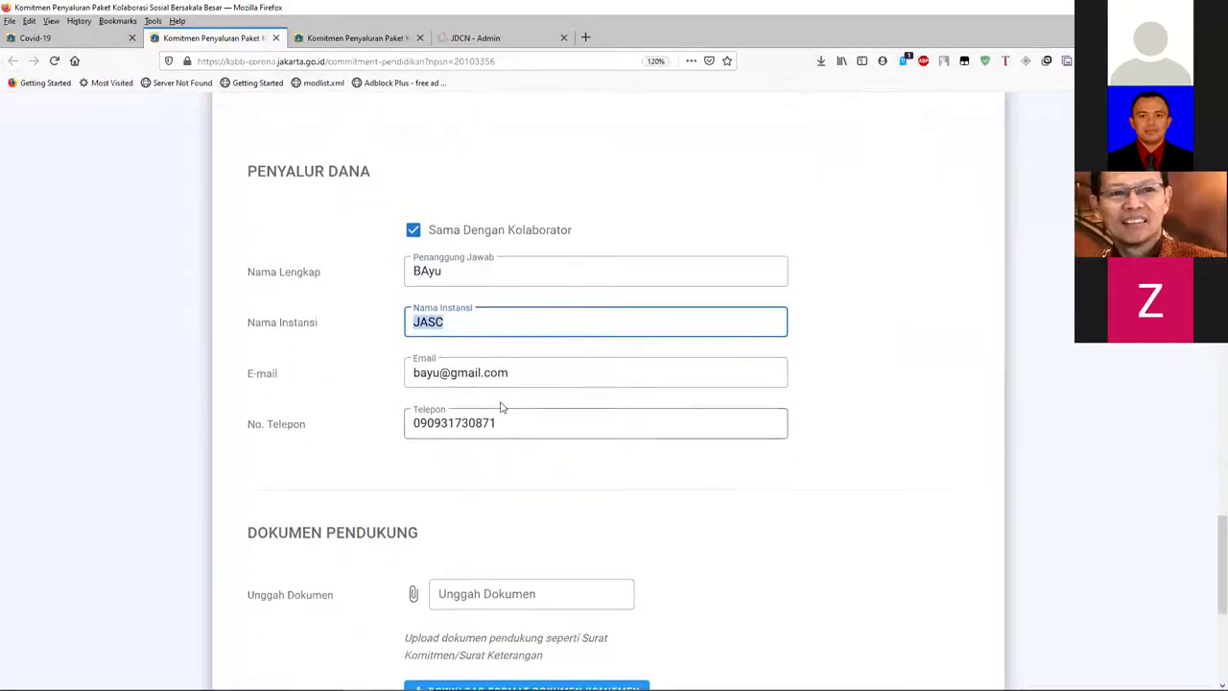
scroll(585, 394, down, 2)
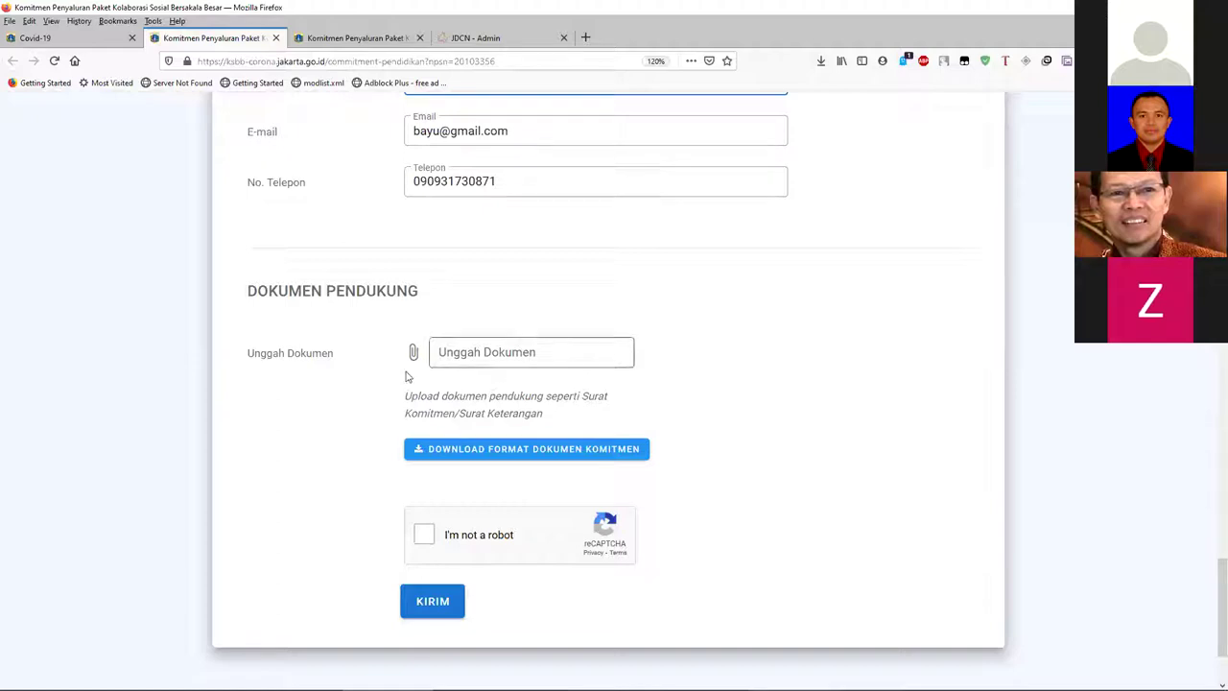
- Attach Dokumen_Komitmen.docx in the Unggah Dokumen field
click(497, 362)
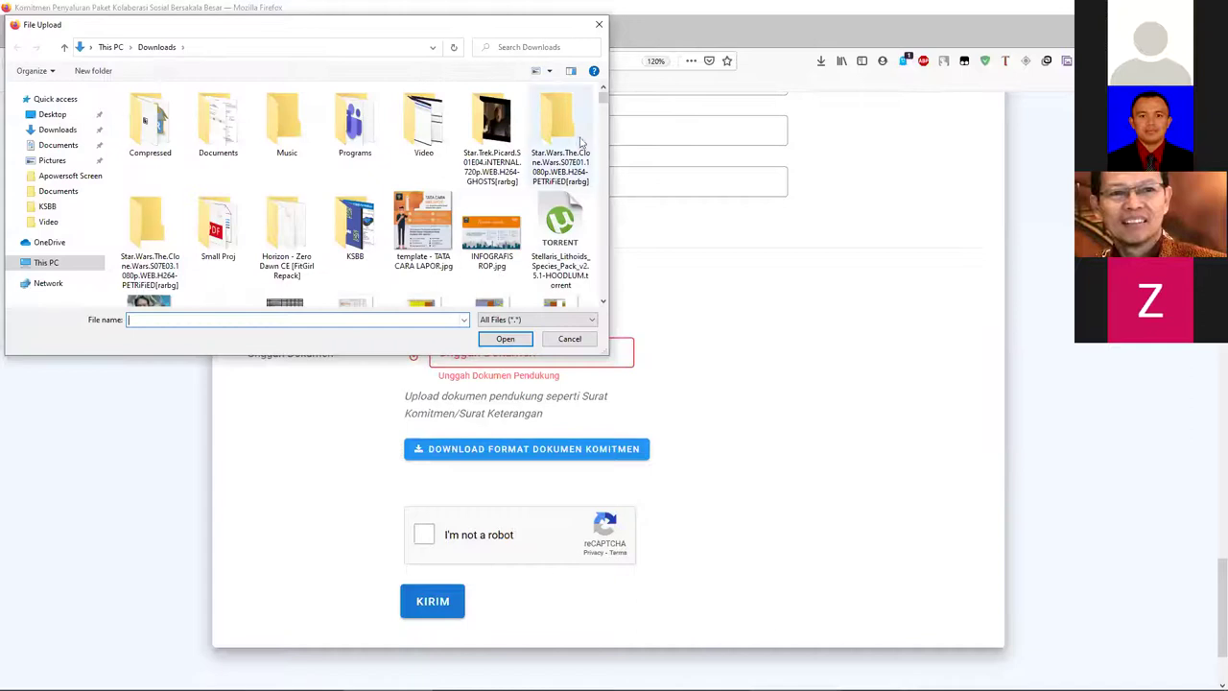
scroll(590, 219, down, 1)
scroll(589, 219, down, 15)
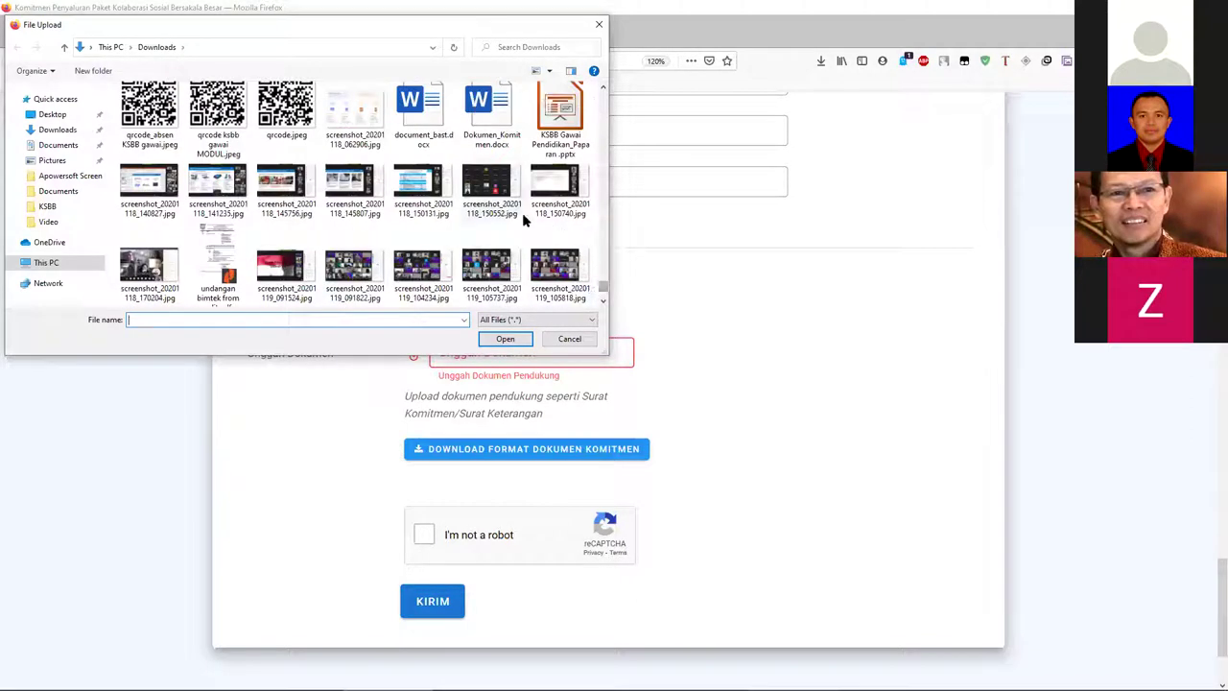
click(497, 139)
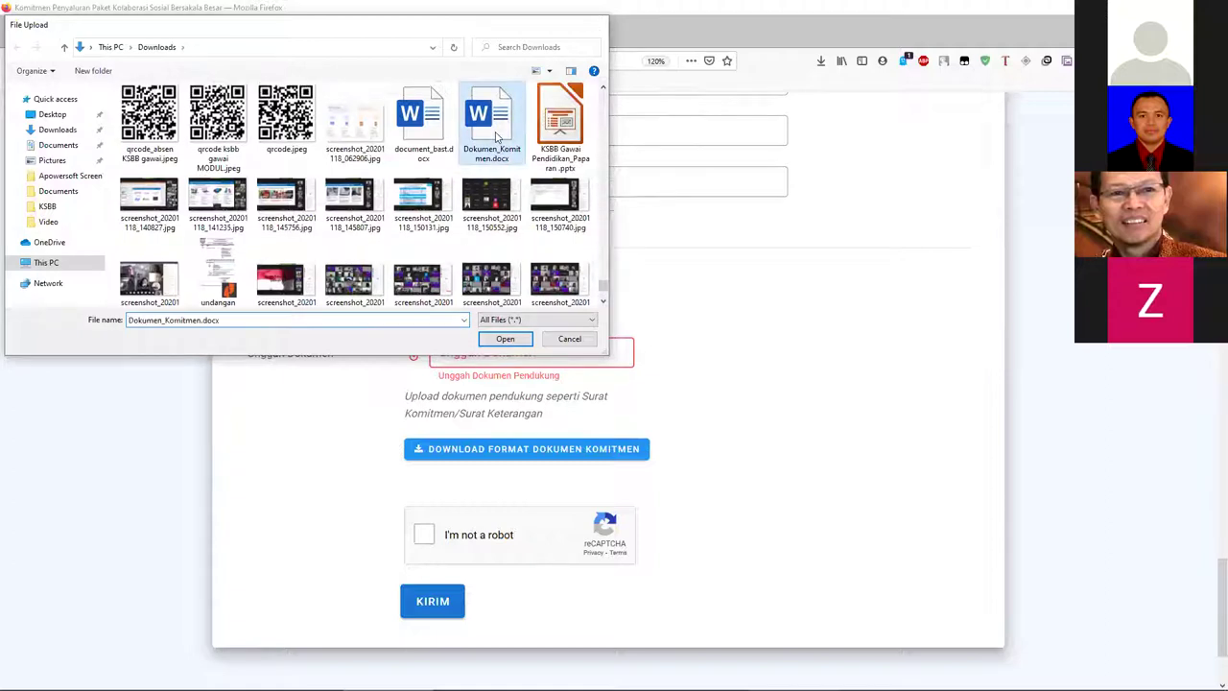
click(505, 338)
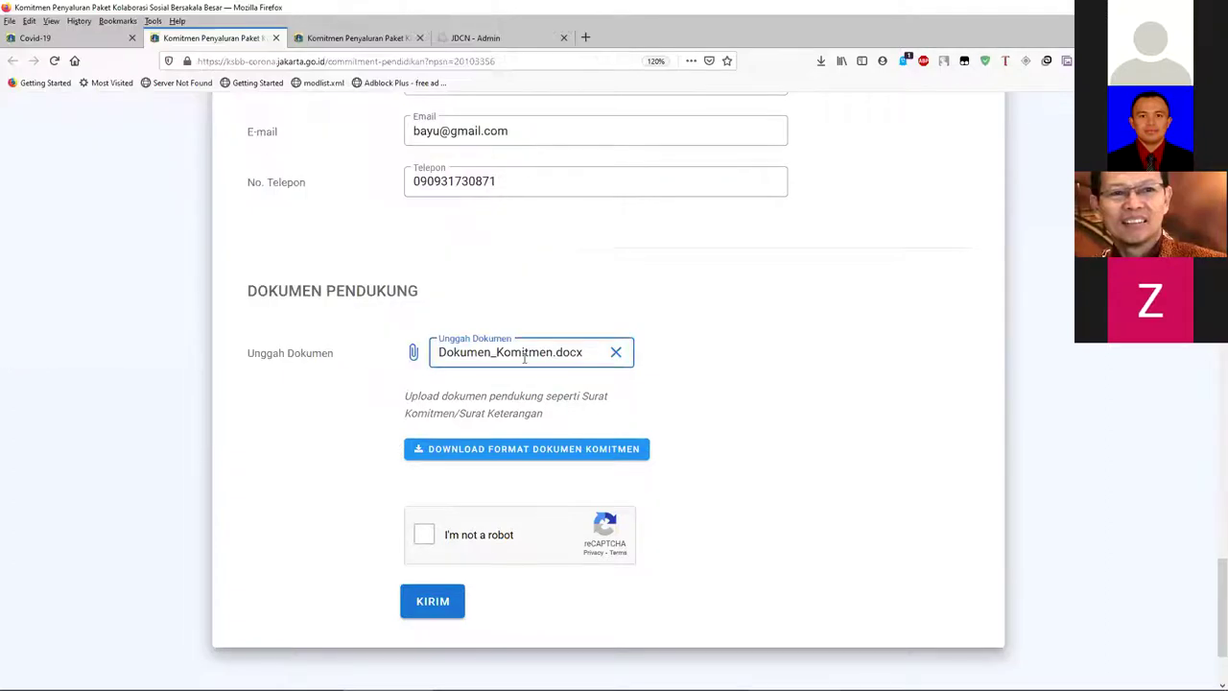
- Pass the 'I'm not a robot' check and submit the commitment form
scroll(465, 460, down, 2)
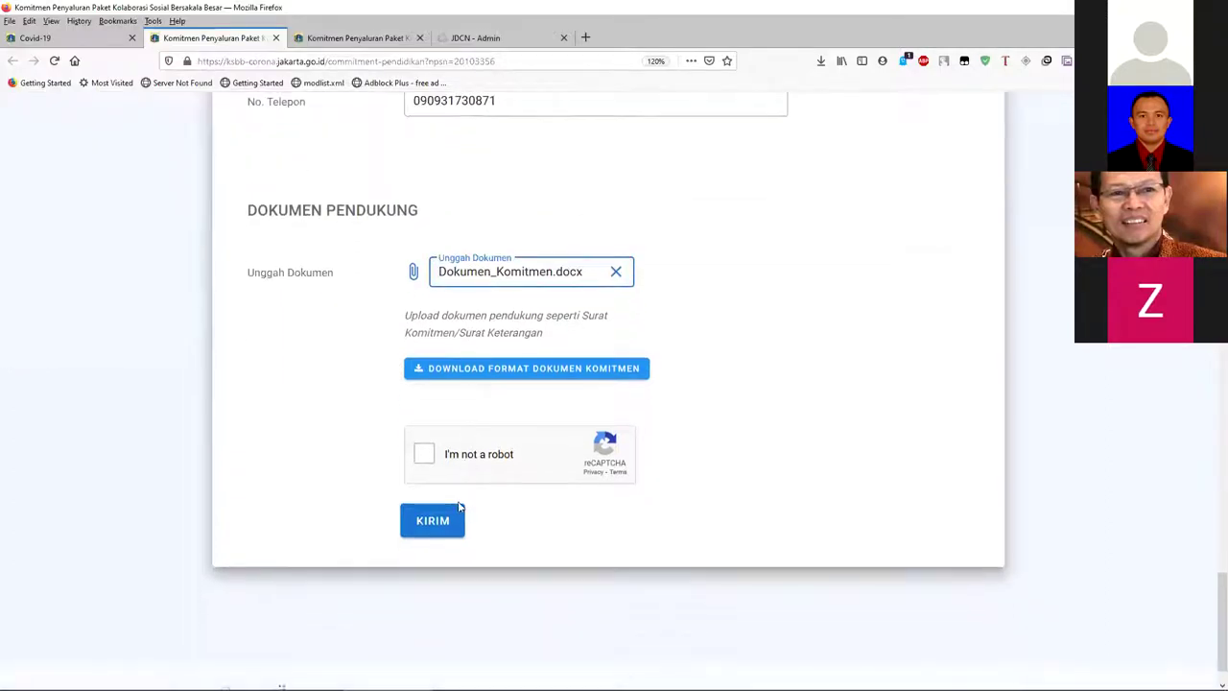
click(422, 458)
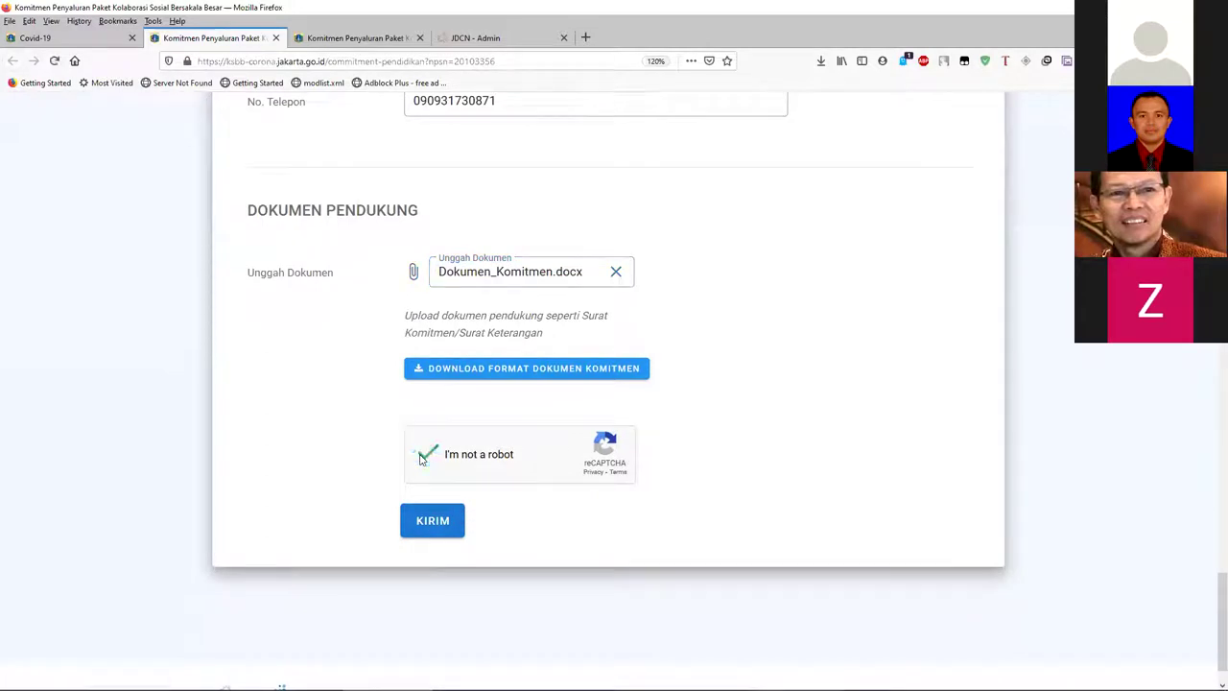
click(445, 528)
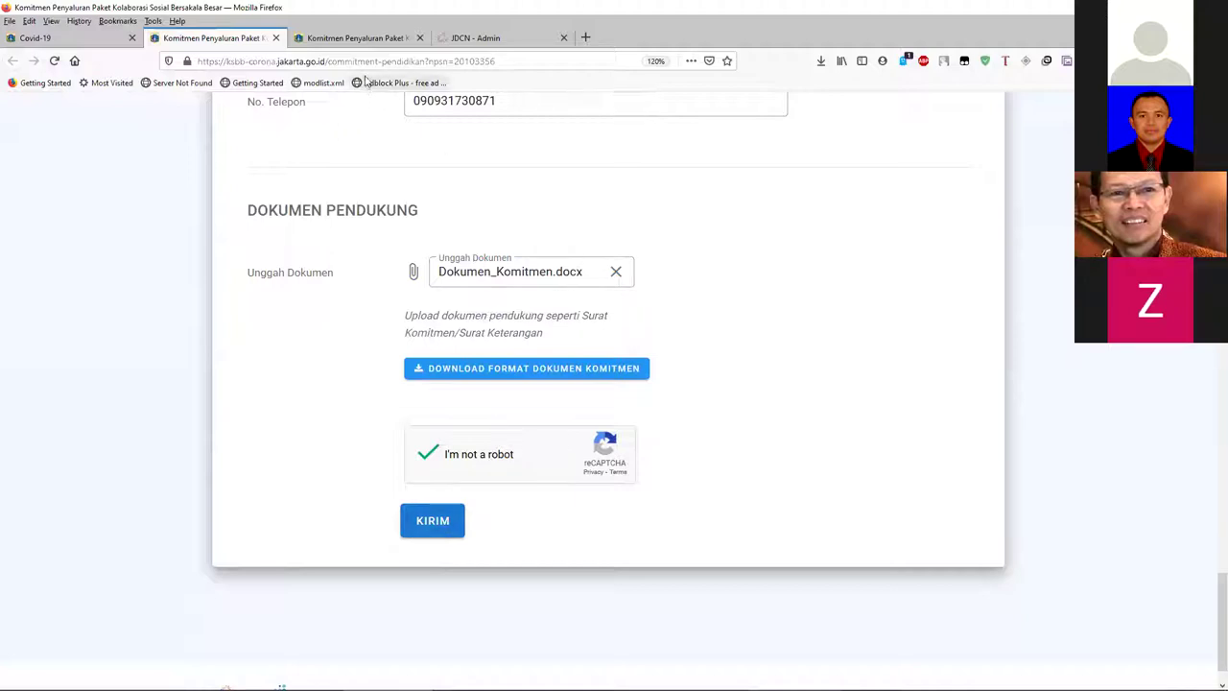
- Go to the thank-you page and select the ID Kolaborasi line
click(373, 44)
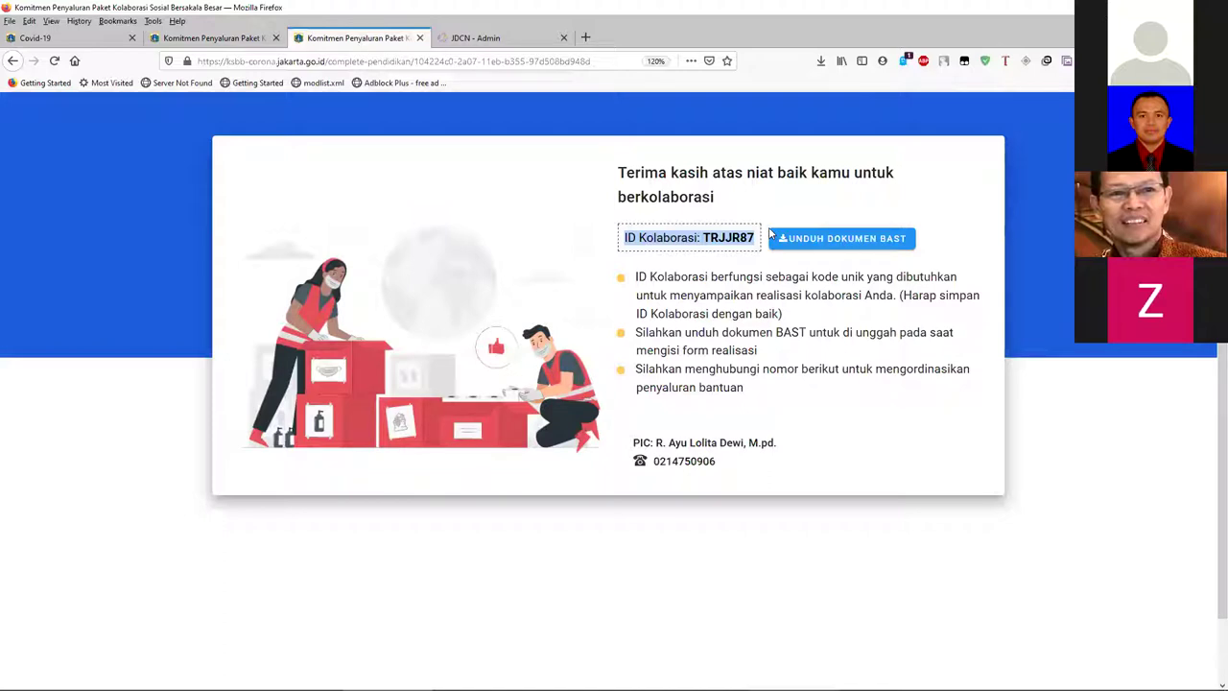
click(661, 242)
drag(627, 238, 754, 238)
click(684, 238)
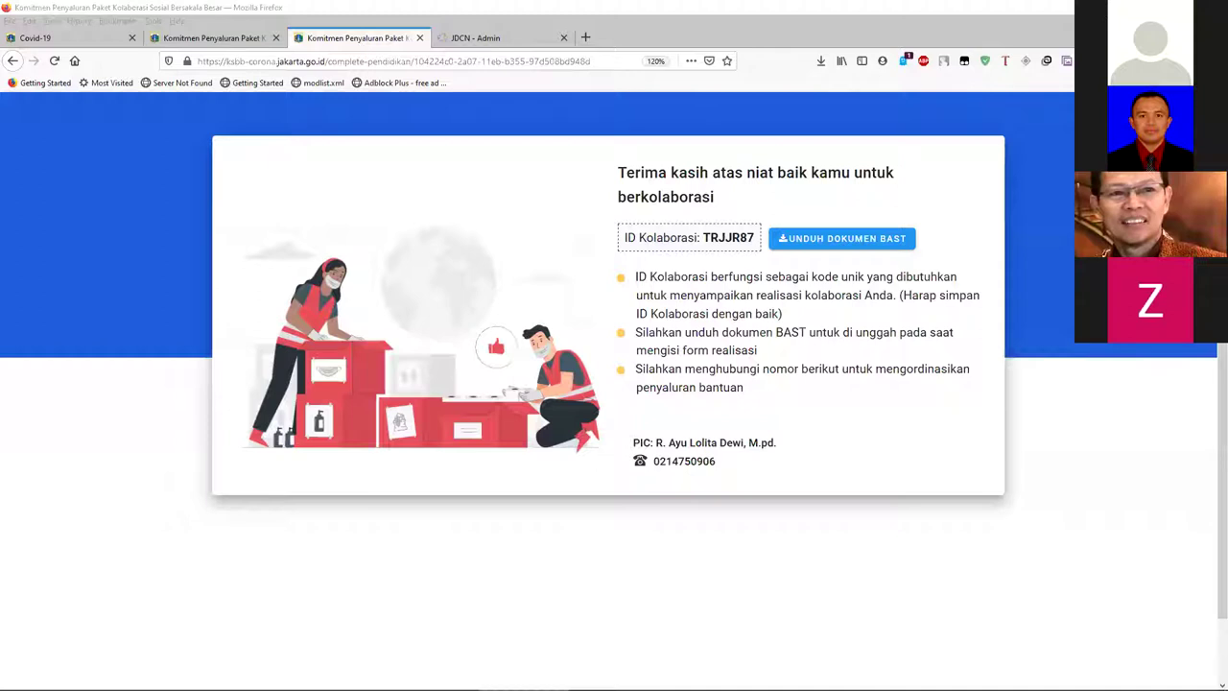
click(877, 283)
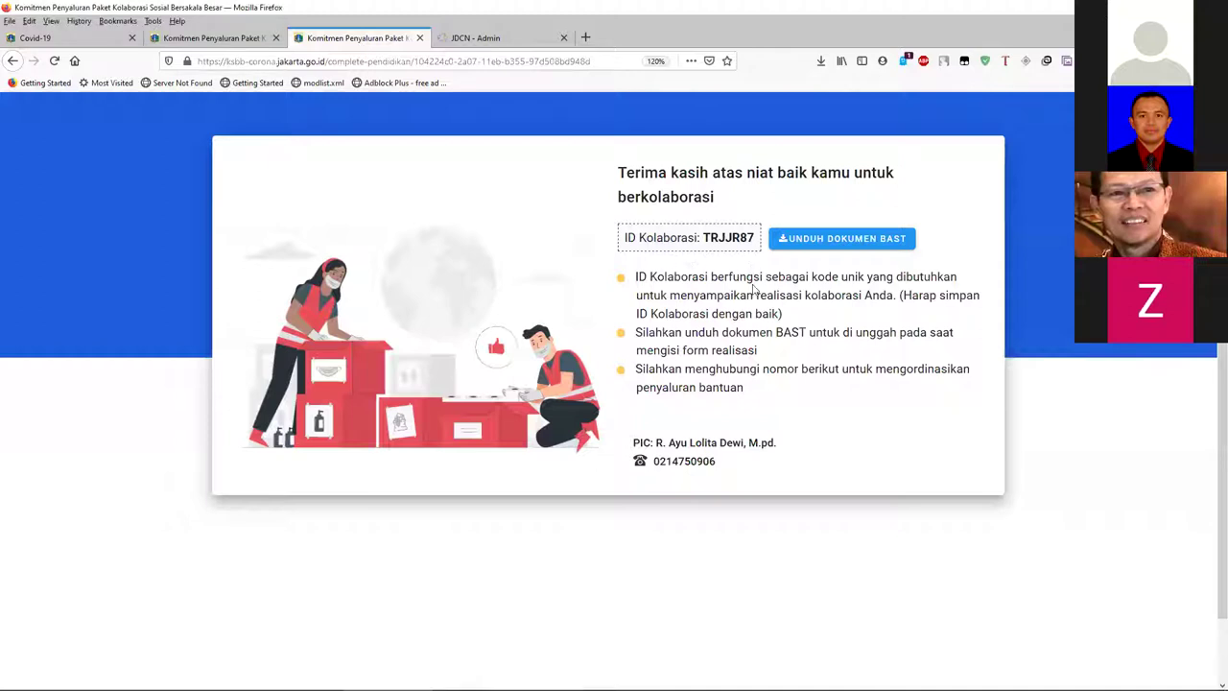
click(245, 43)
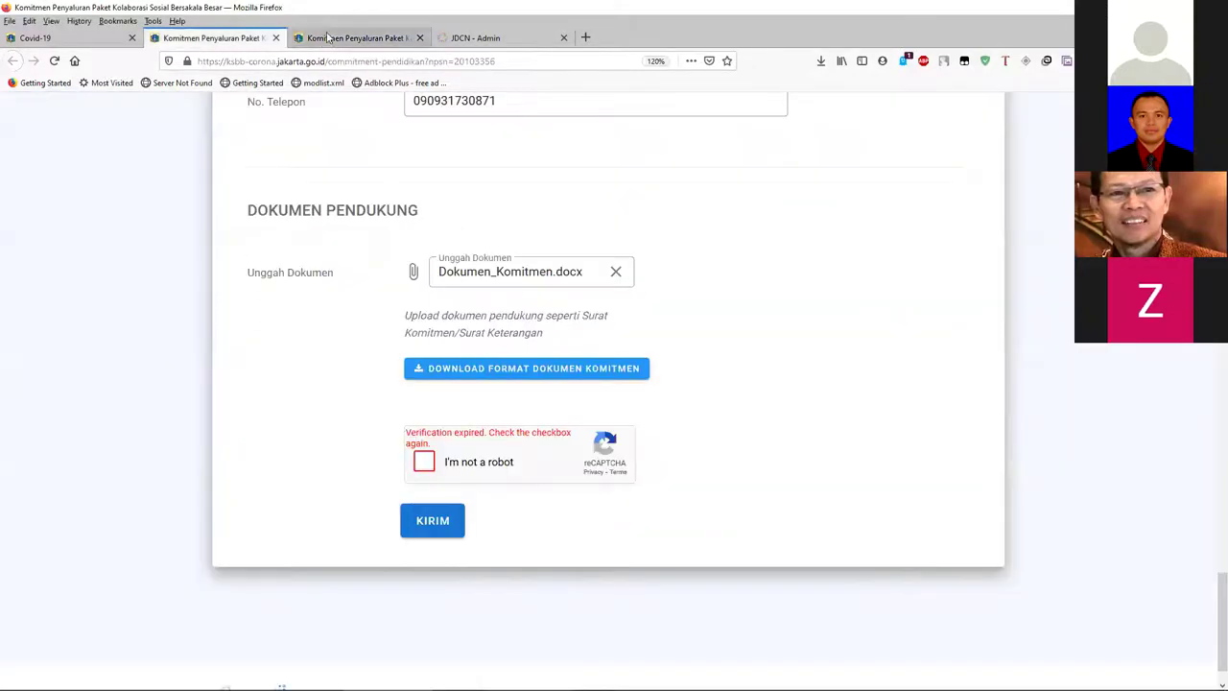
click(330, 38)
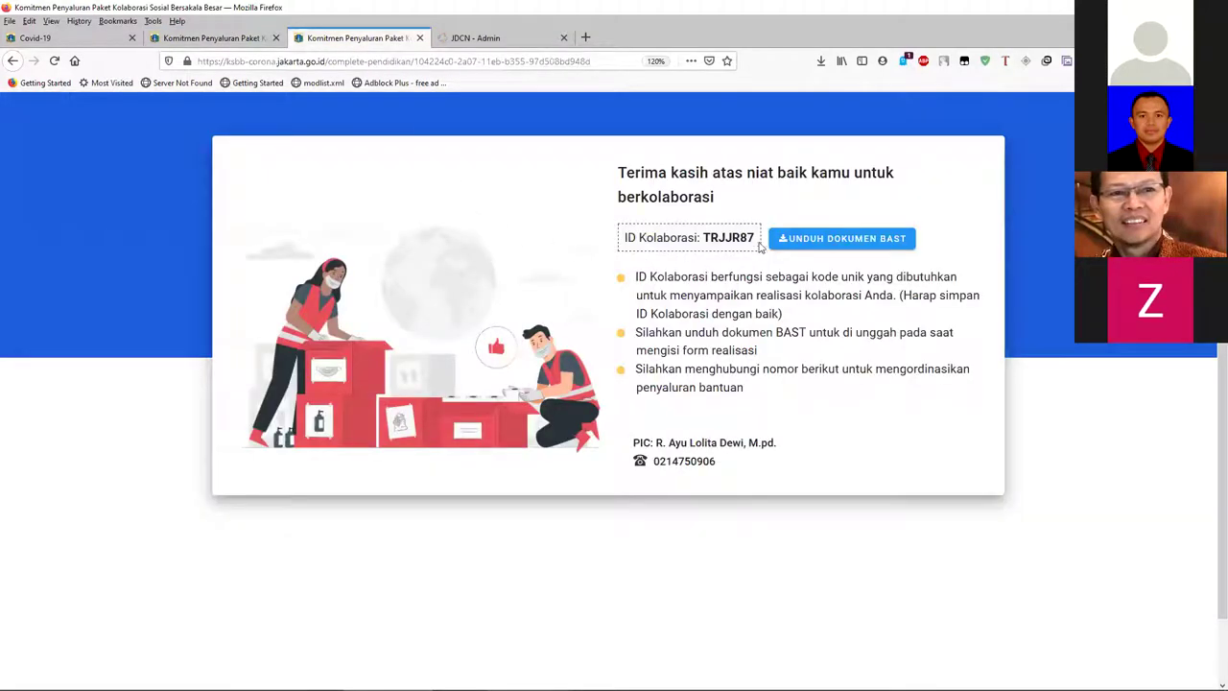
drag(625, 236, 750, 233)
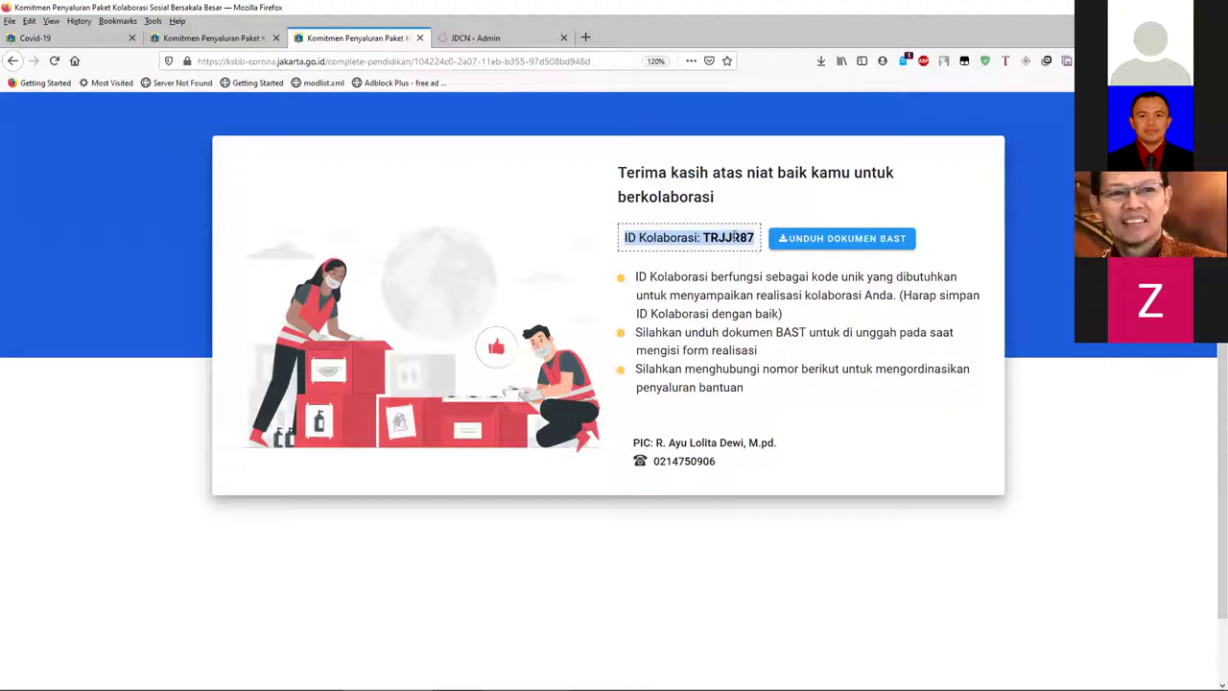
- Copy just the collaboration ID code and return to the commitment form tab
double_click(737, 238)
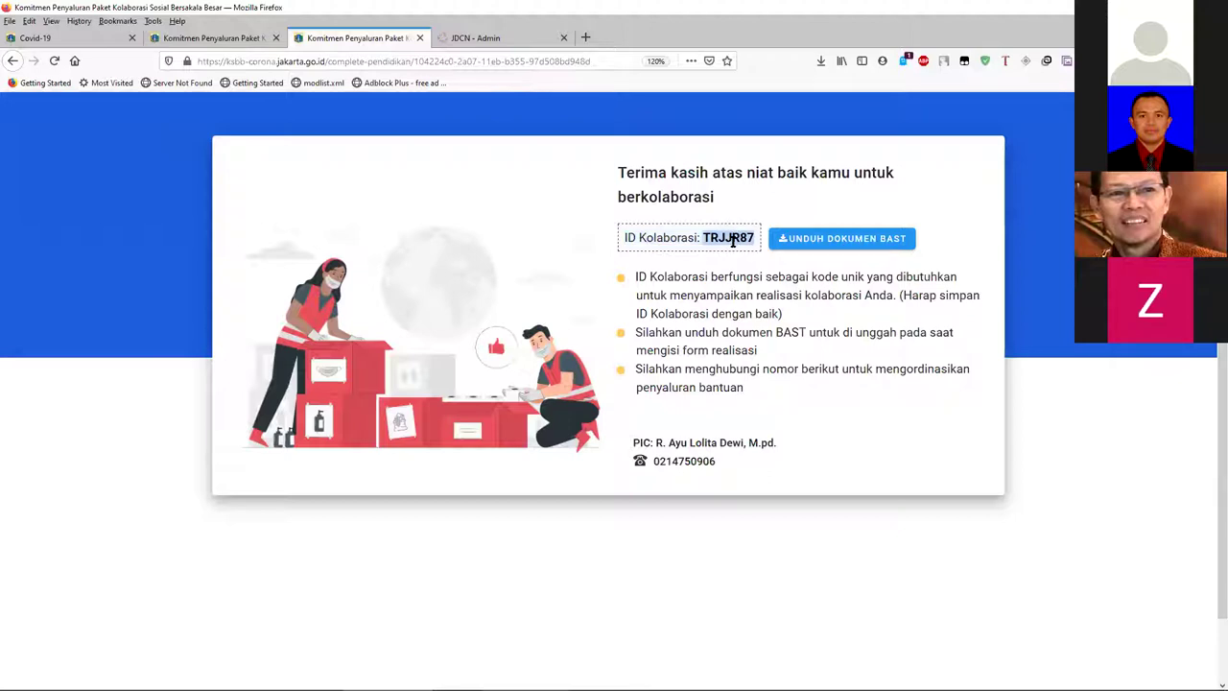
right_click(729, 237)
click(754, 248)
click(211, 38)
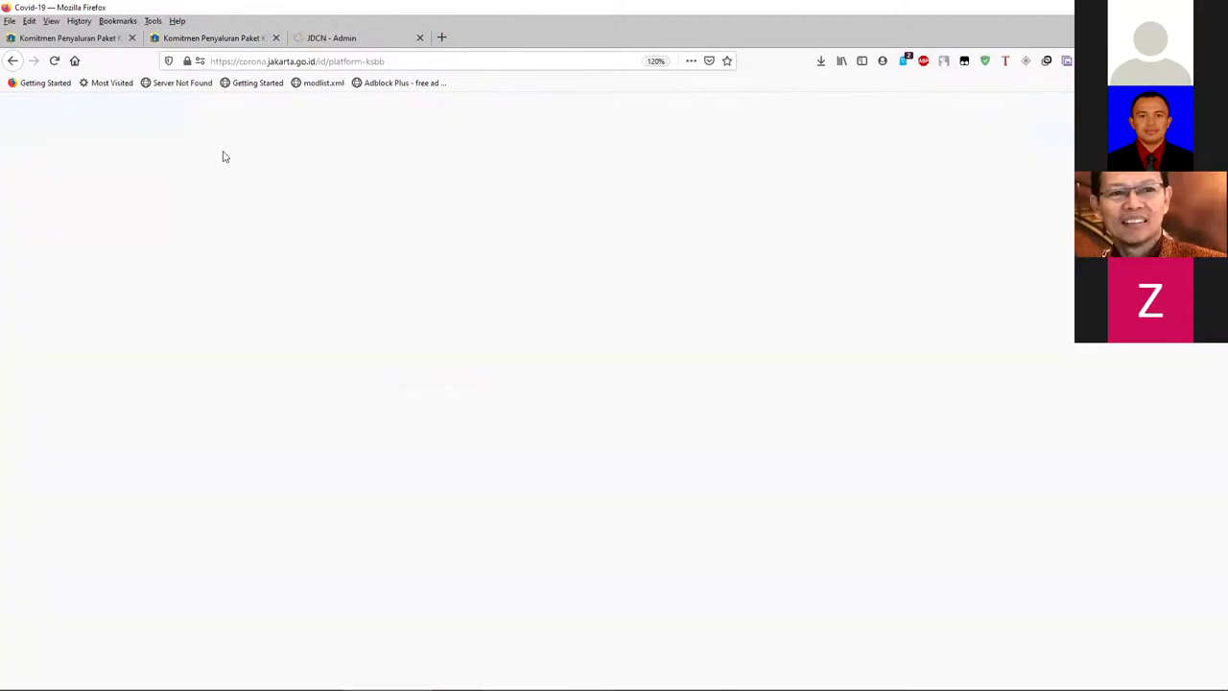
- Scroll the page to the top and return to the first commitment form tab
scroll(328, 106, up, 3)
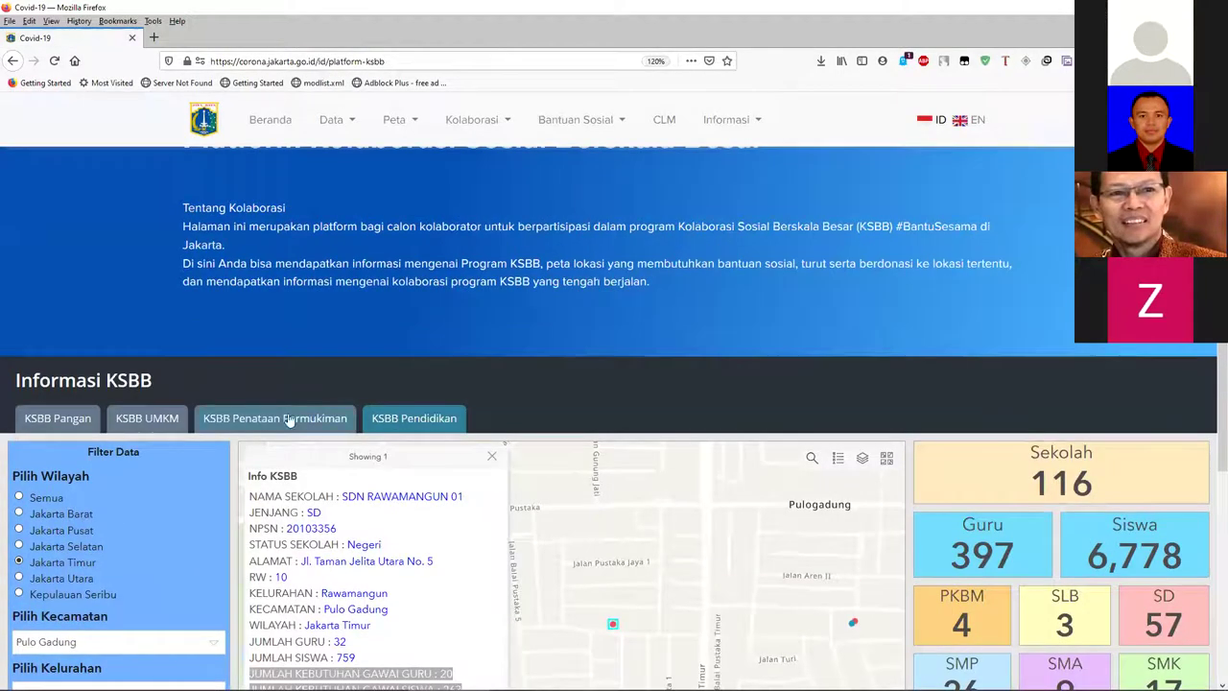
scroll(226, 105, up, 2)
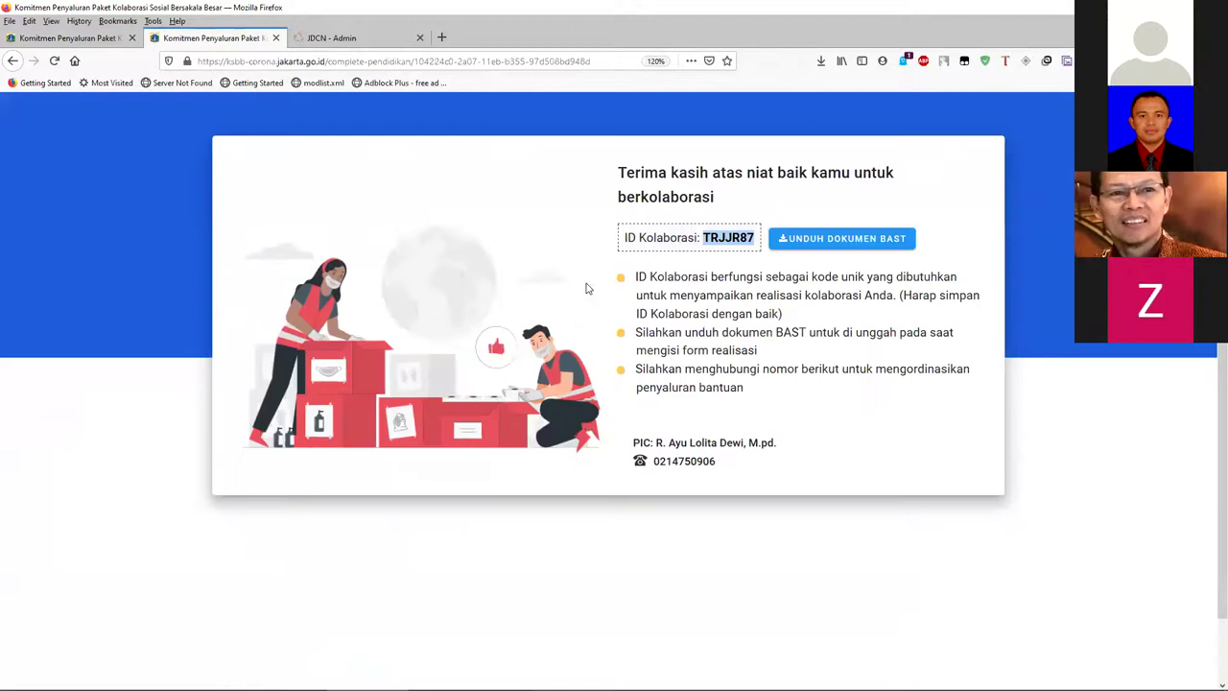
click(87, 40)
- Cut the first tab's address down to the bare site domain and load it
scroll(230, 106, up, 15)
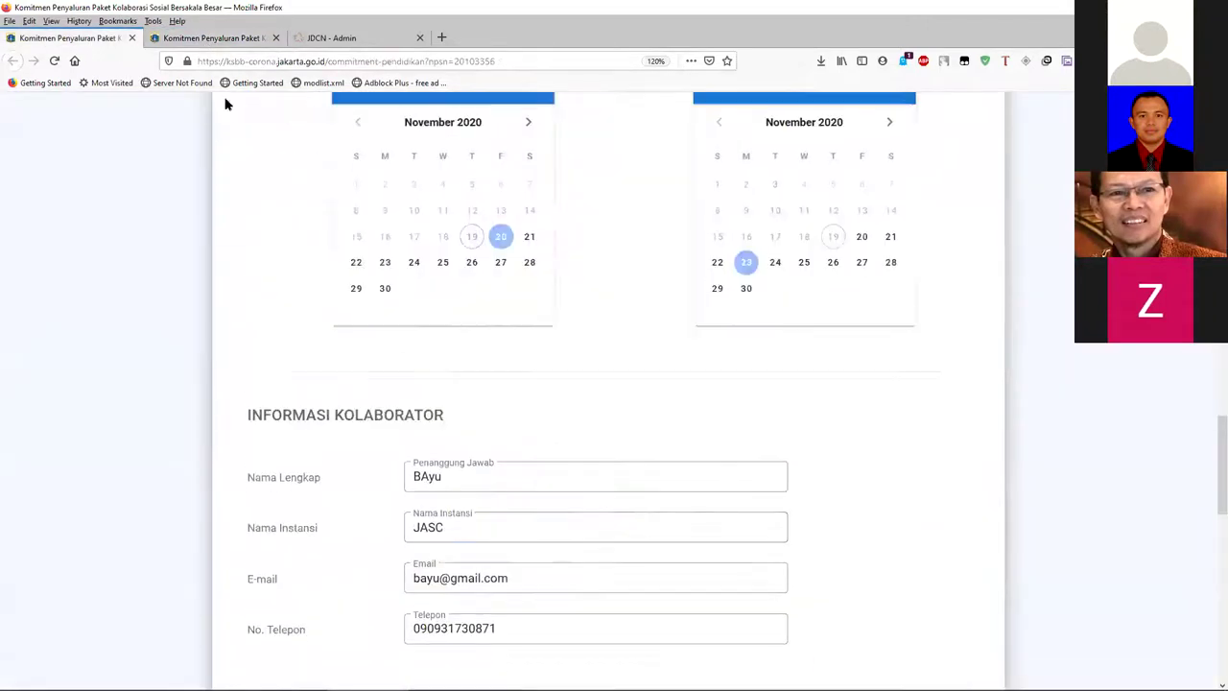
drag(337, 61, 903, 144)
key(BackSpace)
key(BackSpace)
key(BackSpace)
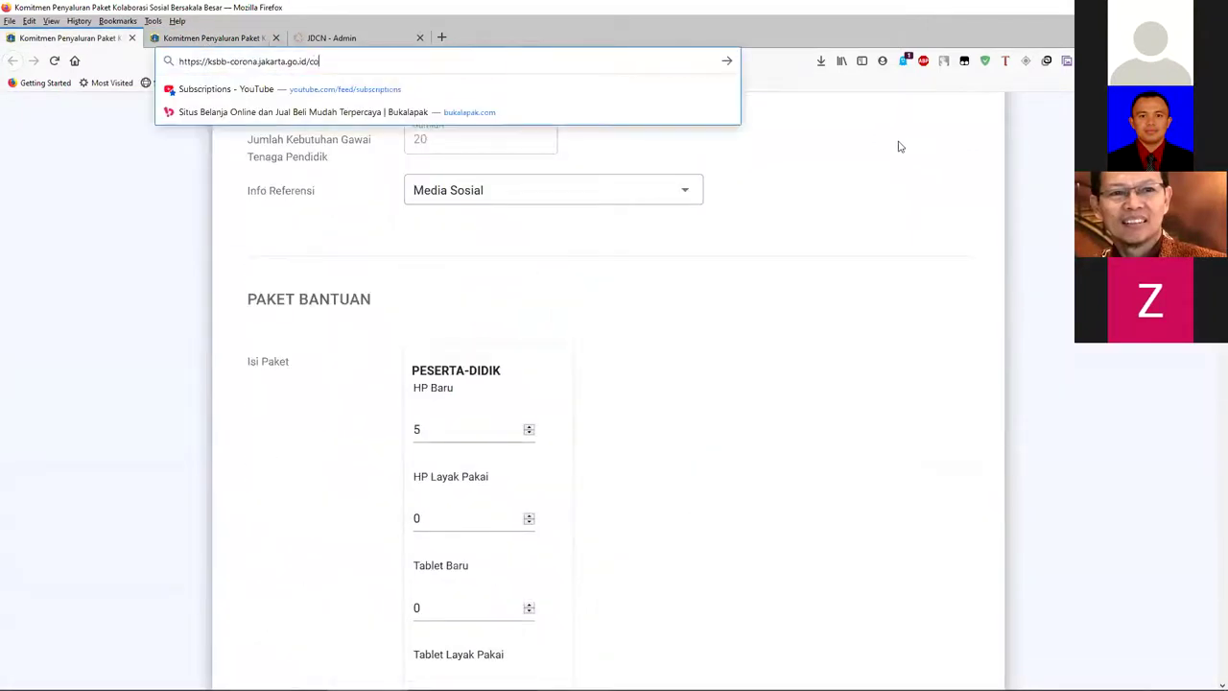
key(Return)
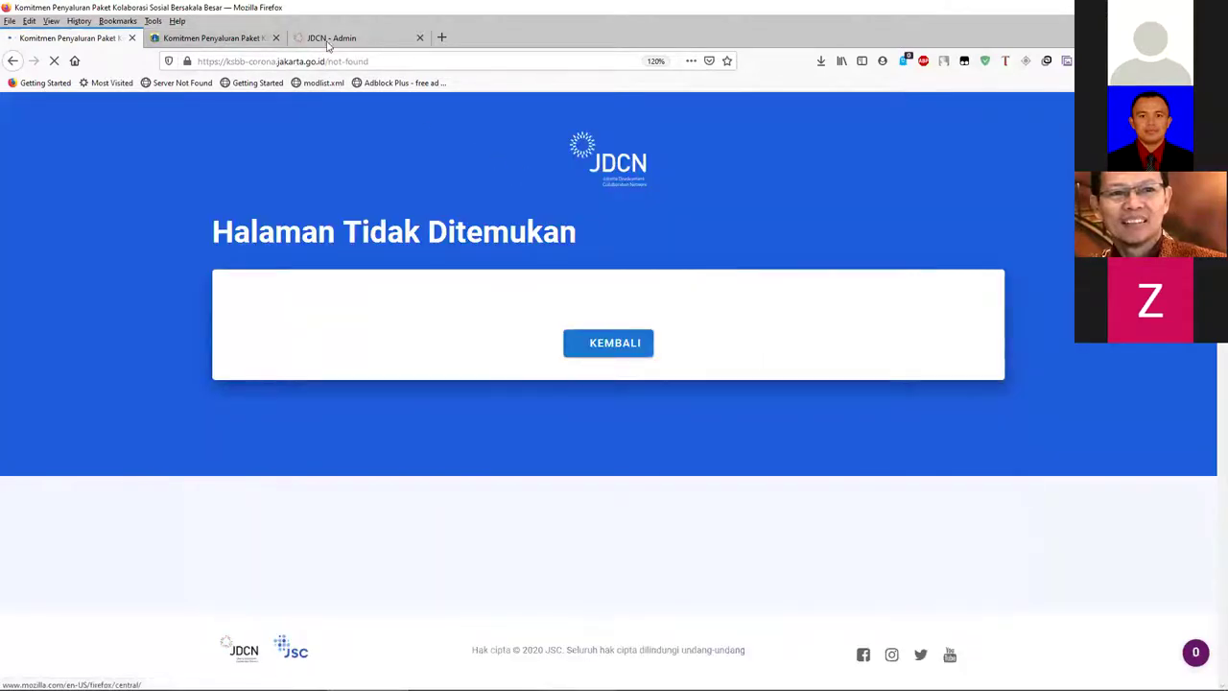
click(429, 57)
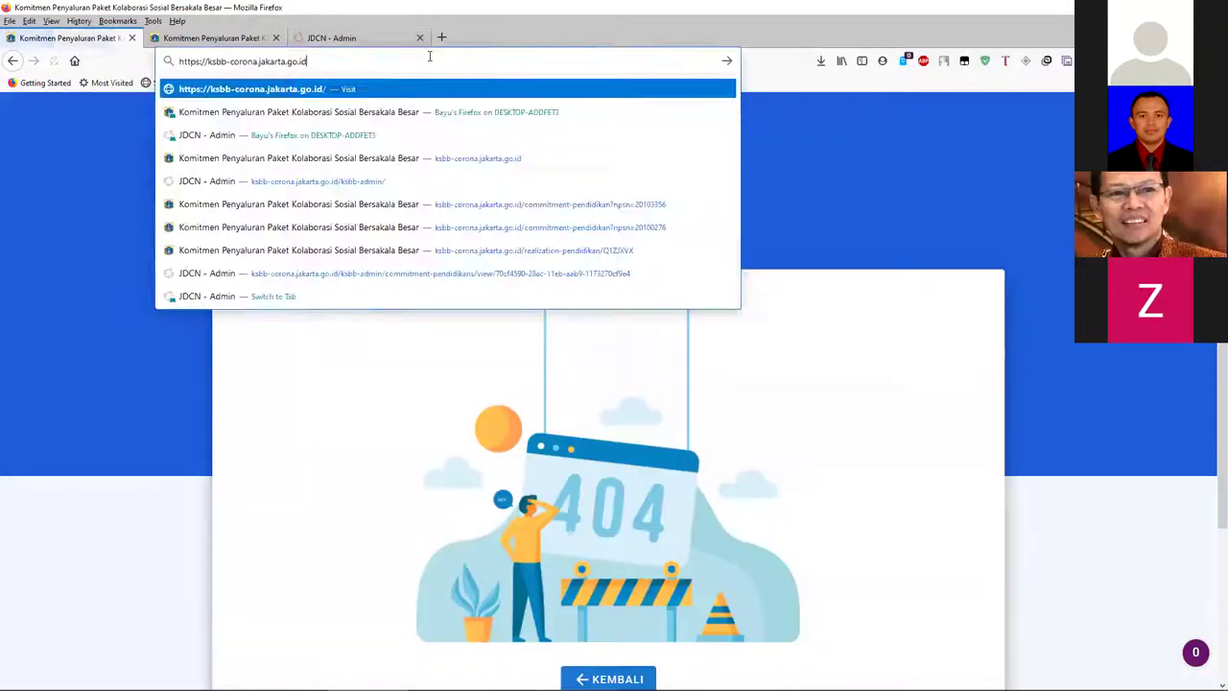
key(Return)
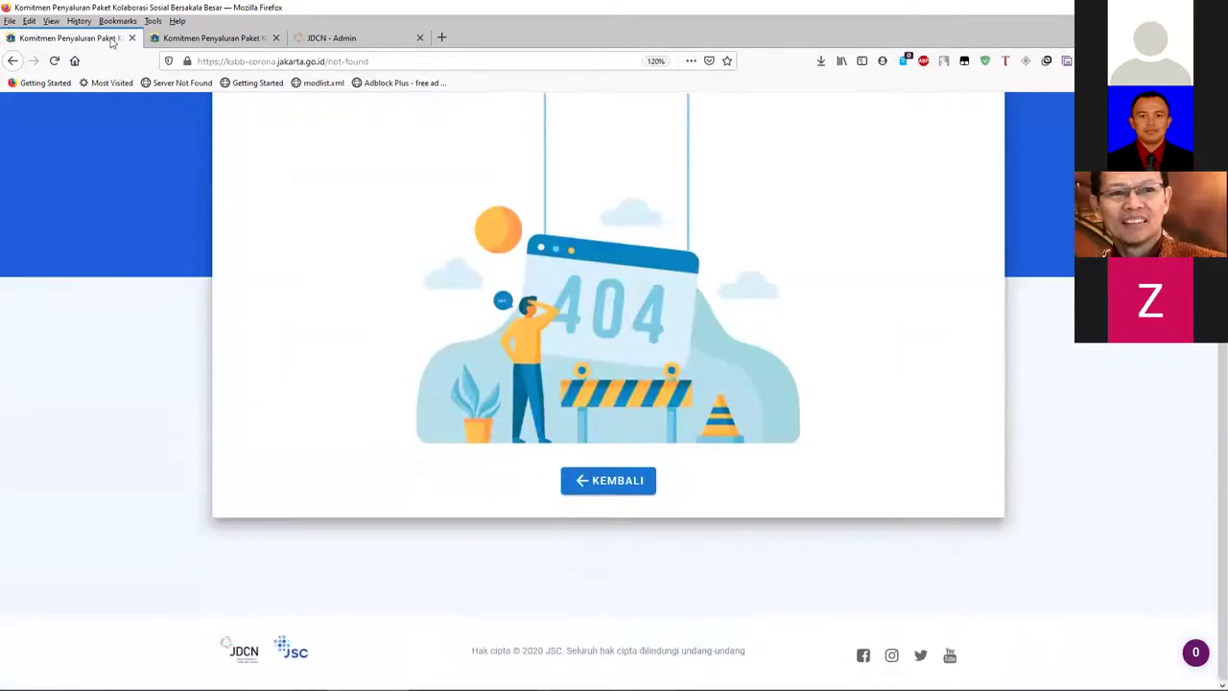
- Restore the original Form Komitmen Pendidikan through the Back button's history list
click(205, 38)
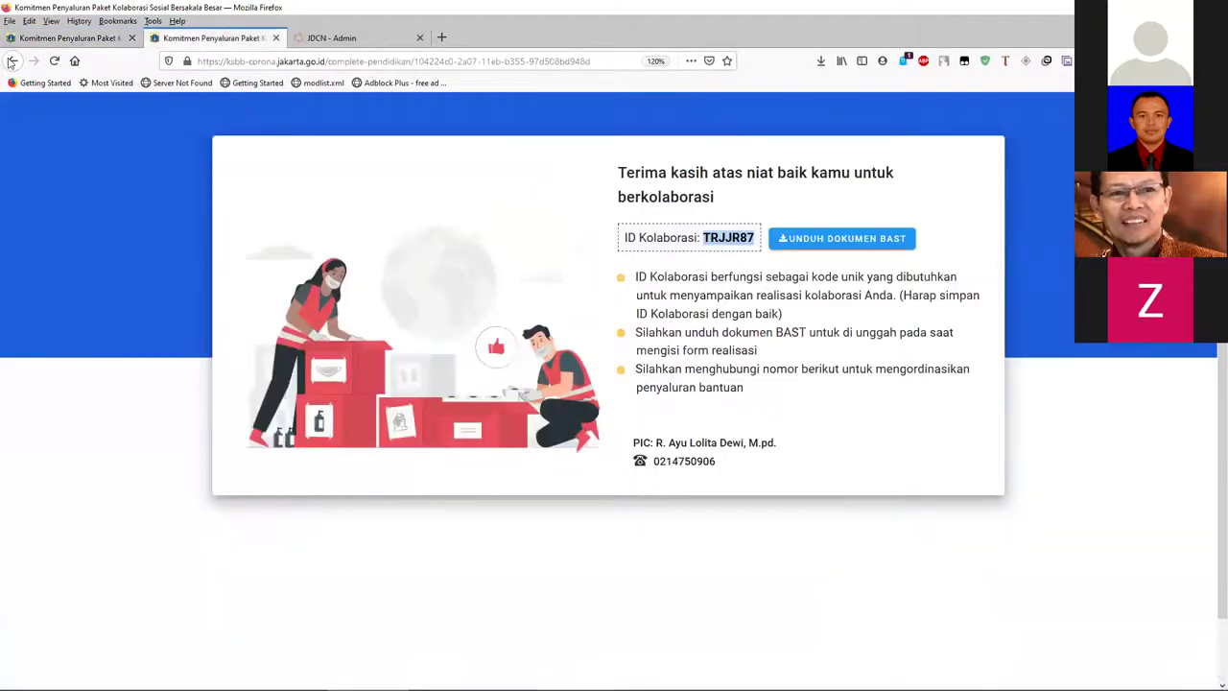
click(12, 62)
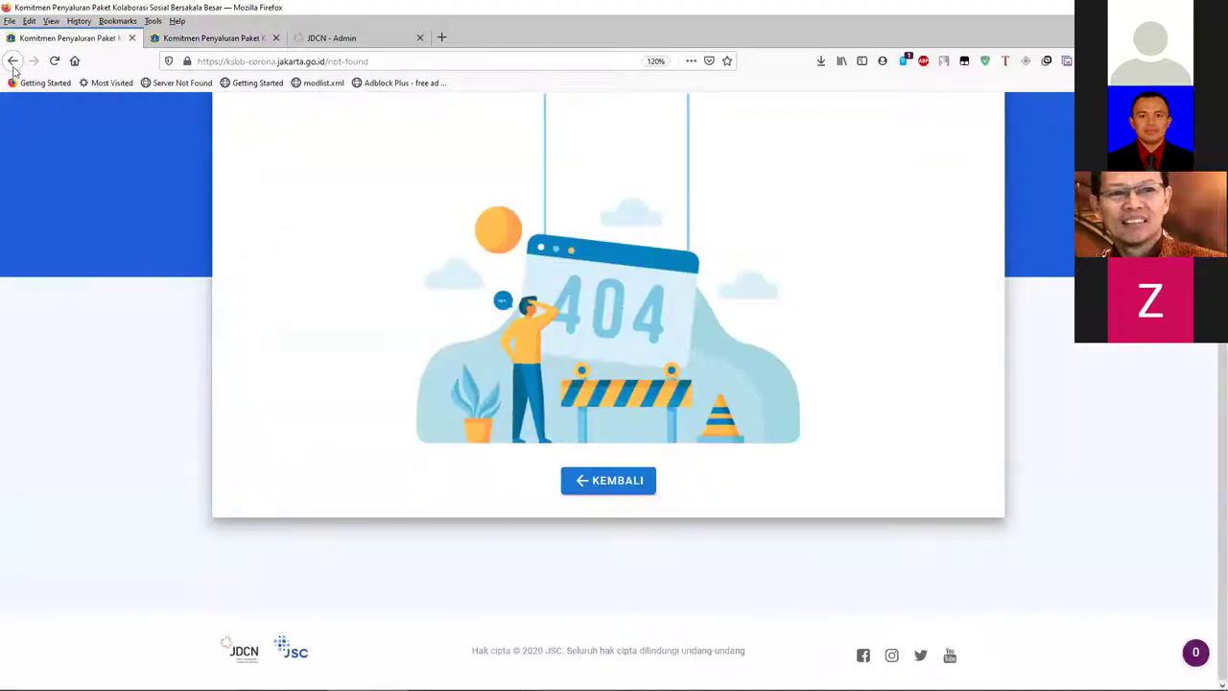
right_click(16, 65)
click(75, 134)
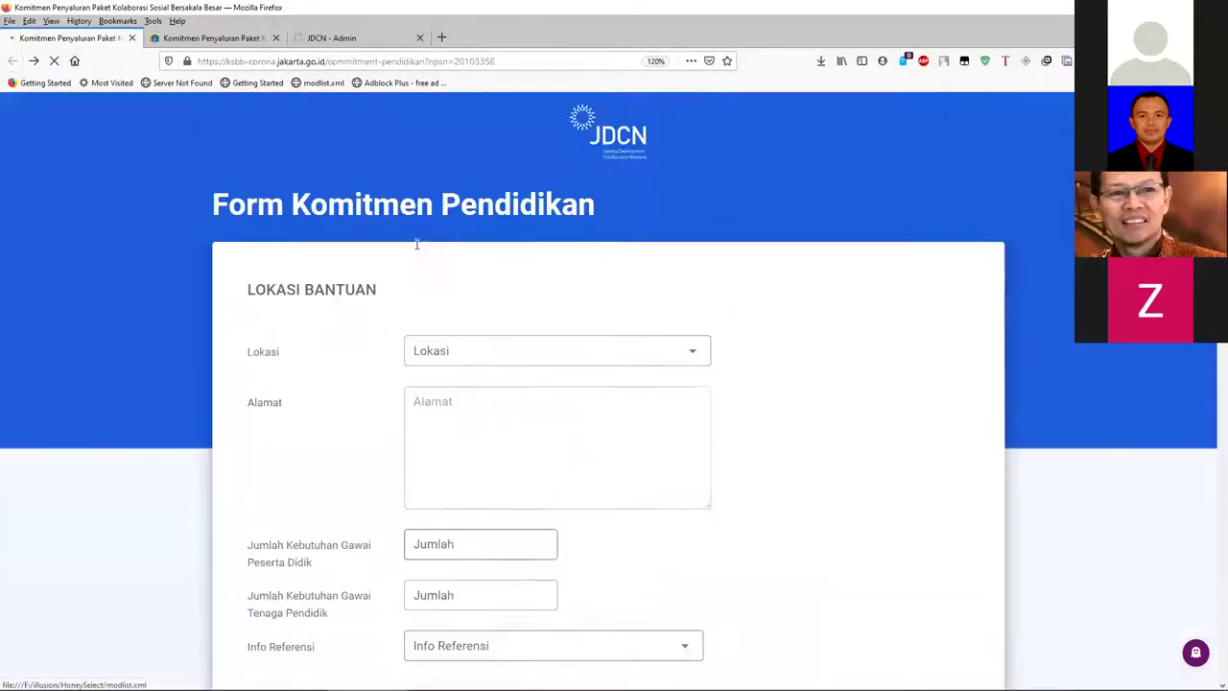
scroll(415, 194, down, 15)
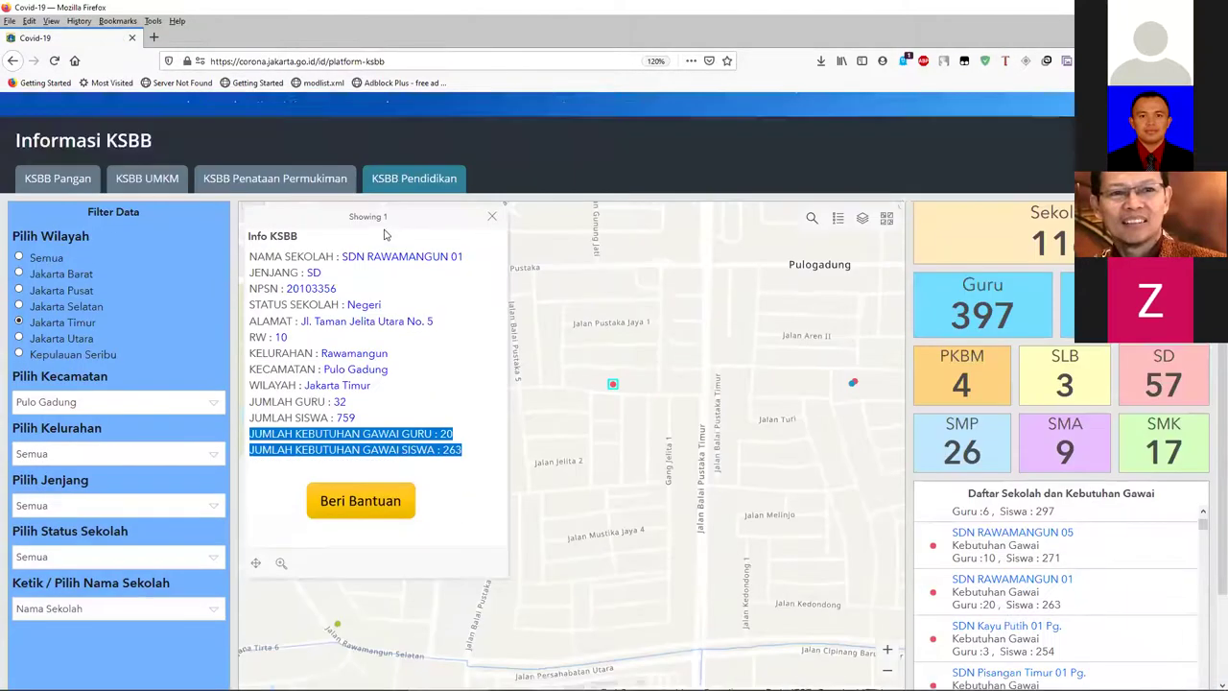
scroll(447, 304, up, 5)
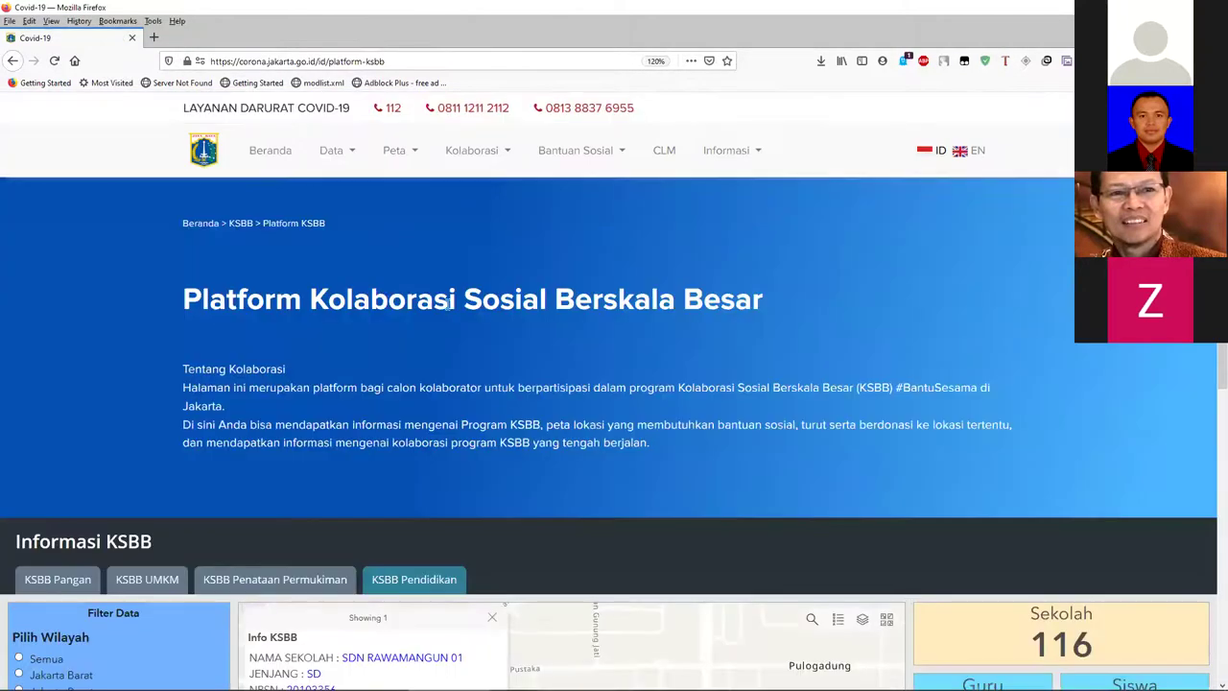
- From Beranda, go to Kolaborasi > KSBB Pendidikan and scroll to Laporkan Penyaluran Donasi
click(269, 161)
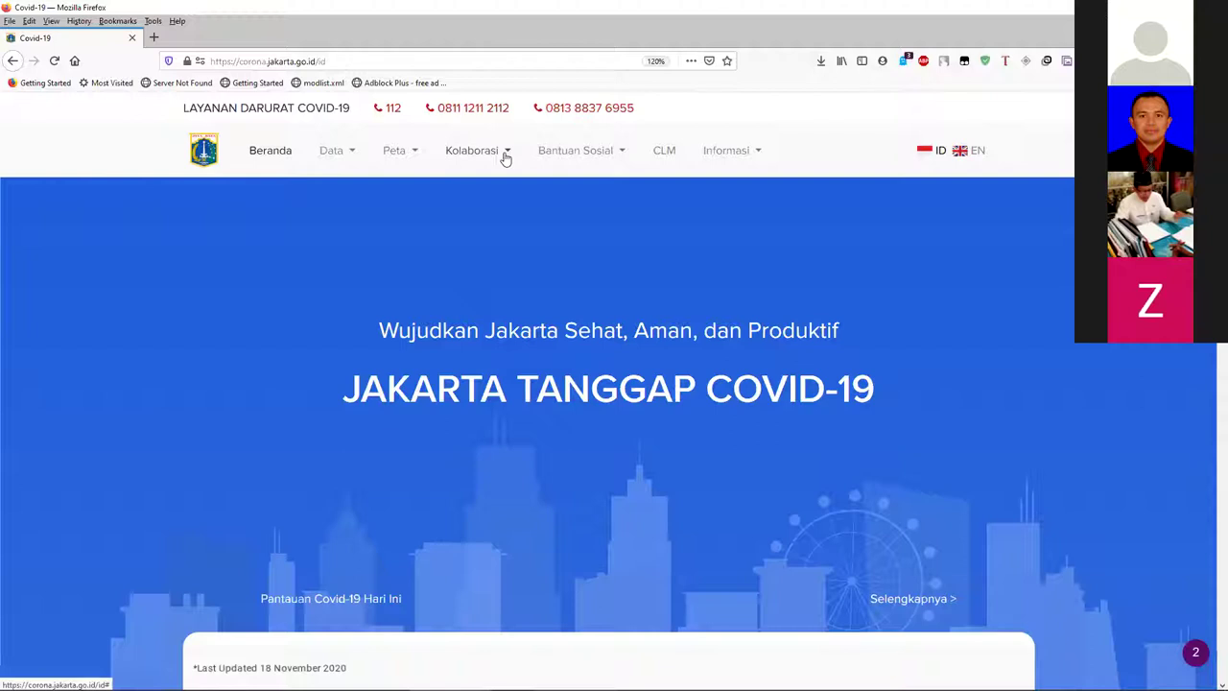
click(502, 156)
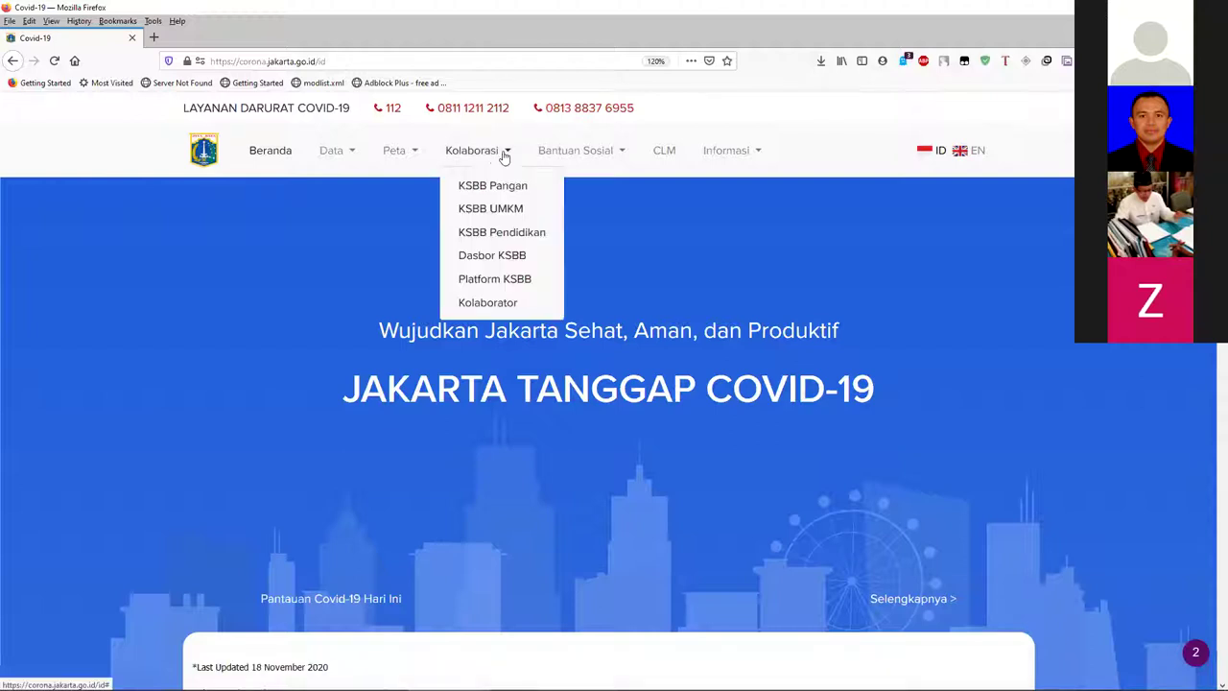
click(513, 238)
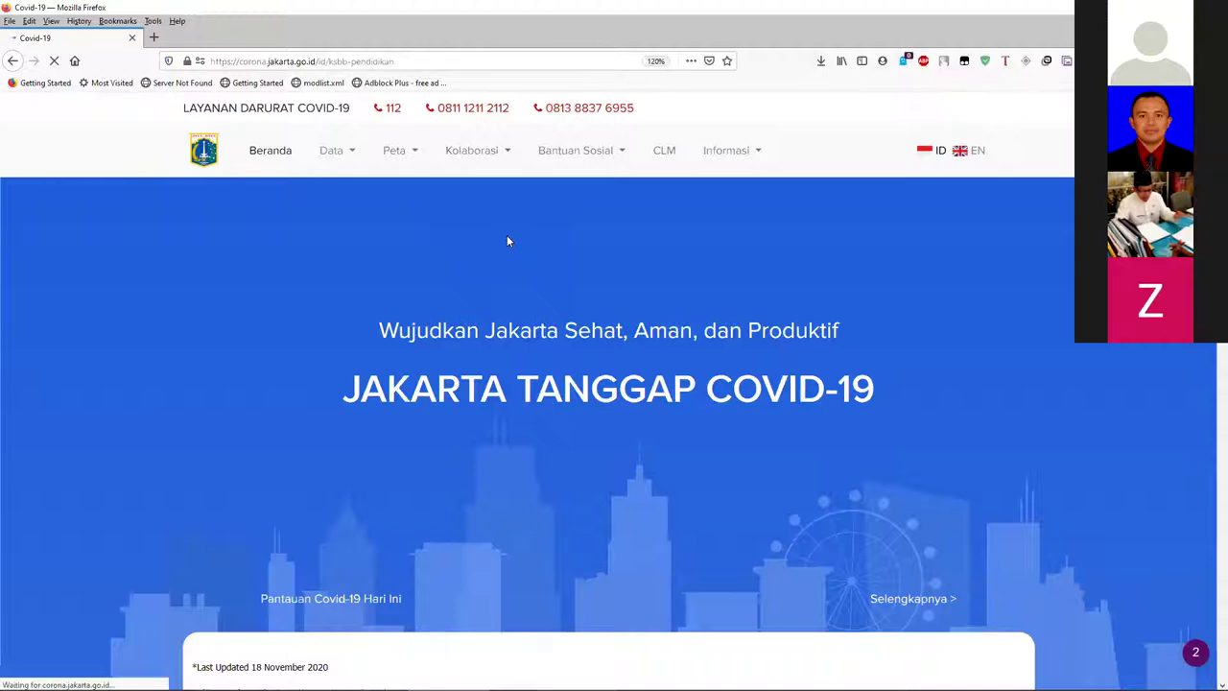
scroll(540, 309, down, 3)
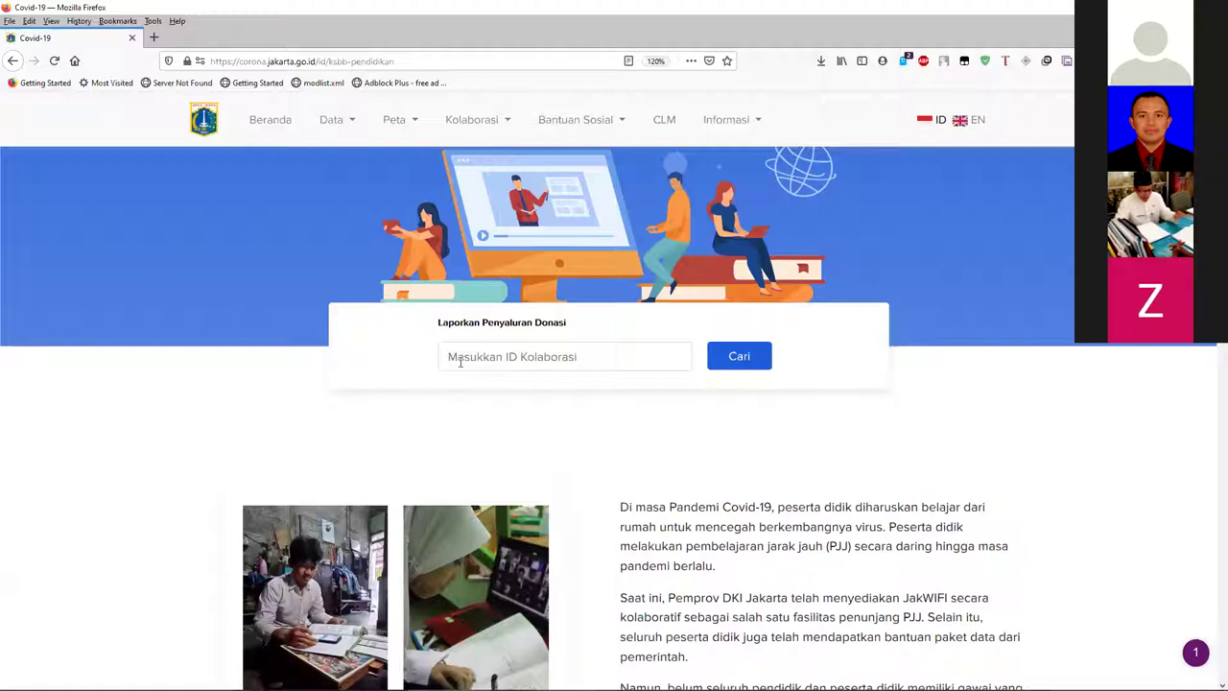
- Paste the copied collaboration ID into the Laporkan Penyaluran Donasi search field
click(519, 351)
key(ctrl+v)
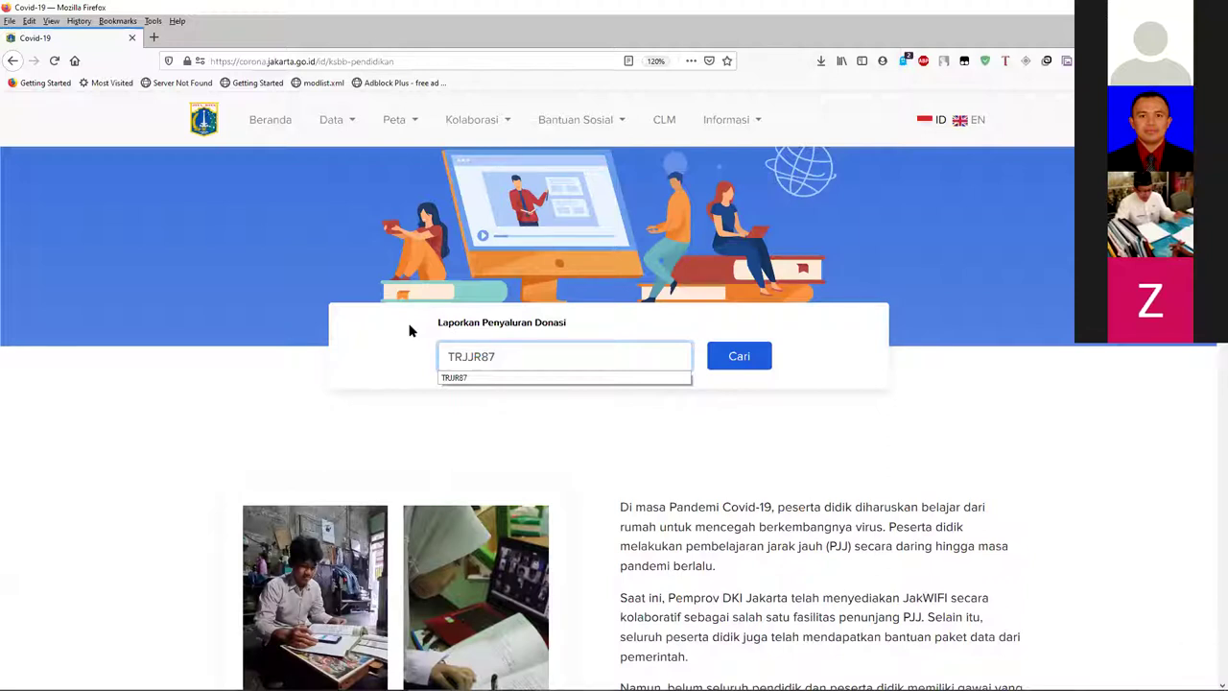
click(407, 328)
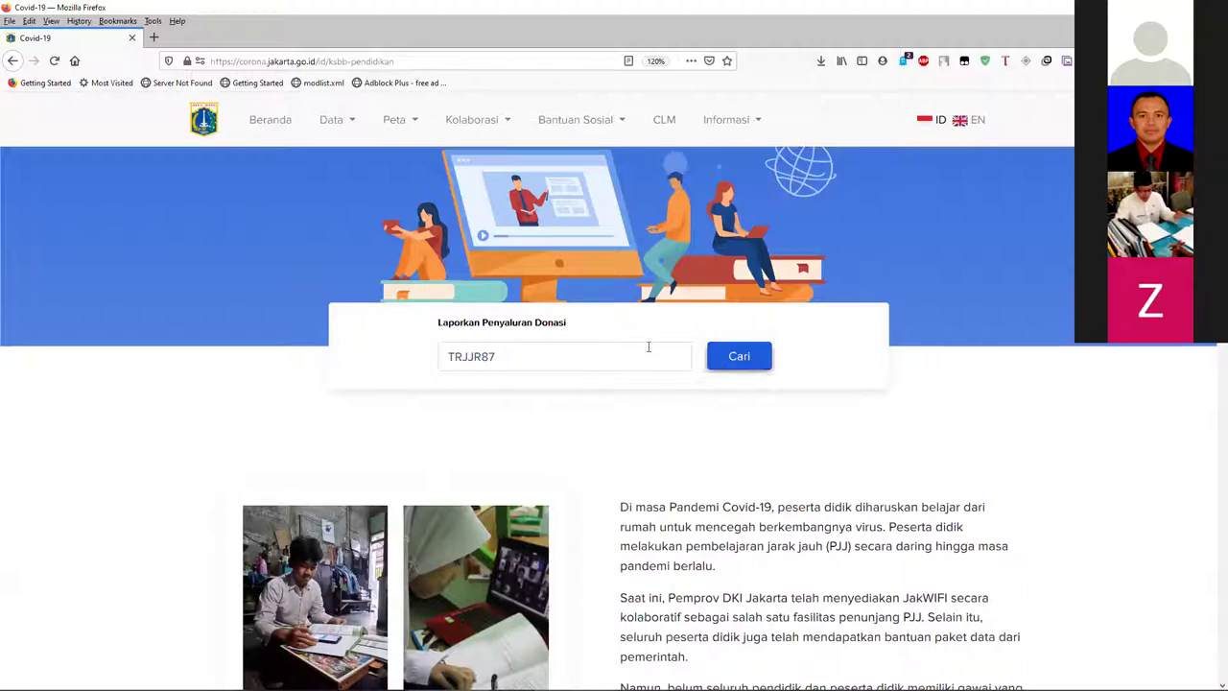
scroll(431, 293, up, 3)
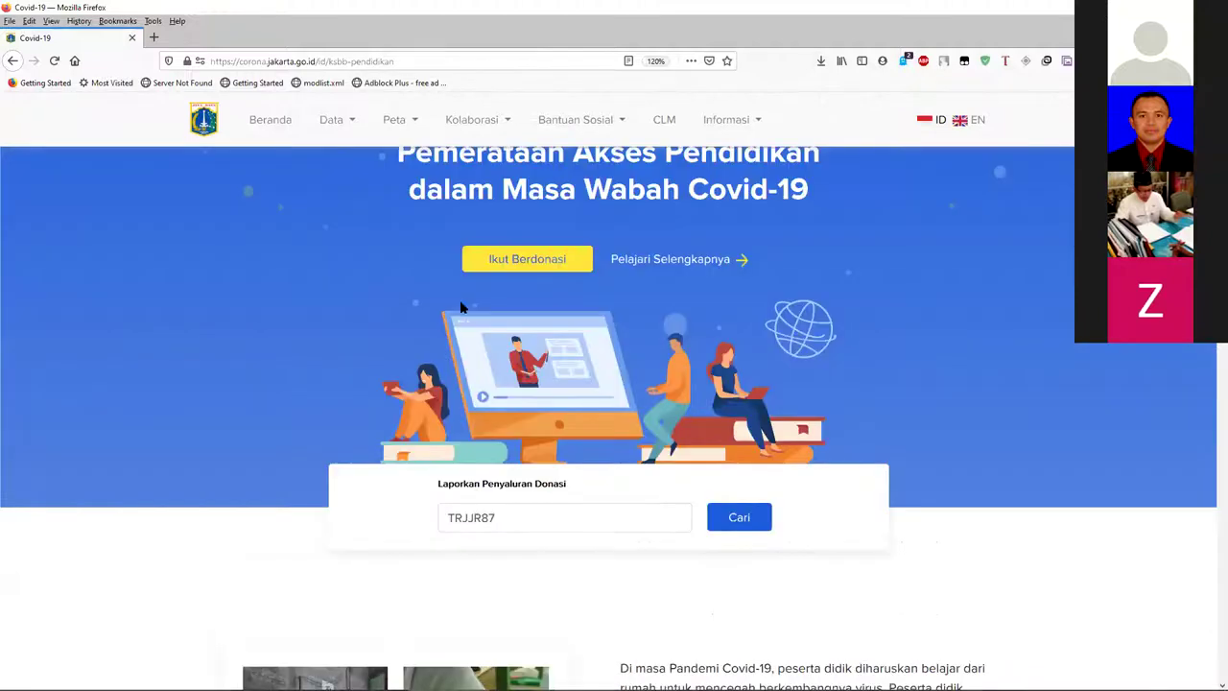
scroll(460, 307, up, 2)
scroll(375, 463, down, 3)
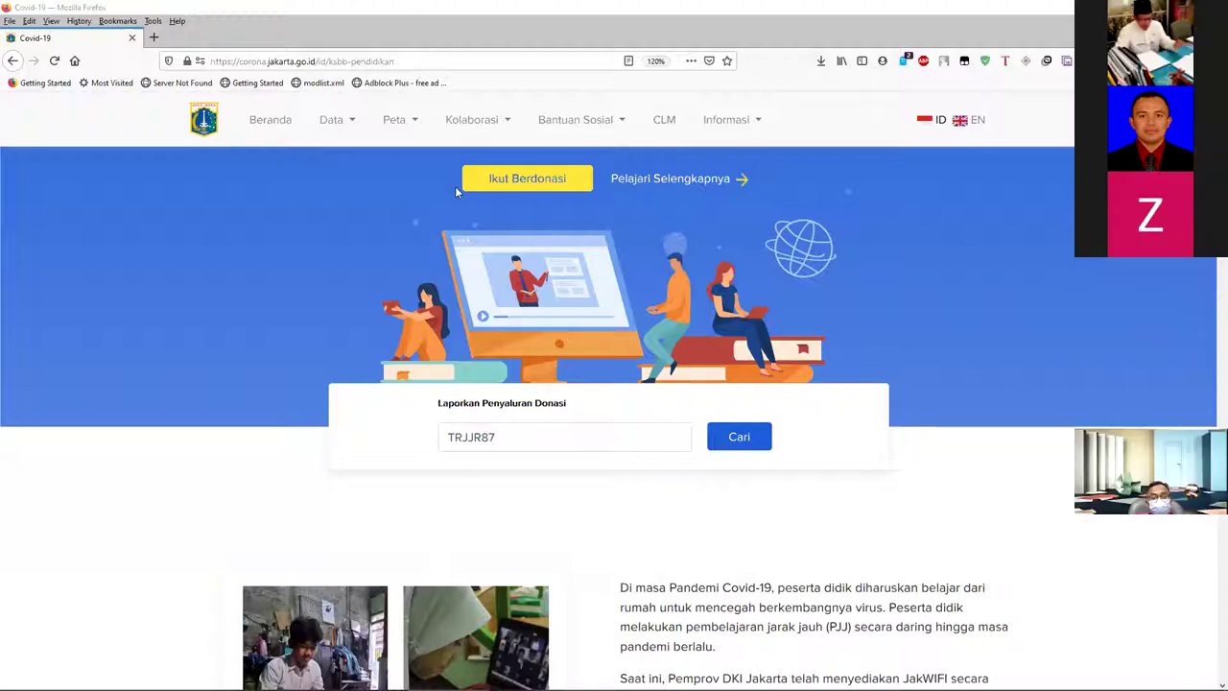
- Open the JDCN - Admin tab and scroll through the Pendidikan collaboration table
key(alt+Tab)
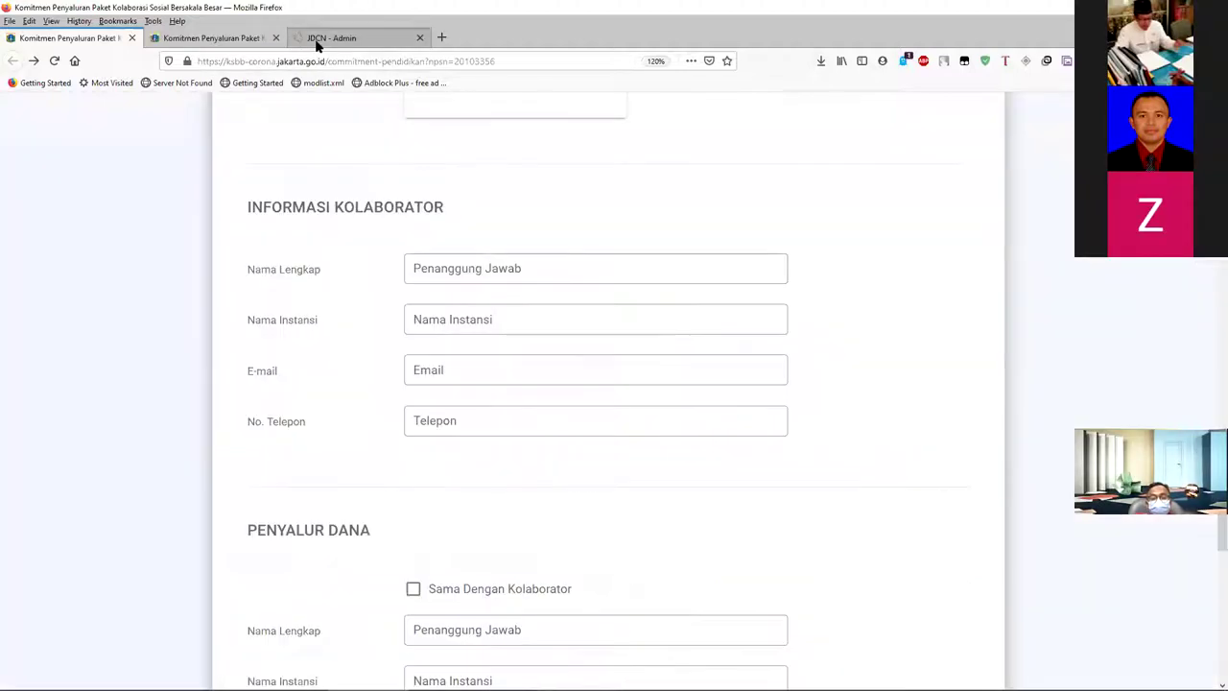
click(316, 42)
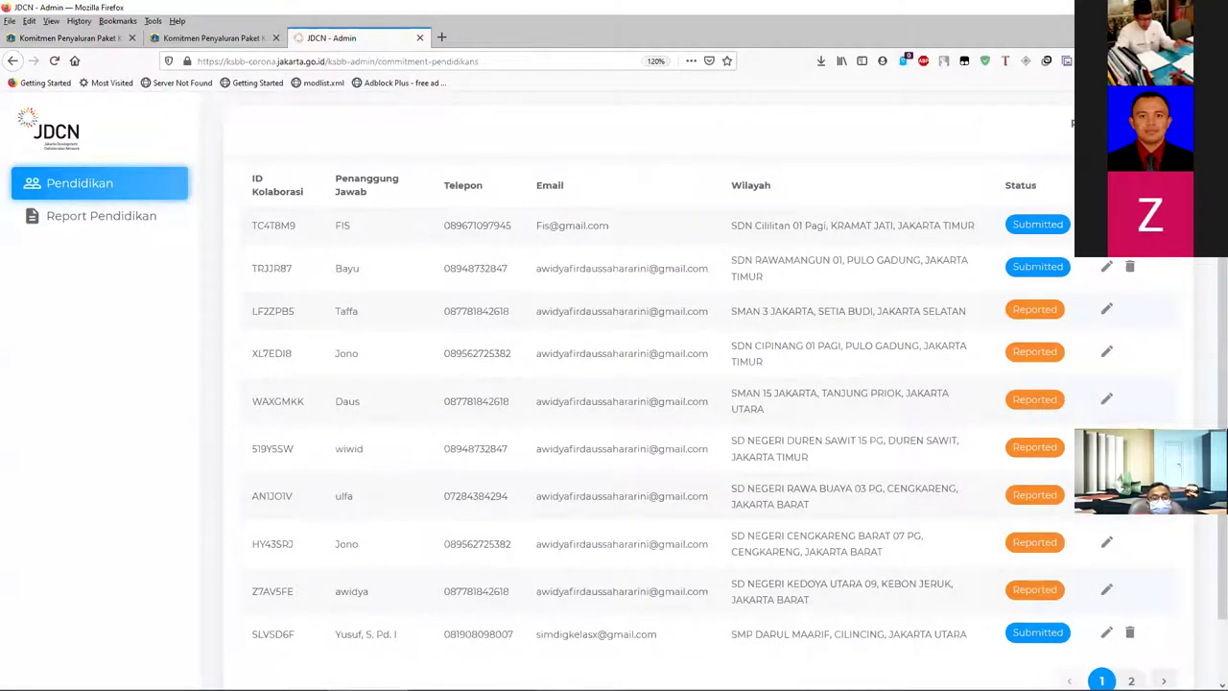
scroll(501, 187, up, 2)
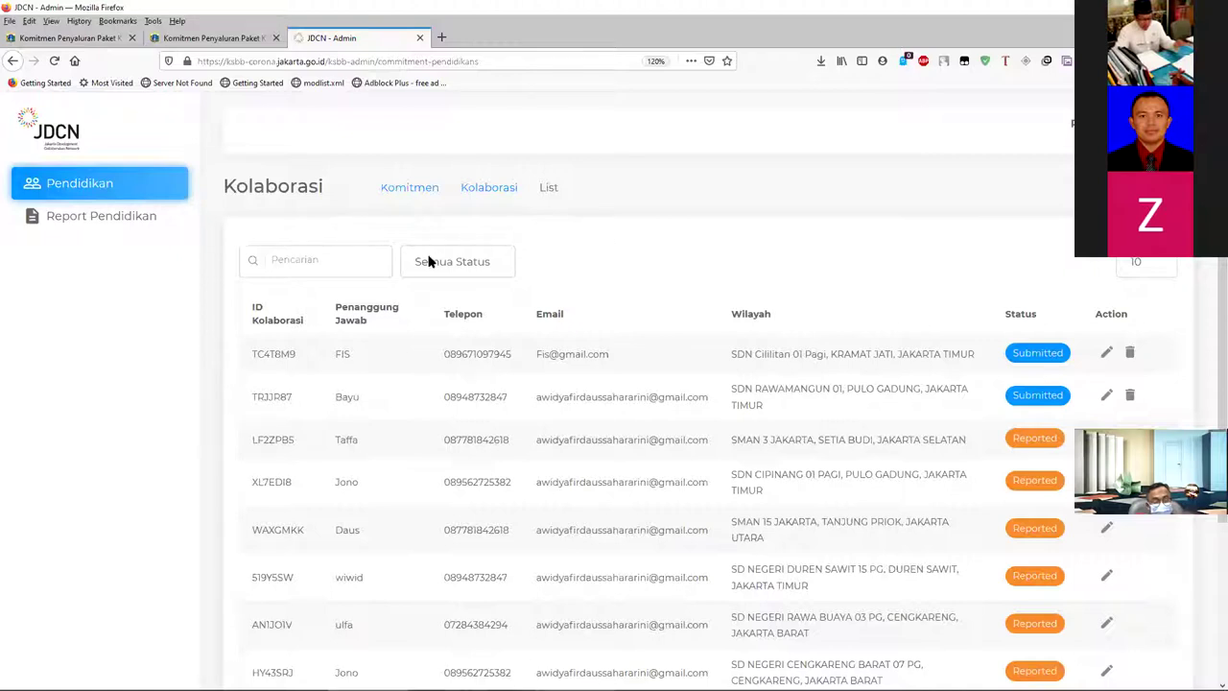
scroll(429, 261, down, 1)
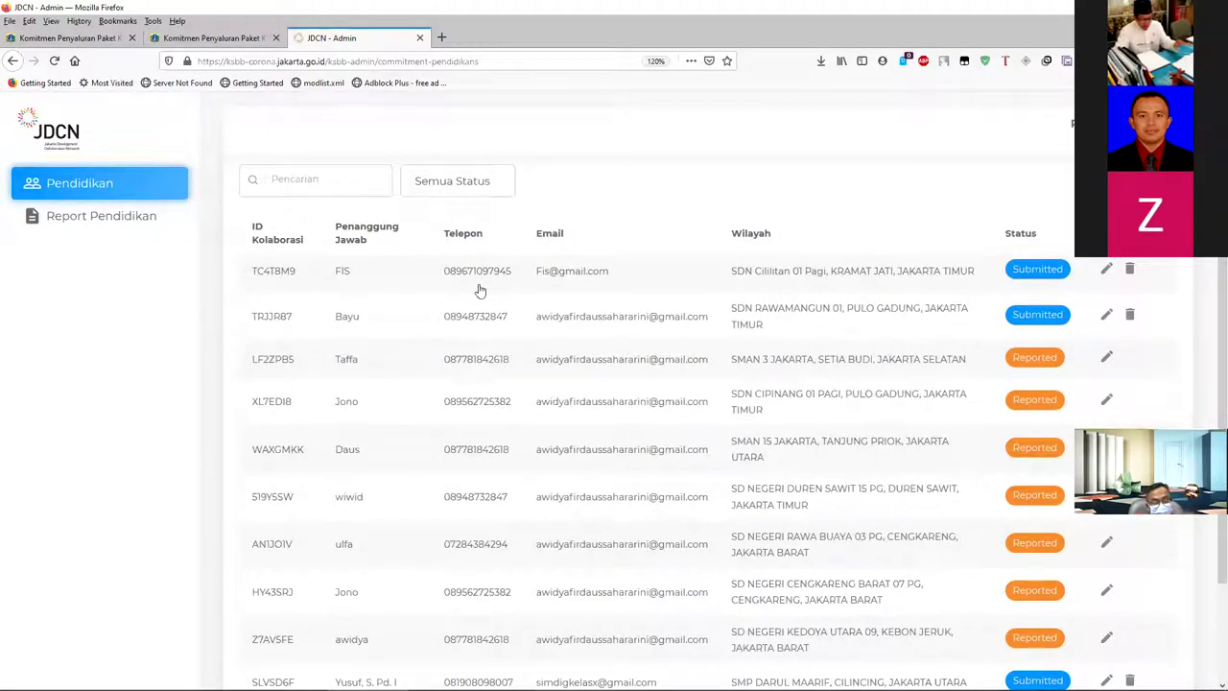
scroll(500, 287, up, 1)
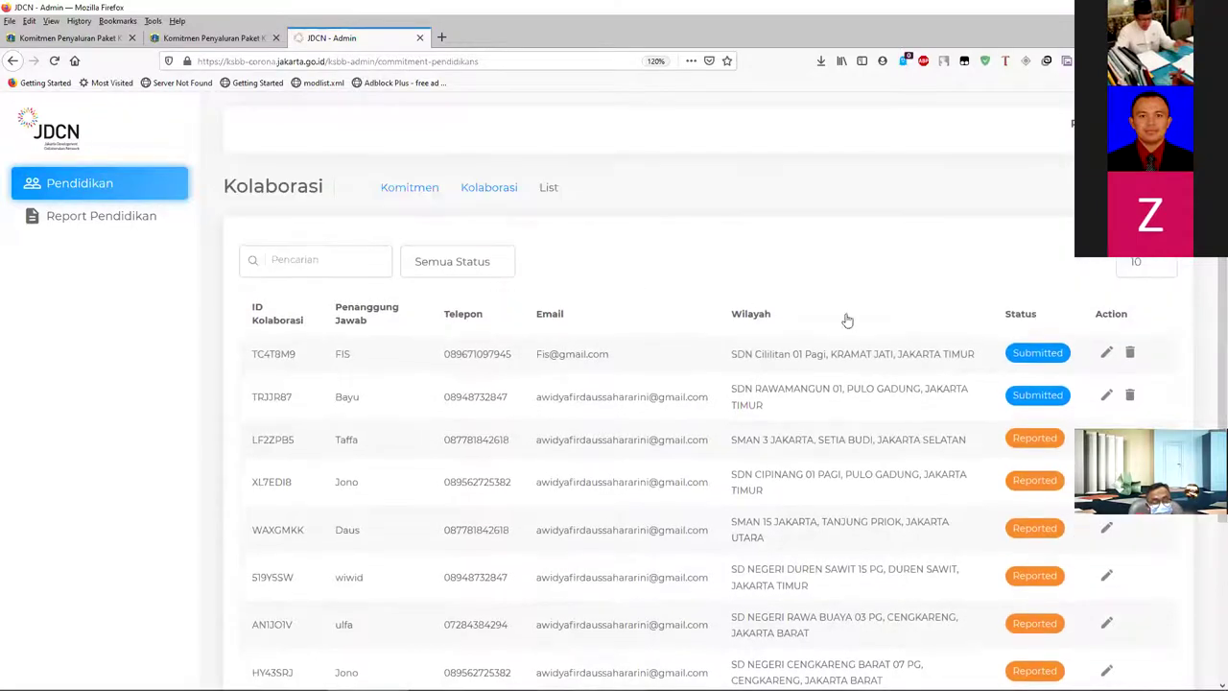
scroll(551, 316, down, 2)
scroll(412, 317, up, 1)
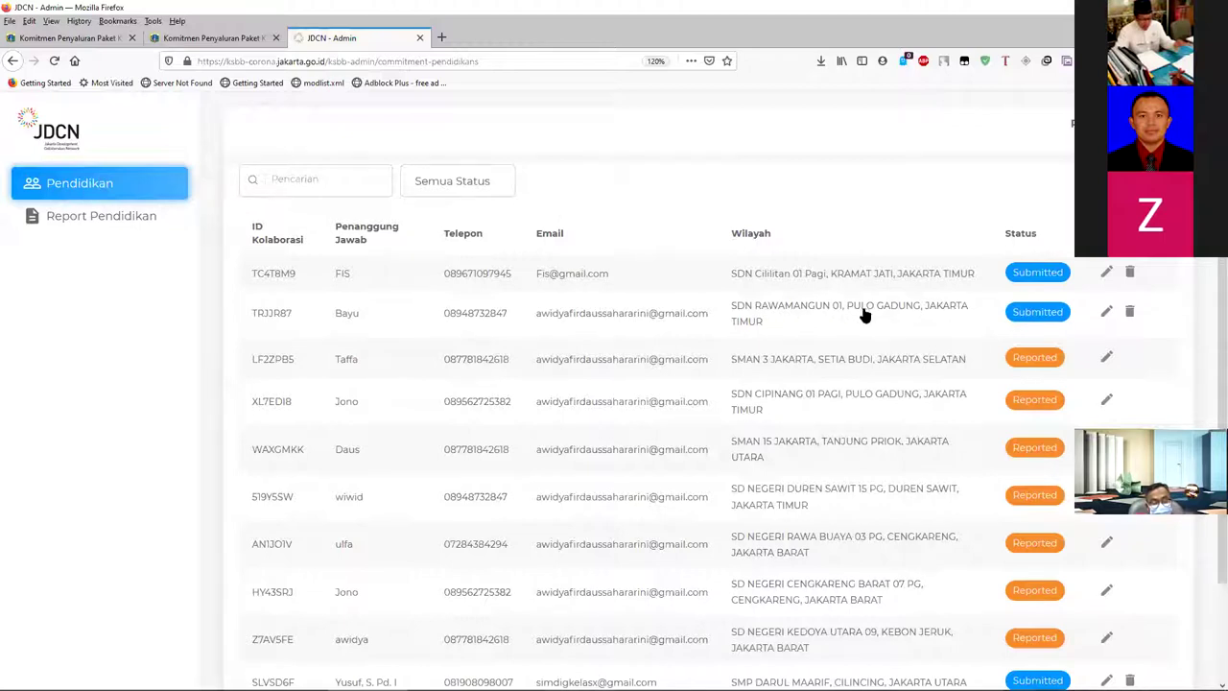
- Check the collaboration ID on the thank-you page against the admin table's Submitted entry
click(191, 41)
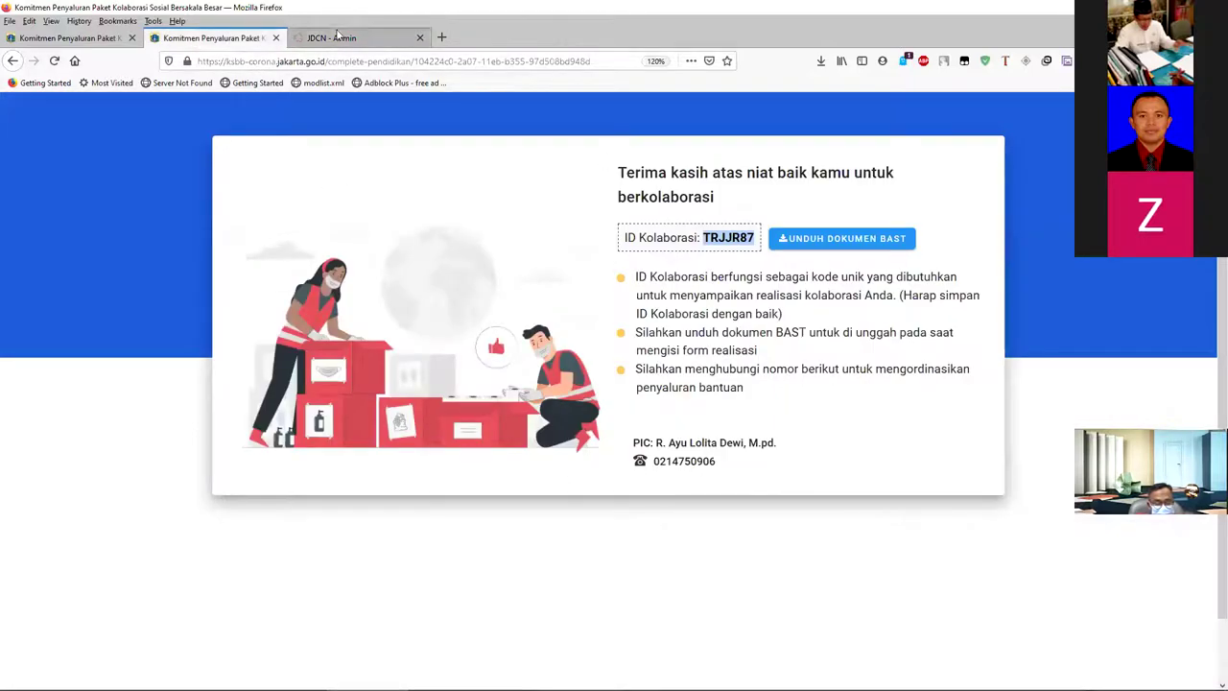
click(334, 38)
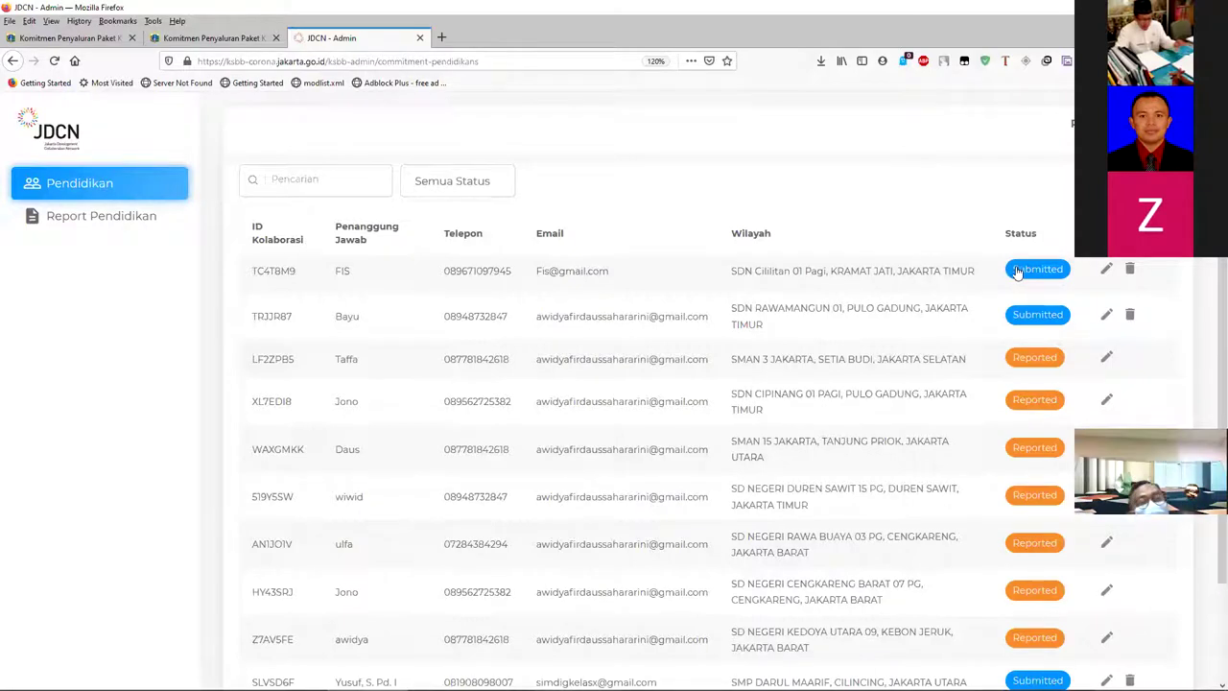
click(1044, 279)
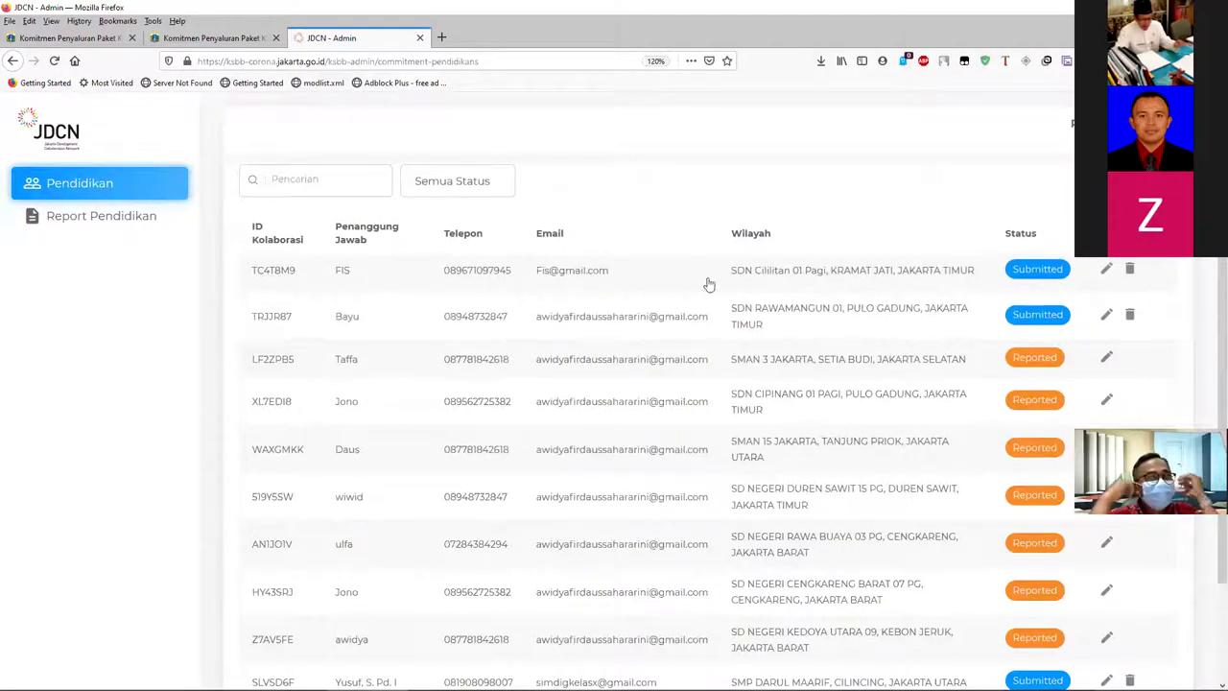
- Open the first collaboration's Detil Kolaborasi and review its packages and contact phone and e-mail
click(1105, 271)
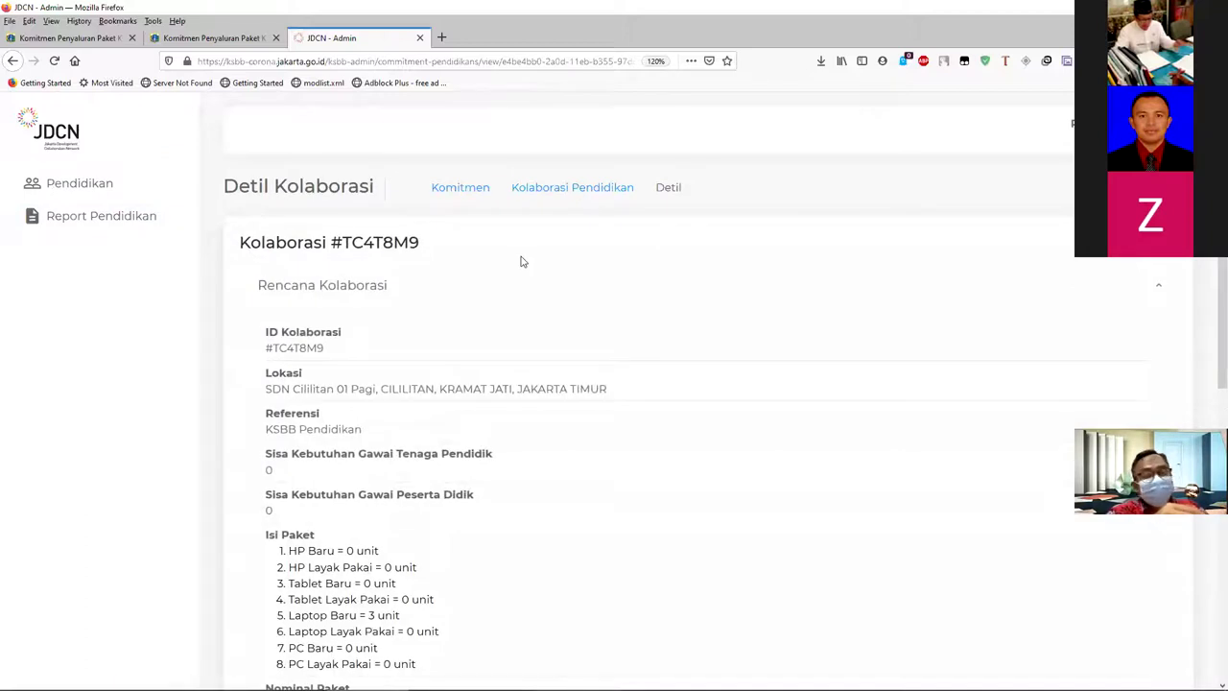
scroll(521, 264, down, 7)
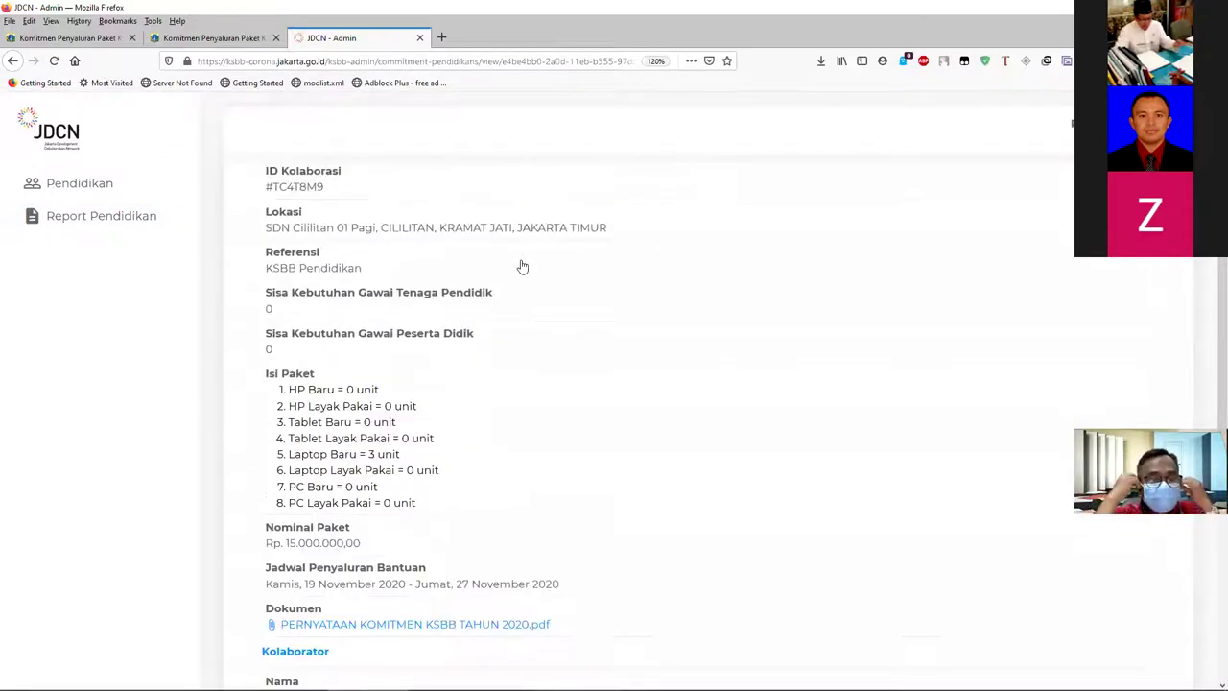
scroll(515, 275, down, 3)
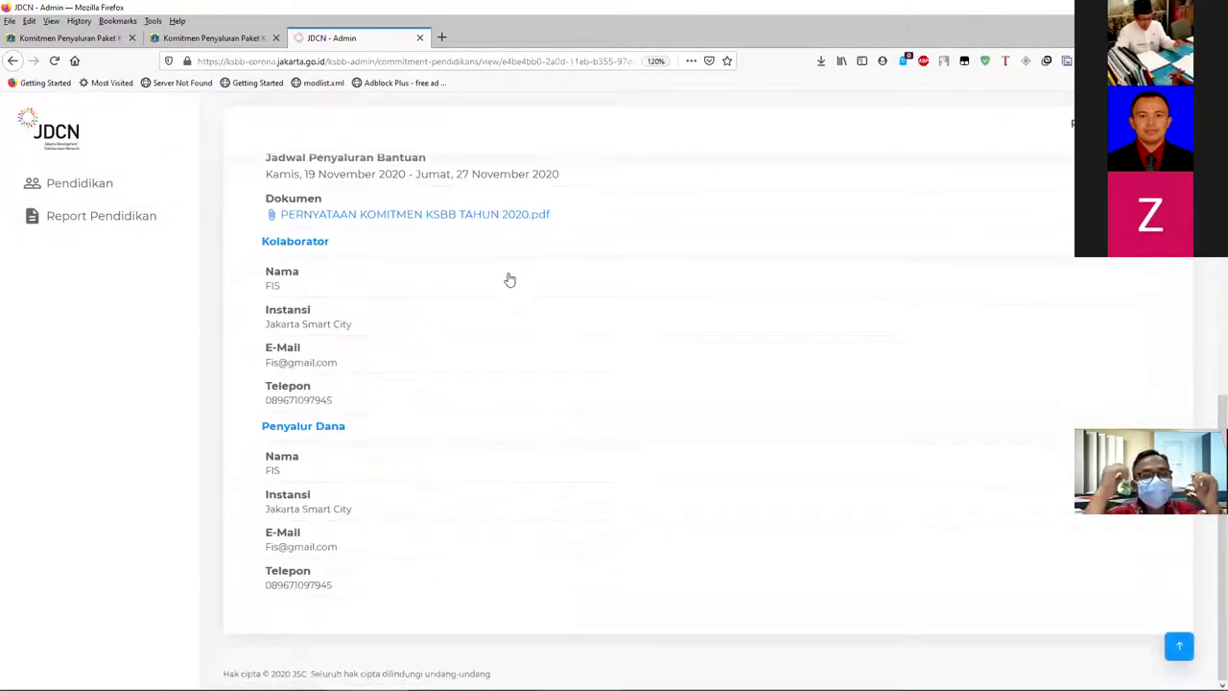
scroll(416, 381, up, 10)
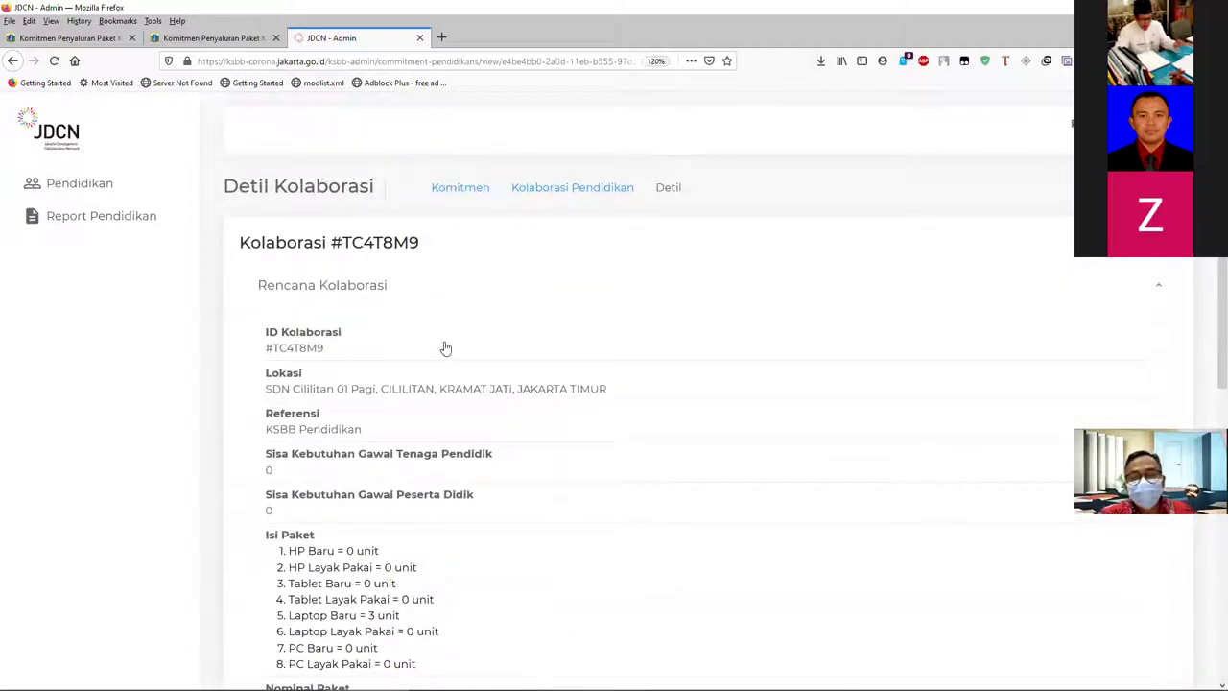
scroll(384, 338, down, 3)
scroll(382, 330, up, 3)
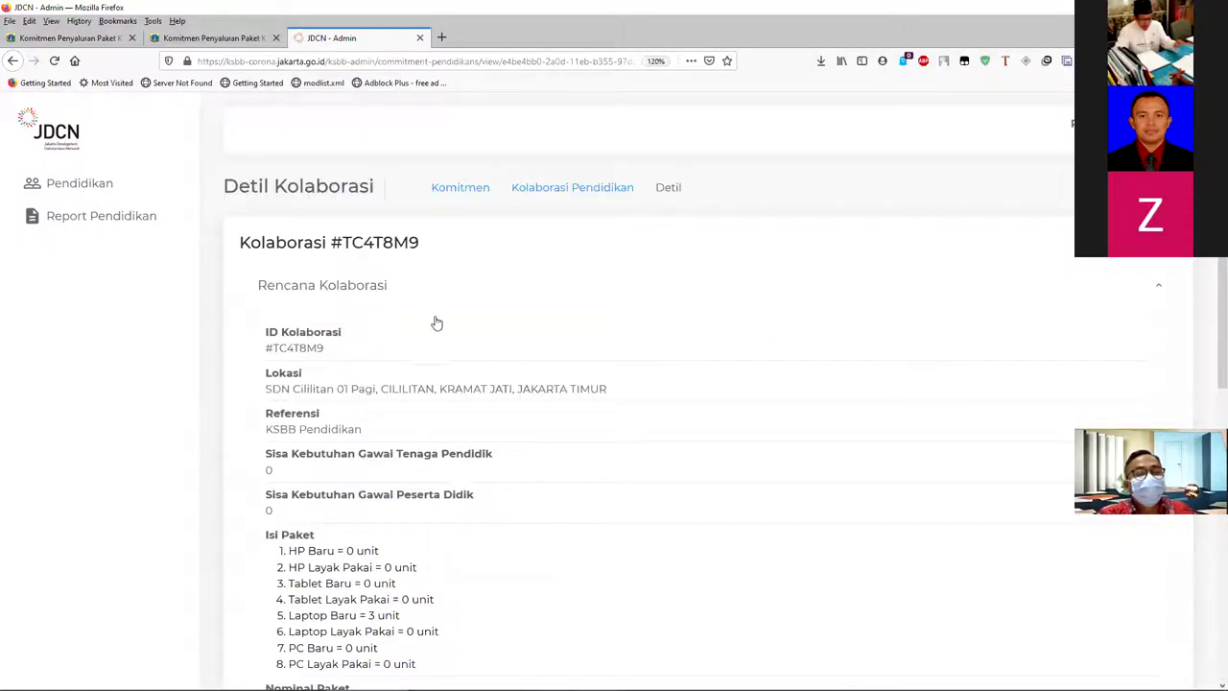
scroll(508, 413, down, 3)
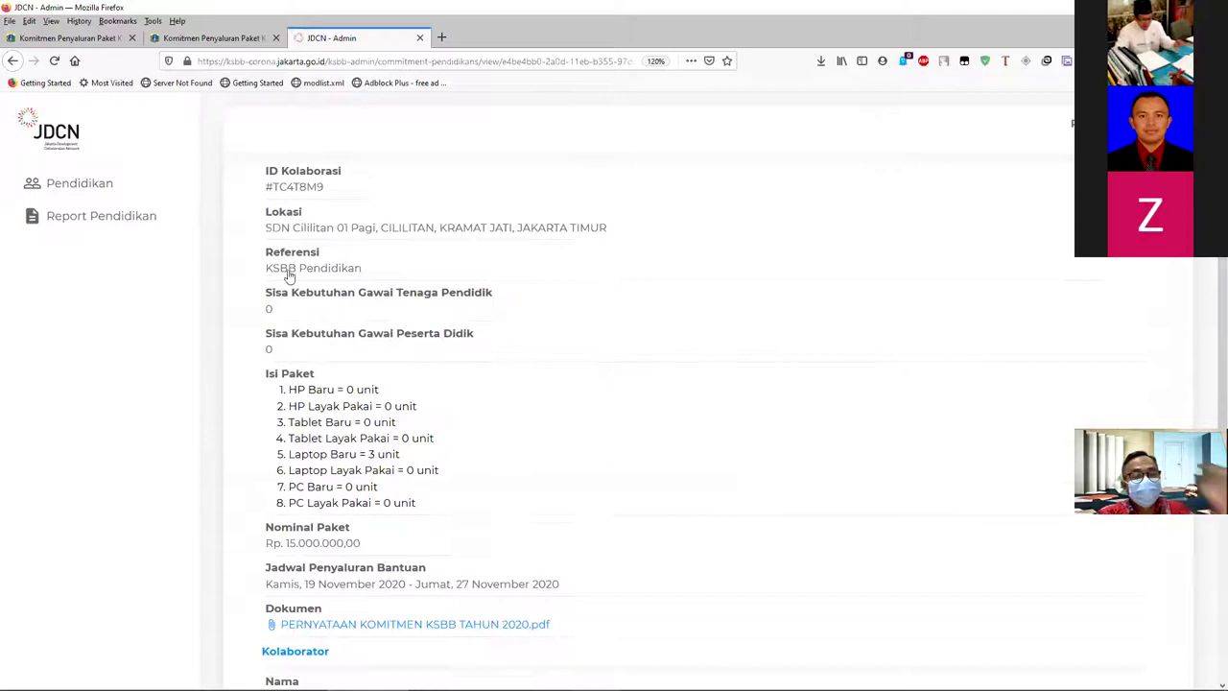
scroll(335, 290, up, 3)
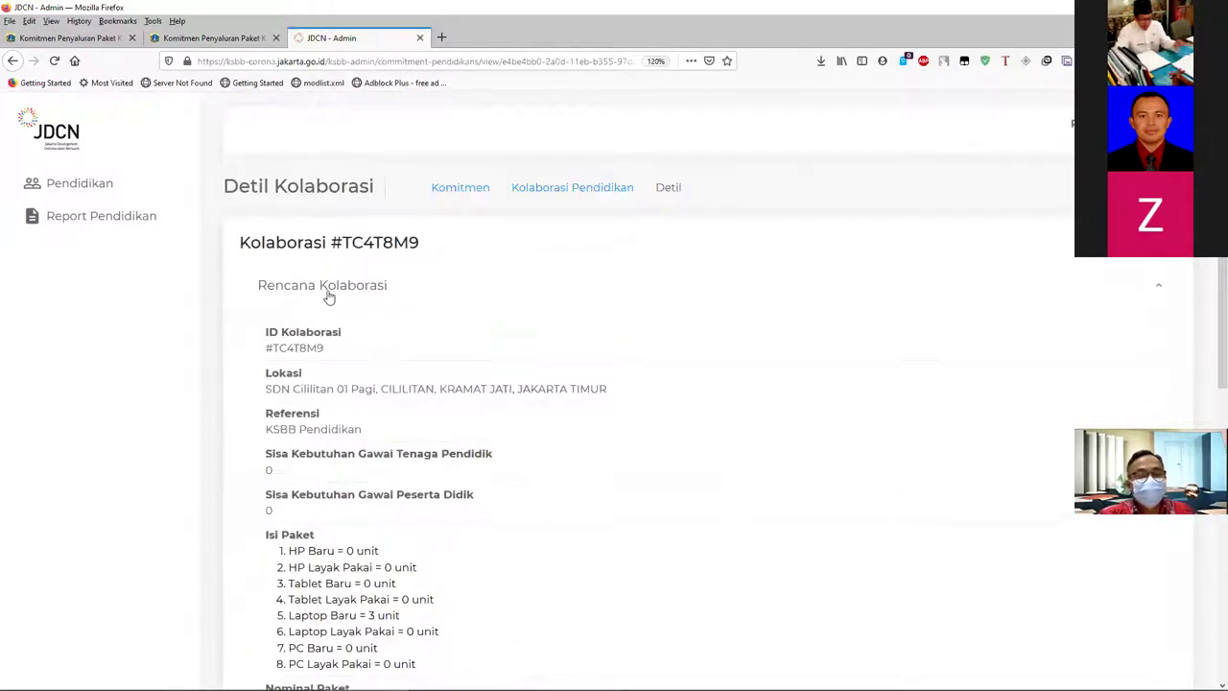
scroll(307, 350, down, 10)
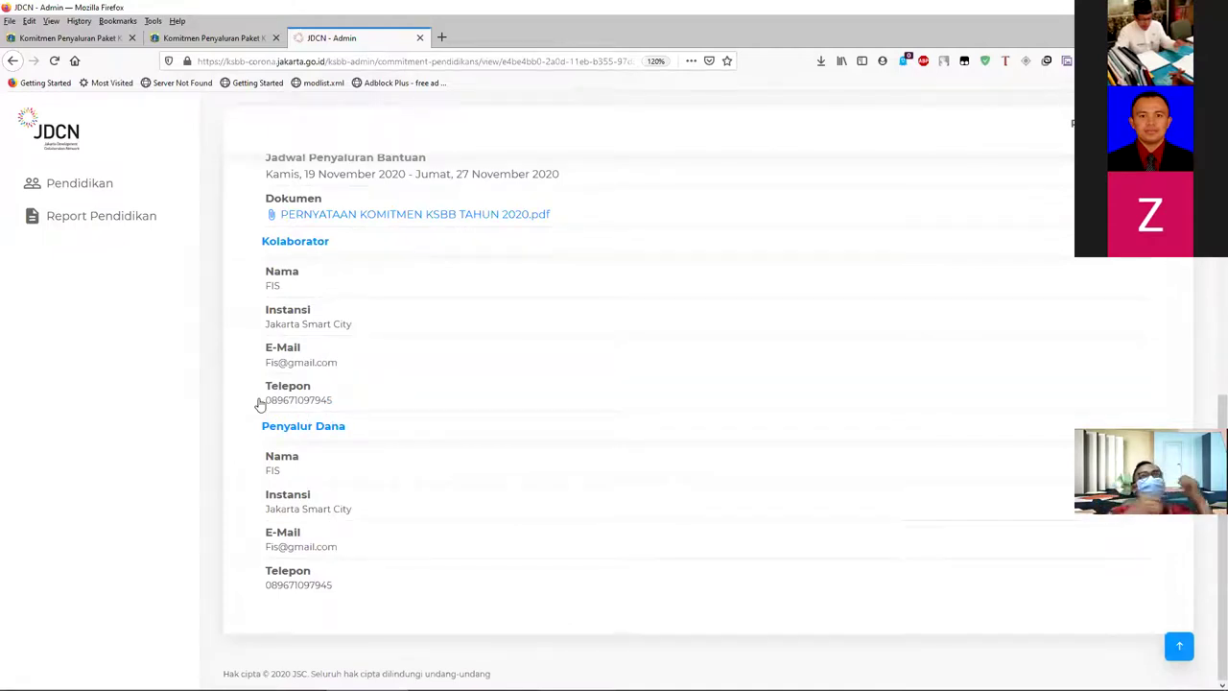
drag(340, 410, 269, 406)
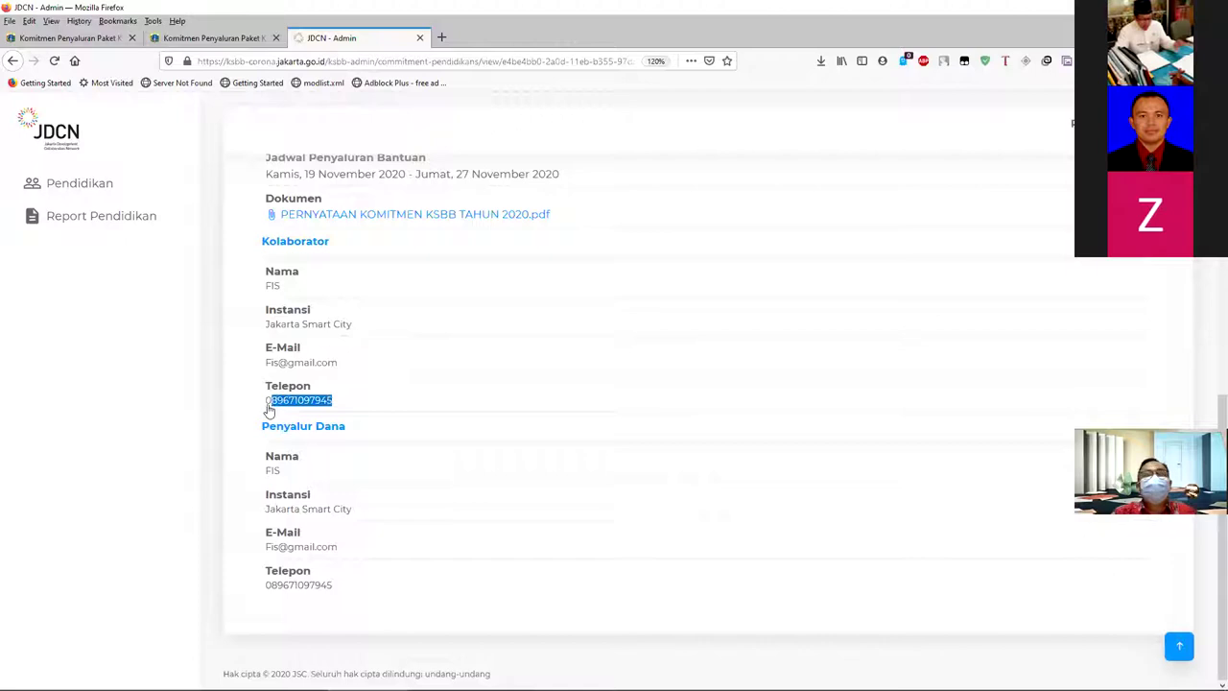
click(346, 369)
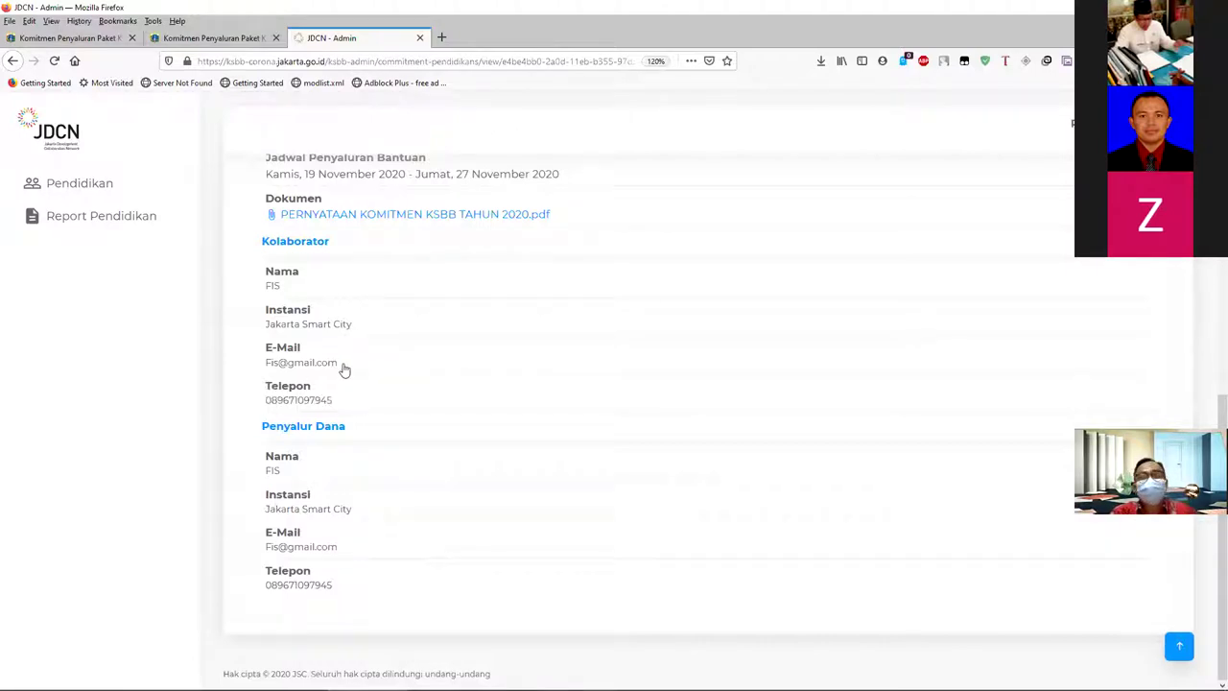
drag(344, 369, 268, 374)
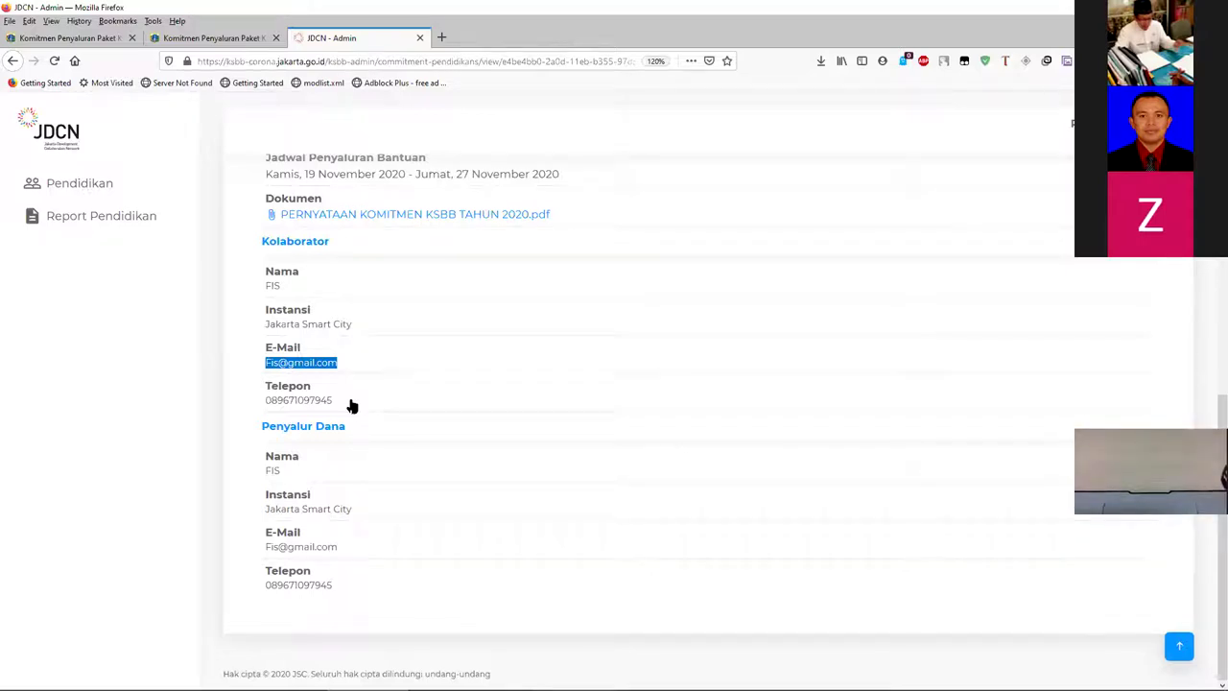
- Check the thank-you page's collaboration ID, then return to the Covid-19 portal window
click(233, 38)
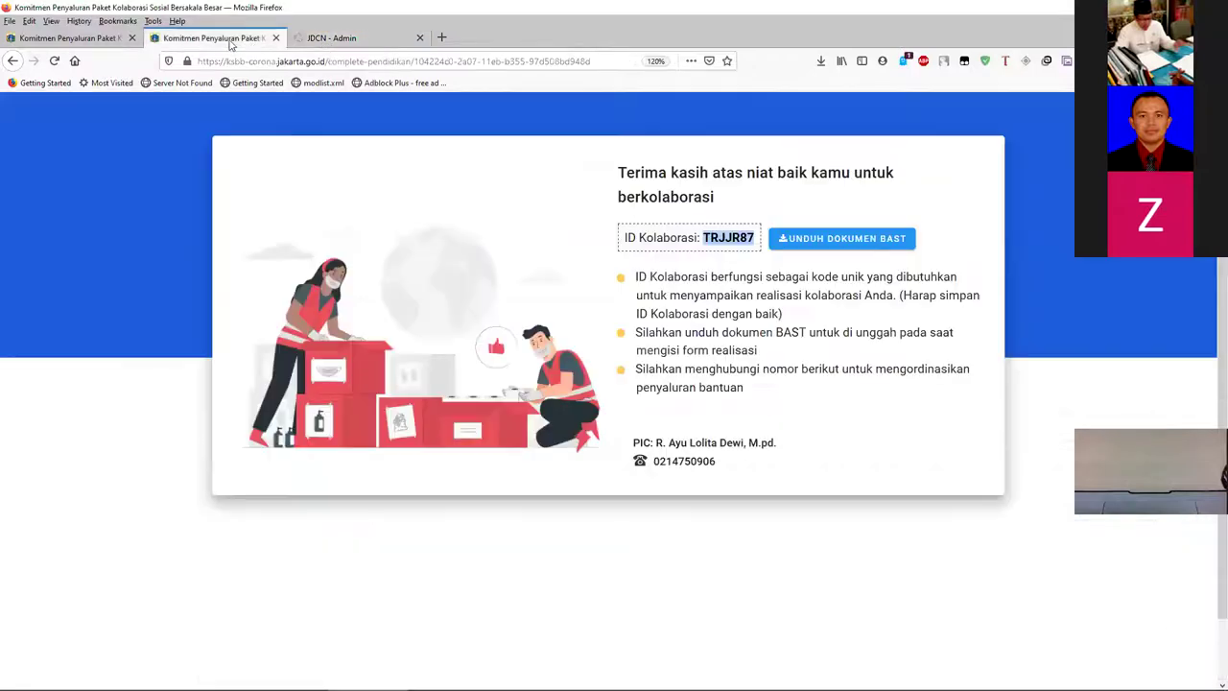
click(317, 41)
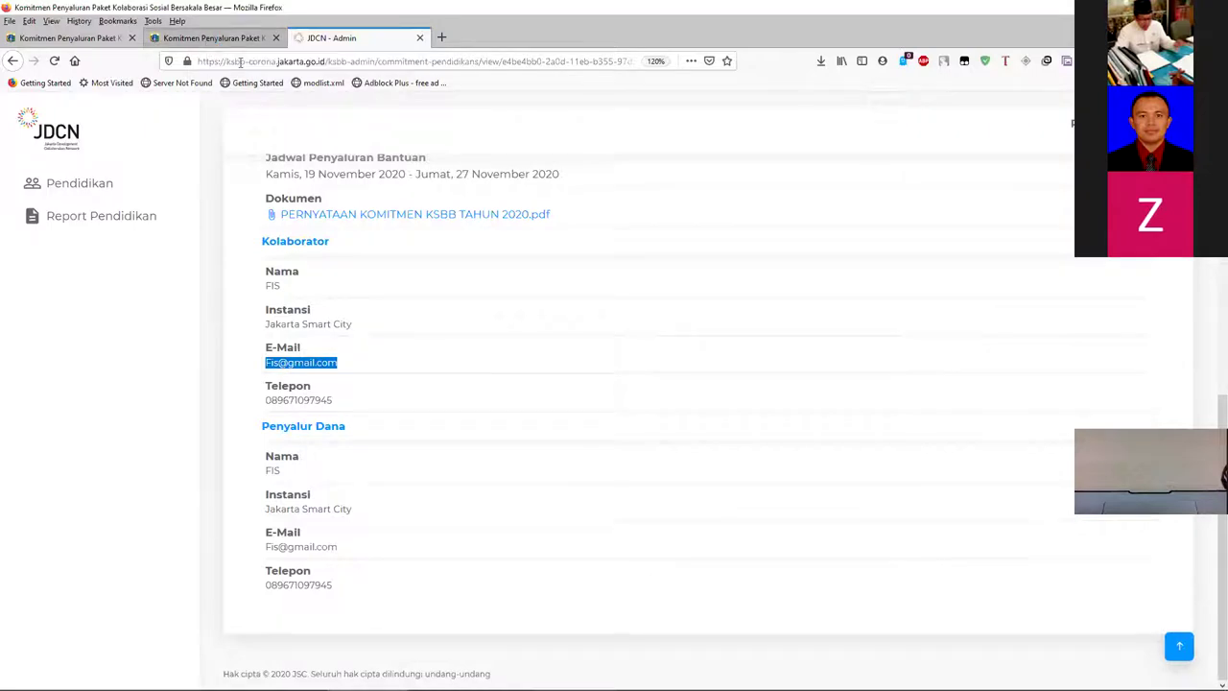
click(192, 40)
click(82, 40)
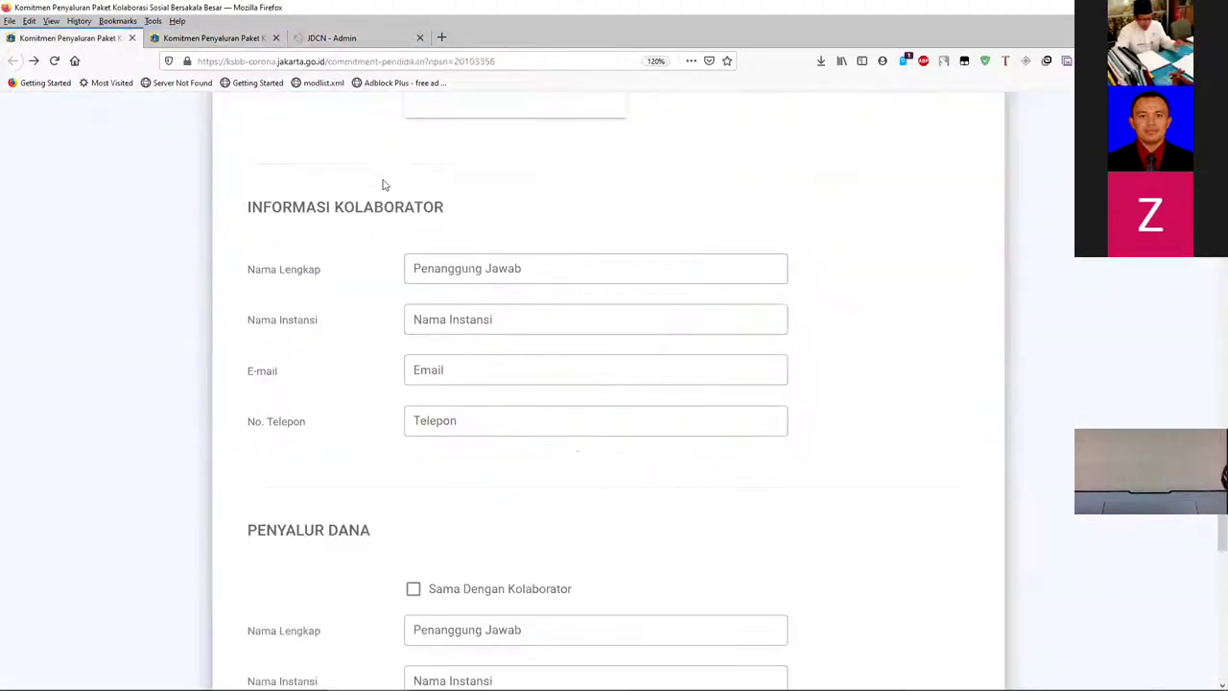
scroll(379, 206, up, 10)
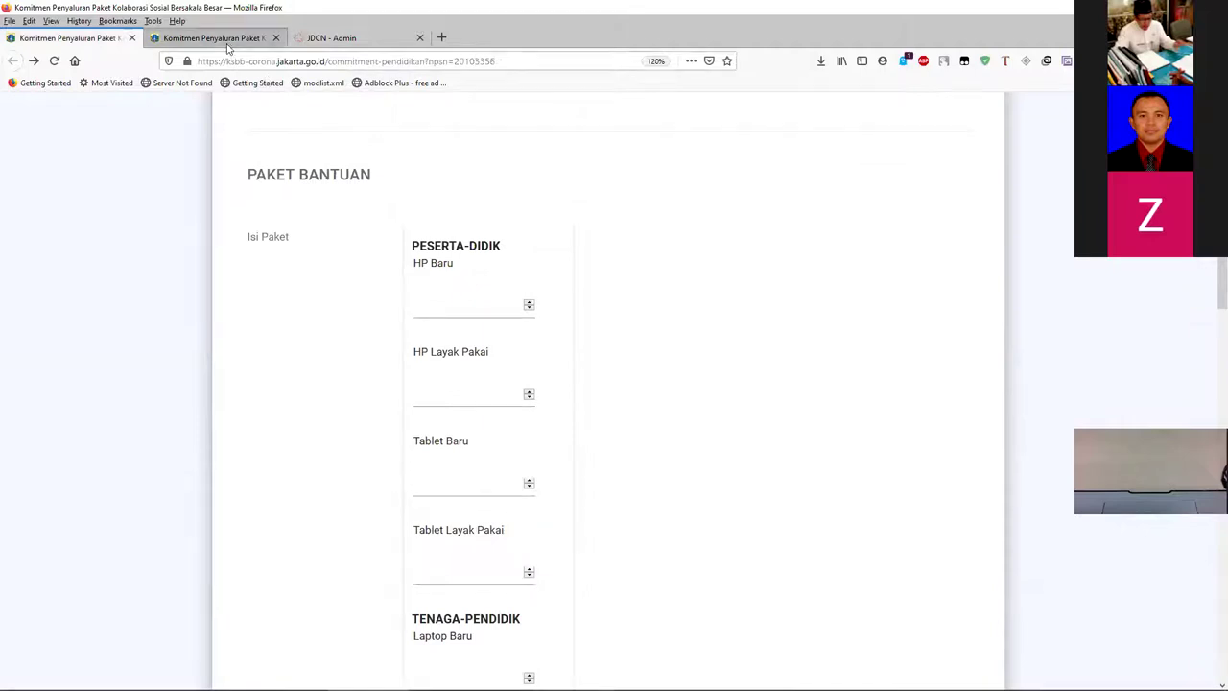
click(227, 42)
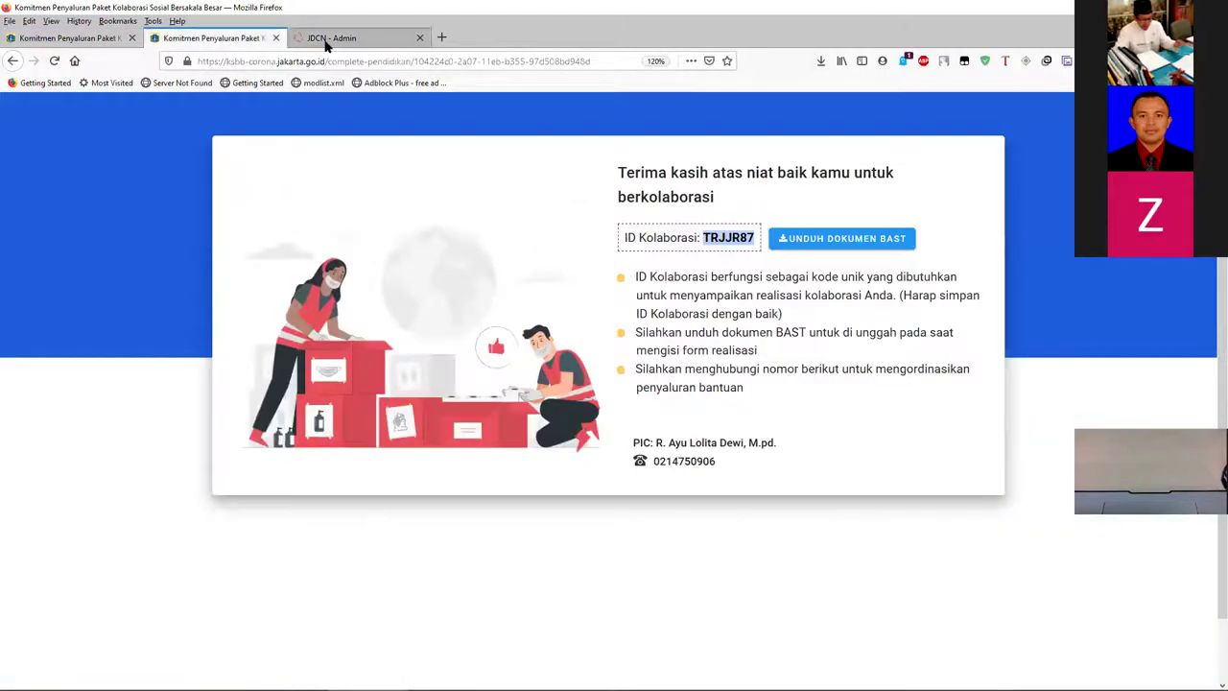
key(ctrl+Tab)
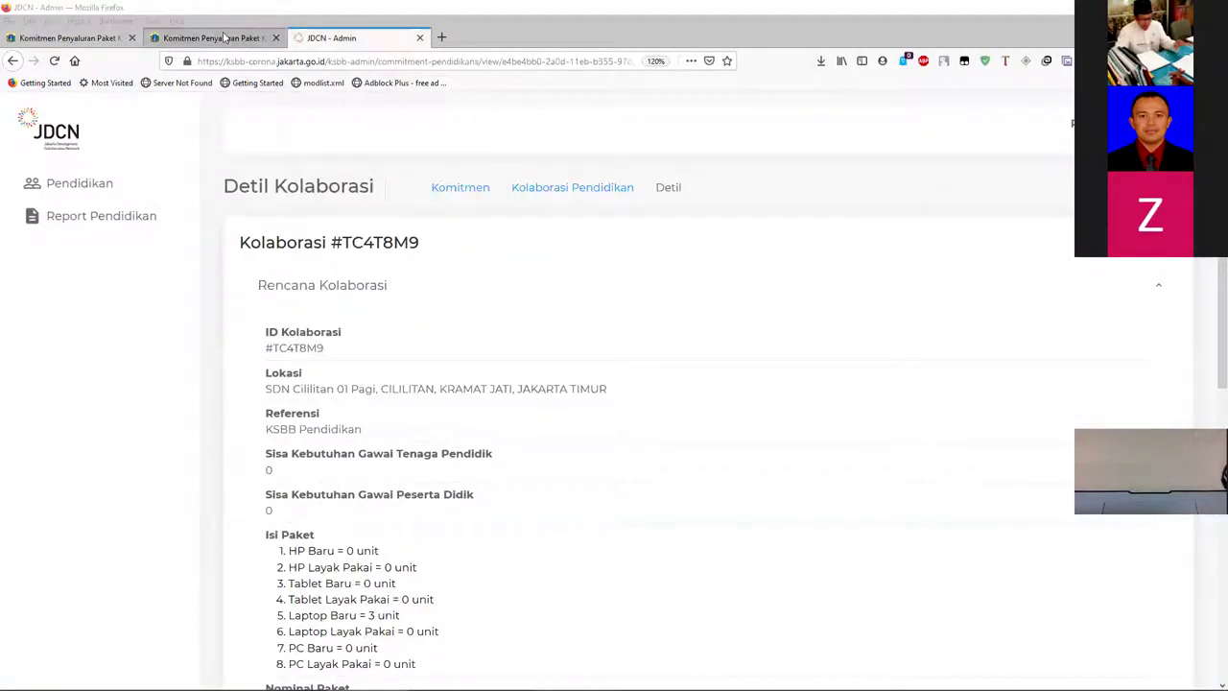
key(alt+Tab)
scroll(499, 307, down, 3)
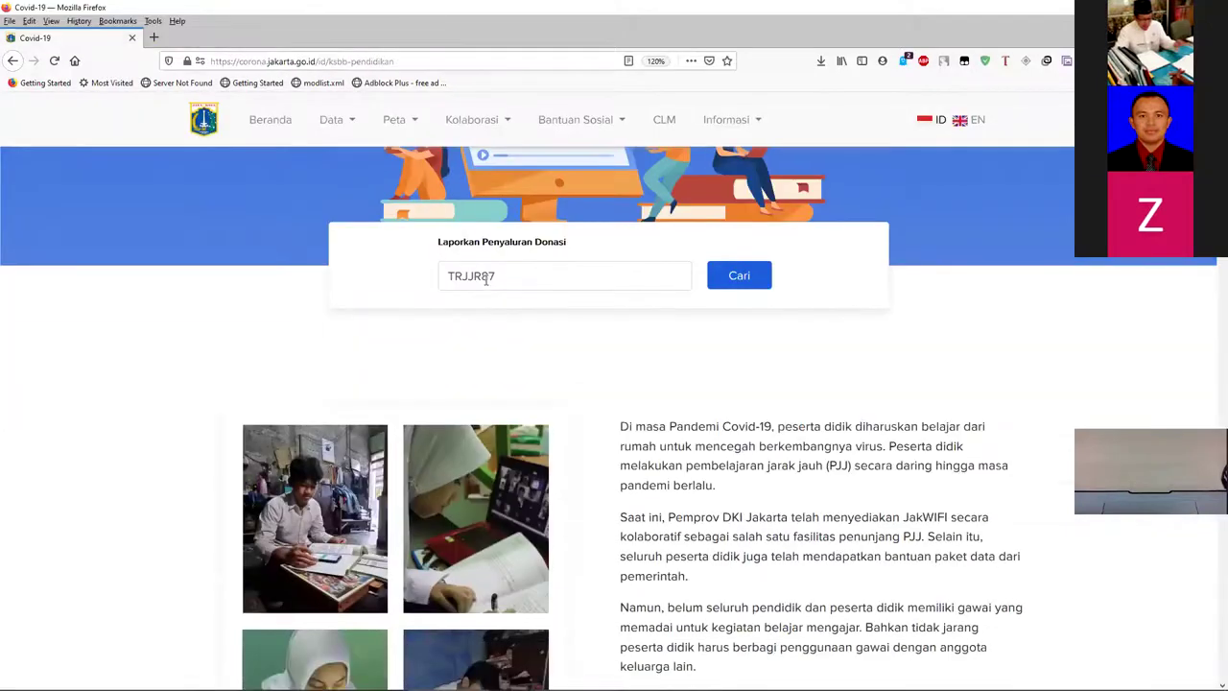
double_click(492, 280)
click(513, 348)
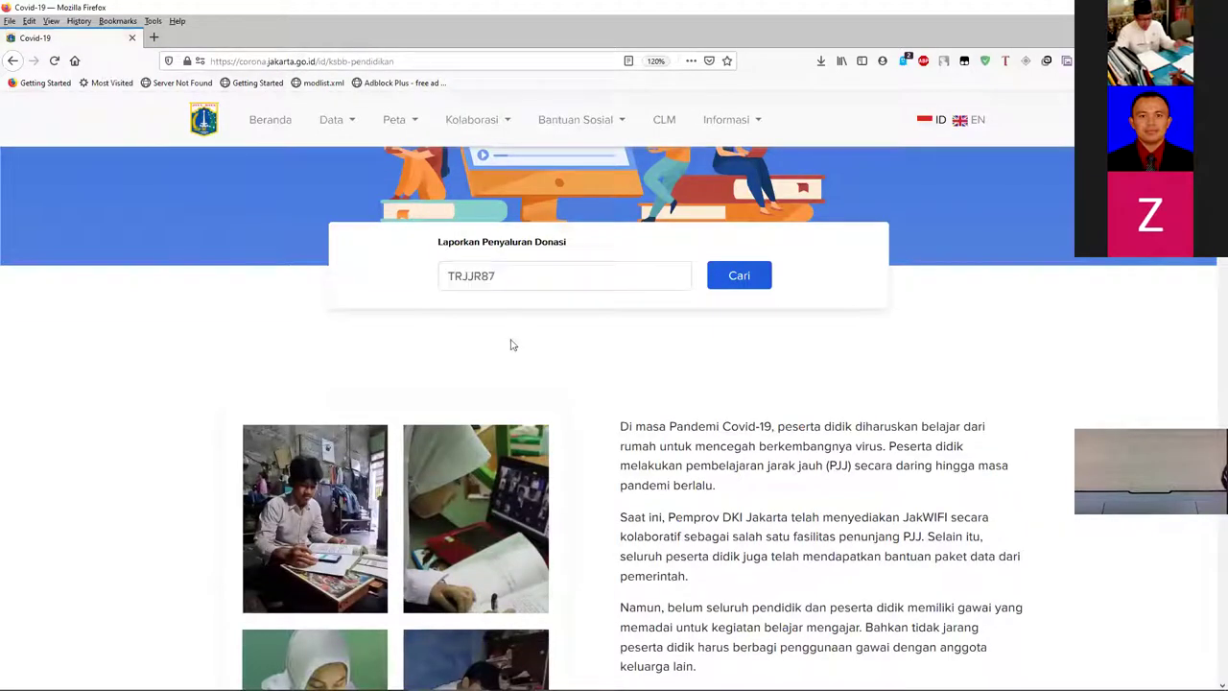
double_click(469, 275)
click(729, 282)
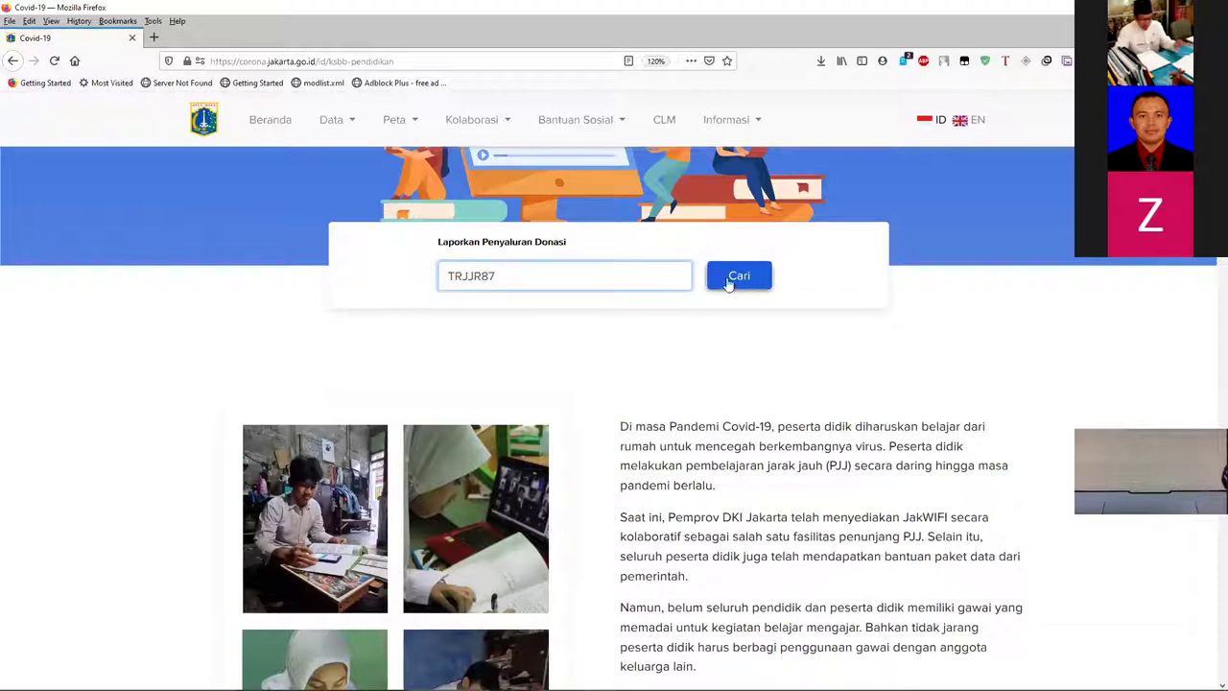
click(729, 282)
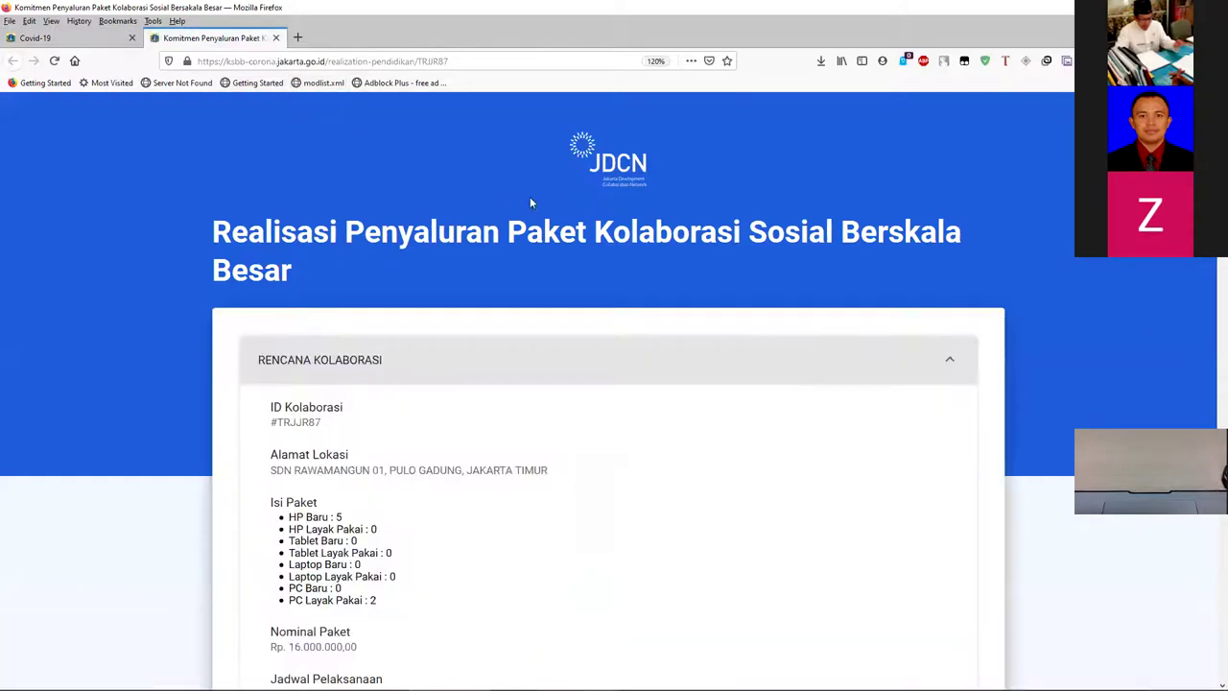
- Scroll TRJJR87's realisation page down to the empty Realisasi Paket Bantuan section
scroll(489, 206, down, 2)
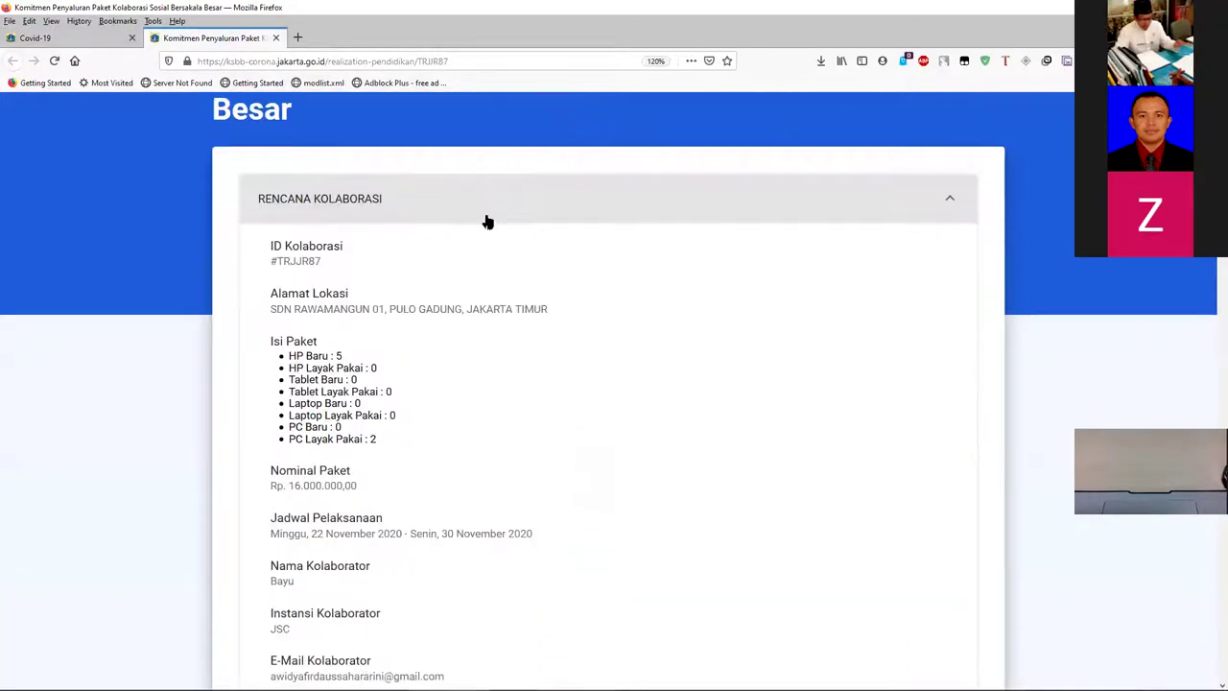
scroll(488, 221, down, 1)
scroll(290, 248, down, 2)
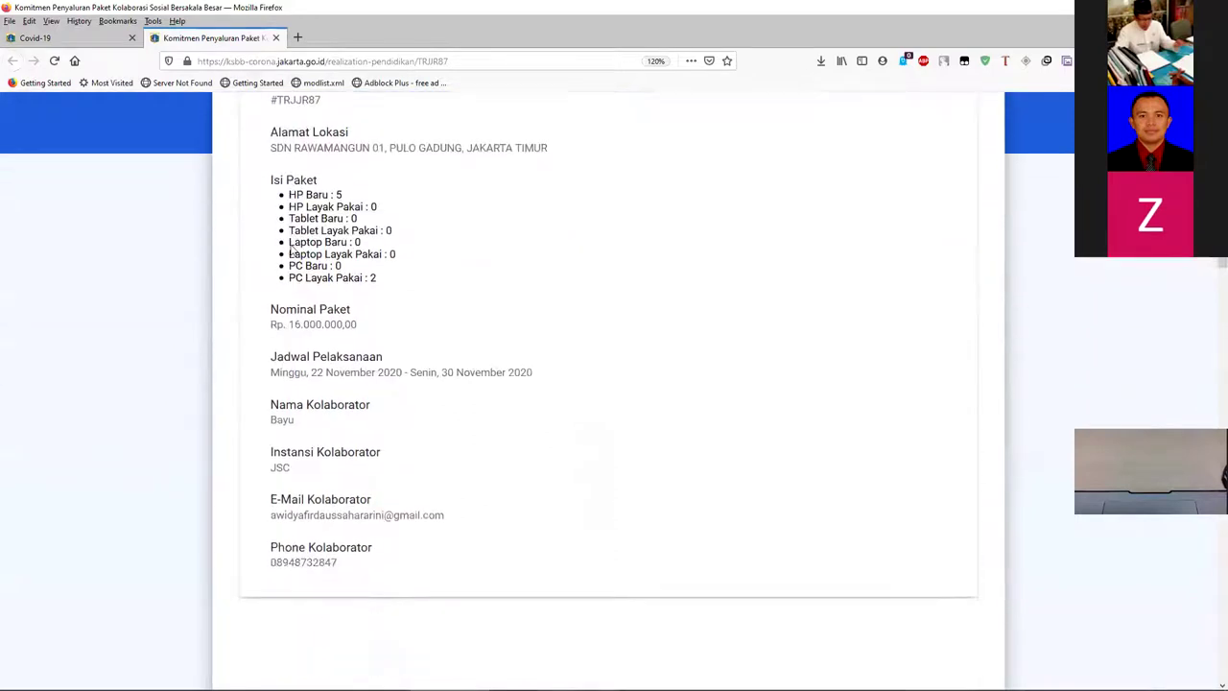
scroll(287, 247, up, 3)
scroll(415, 204, up, 1)
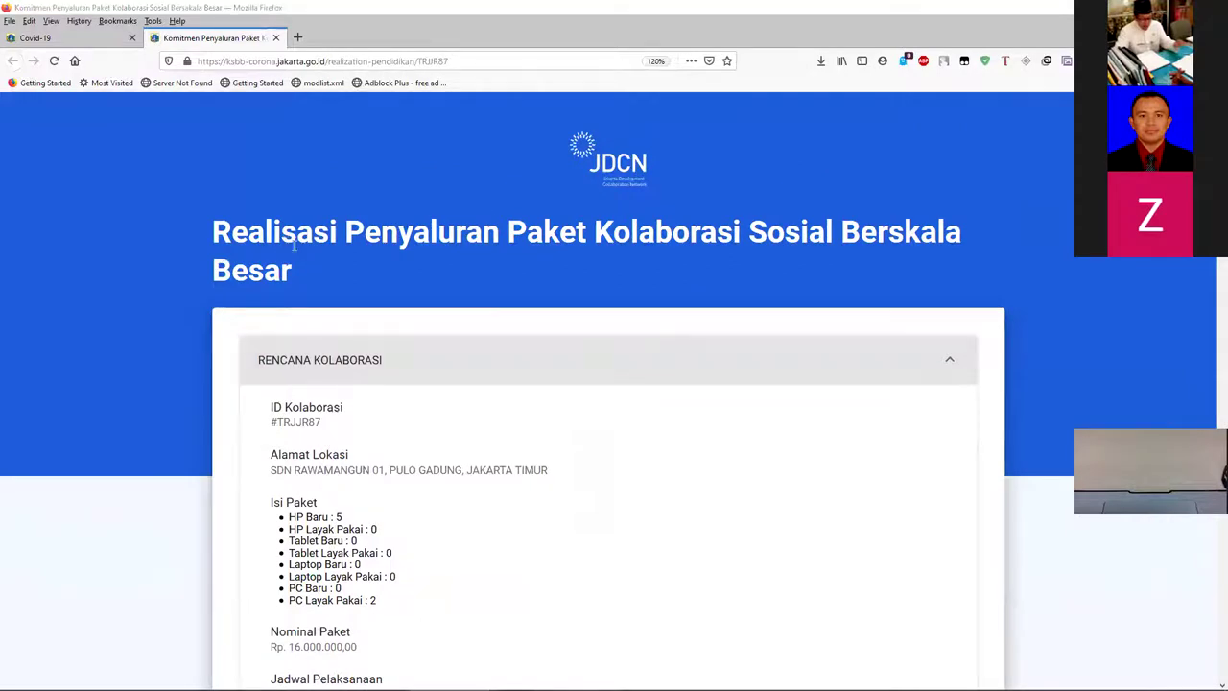
key(alt+Tab)
key(alt+Tab)
scroll(373, 255, down, 4)
scroll(373, 254, up, 4)
scroll(359, 242, up, 4)
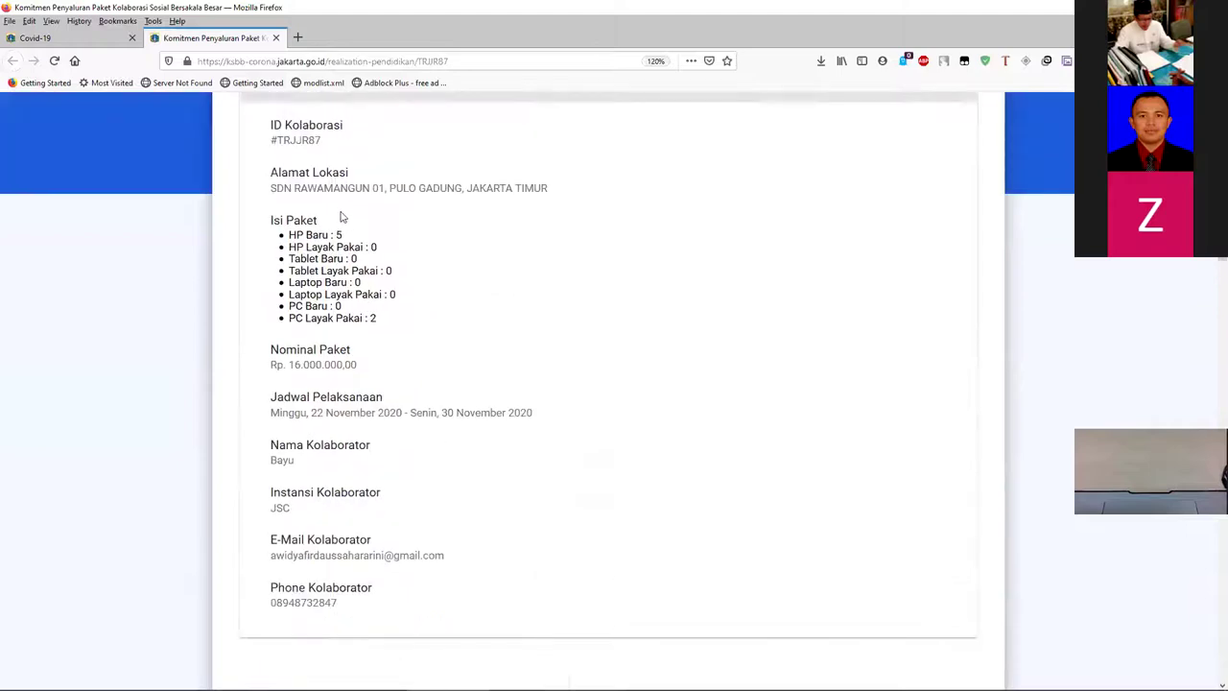
scroll(326, 233, down, 2)
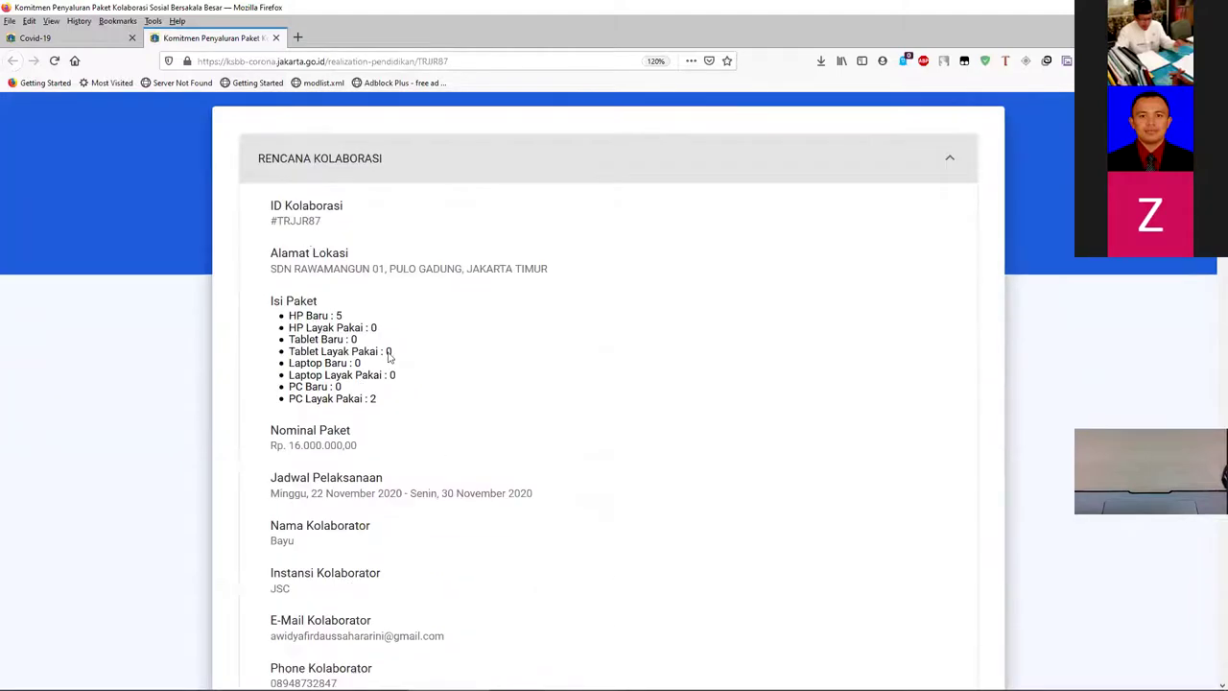
scroll(389, 357, down, 5)
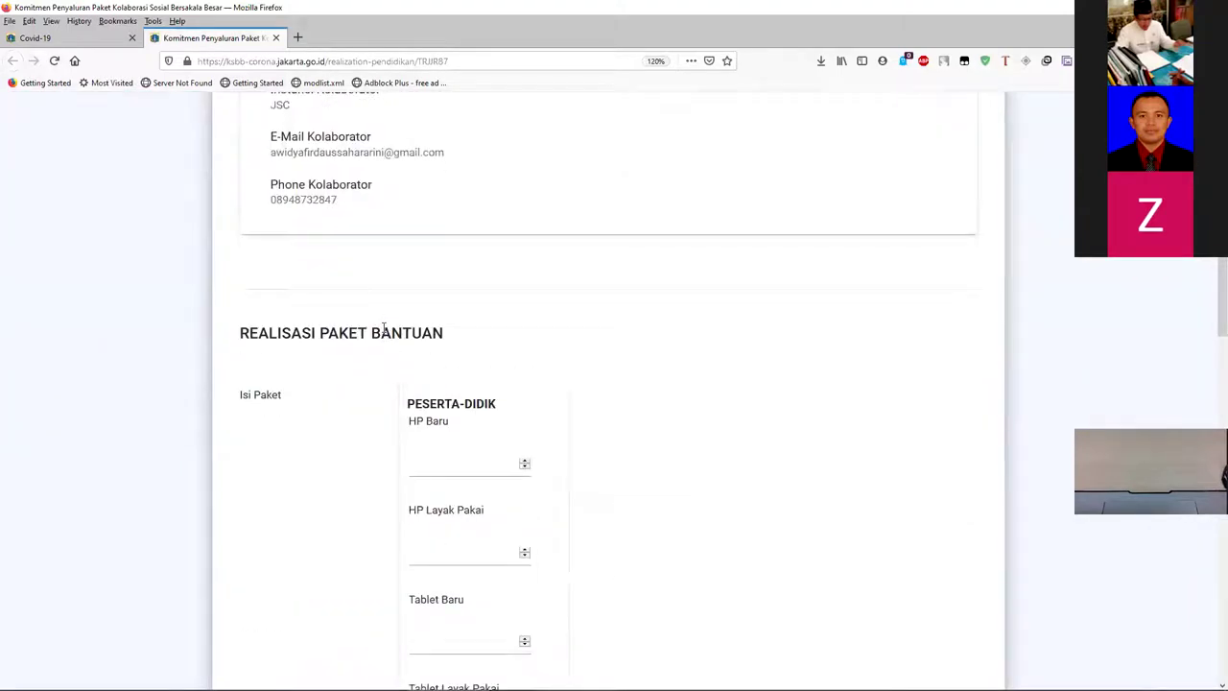
scroll(383, 332, down, 2)
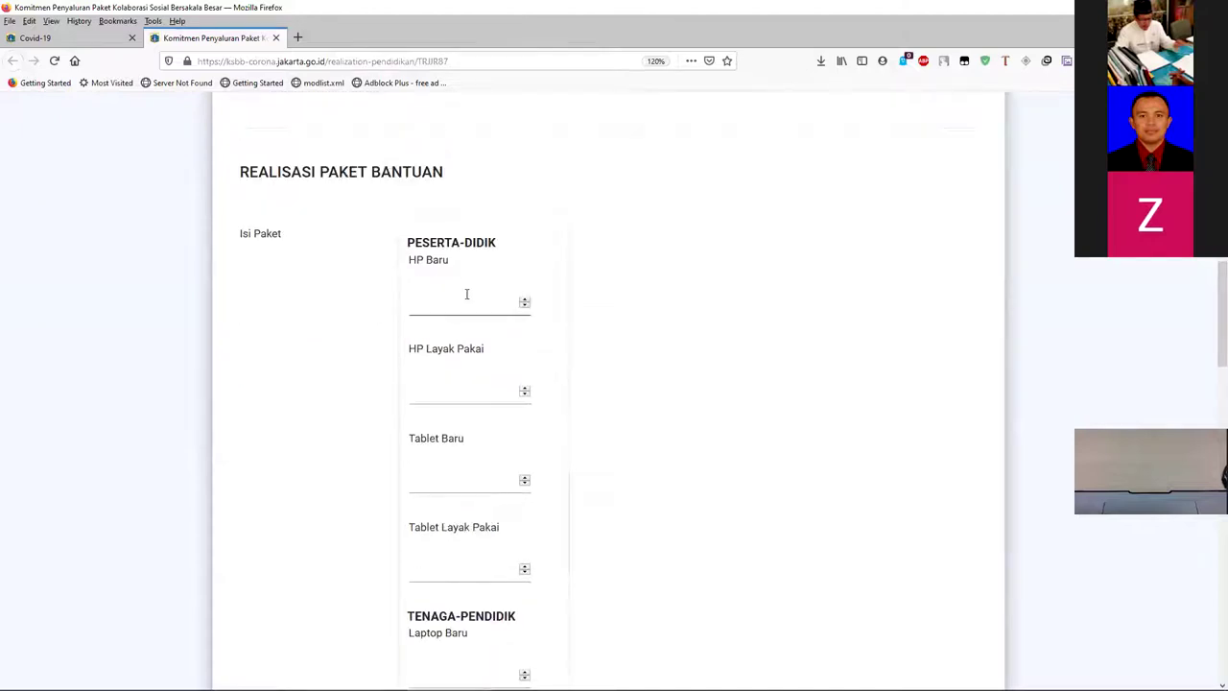
- Enter 5 as the HP Baru realised quantity
click(466, 294)
text(0)
scroll(470, 307, down, 2)
scroll(463, 304, up, 2)
scroll(463, 304, up, 8)
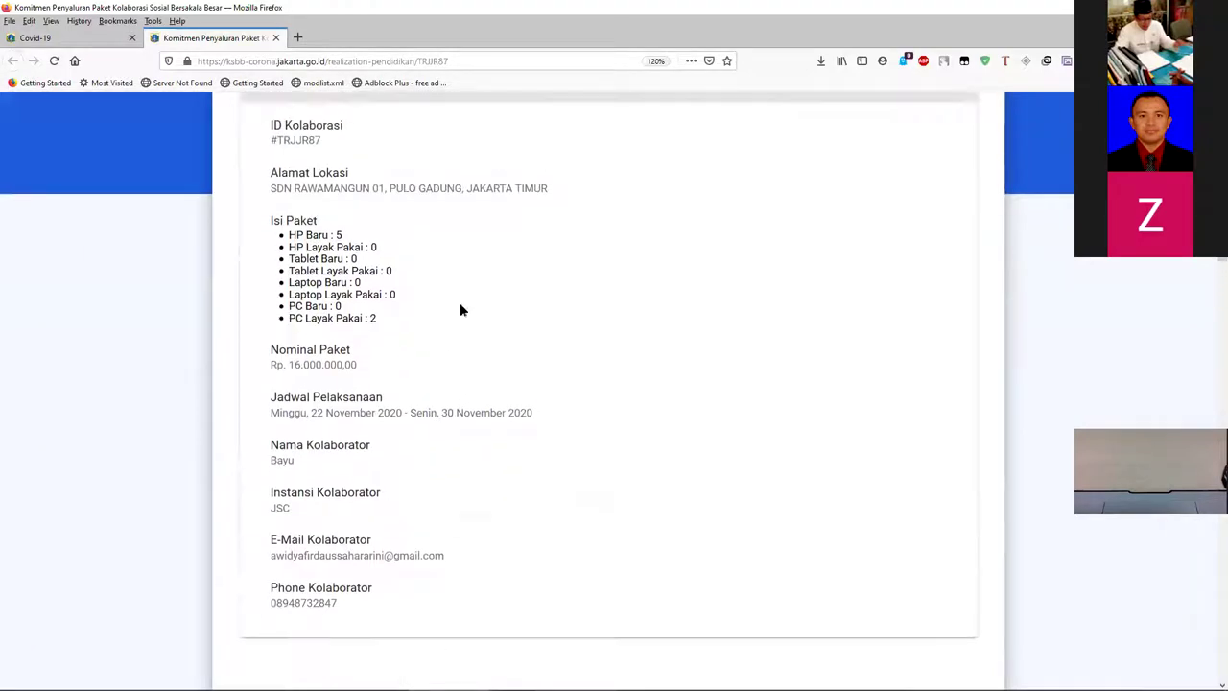
scroll(459, 310, up, 1)
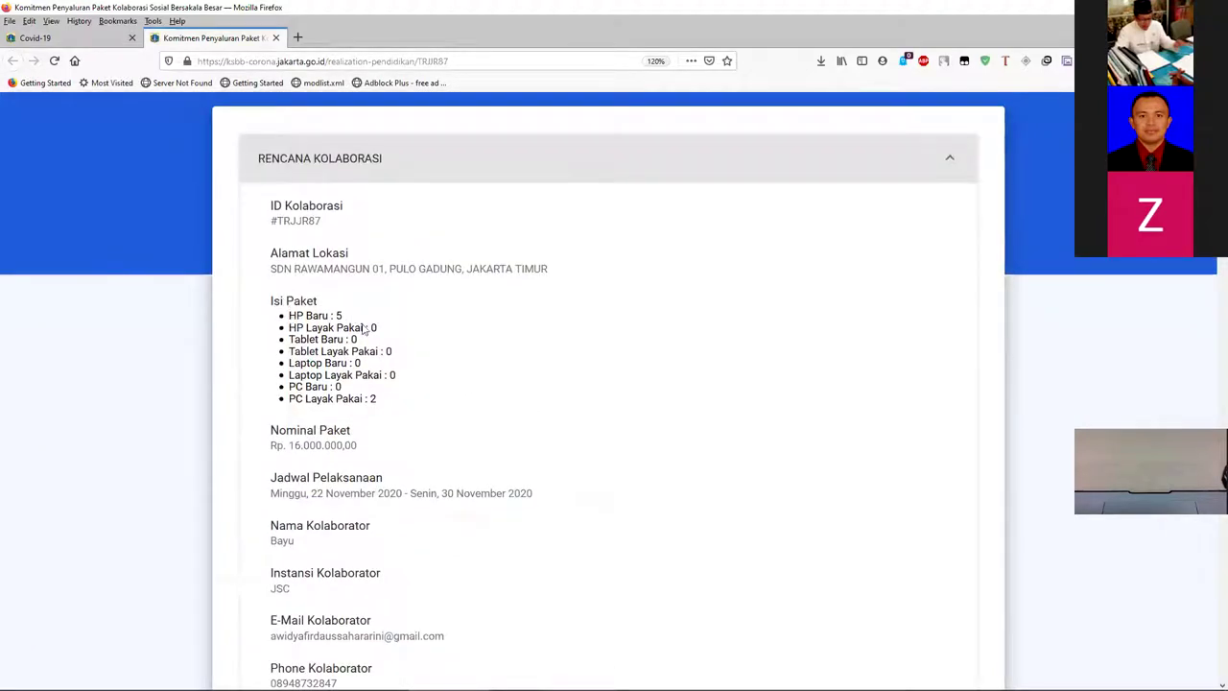
scroll(351, 323, down, 12)
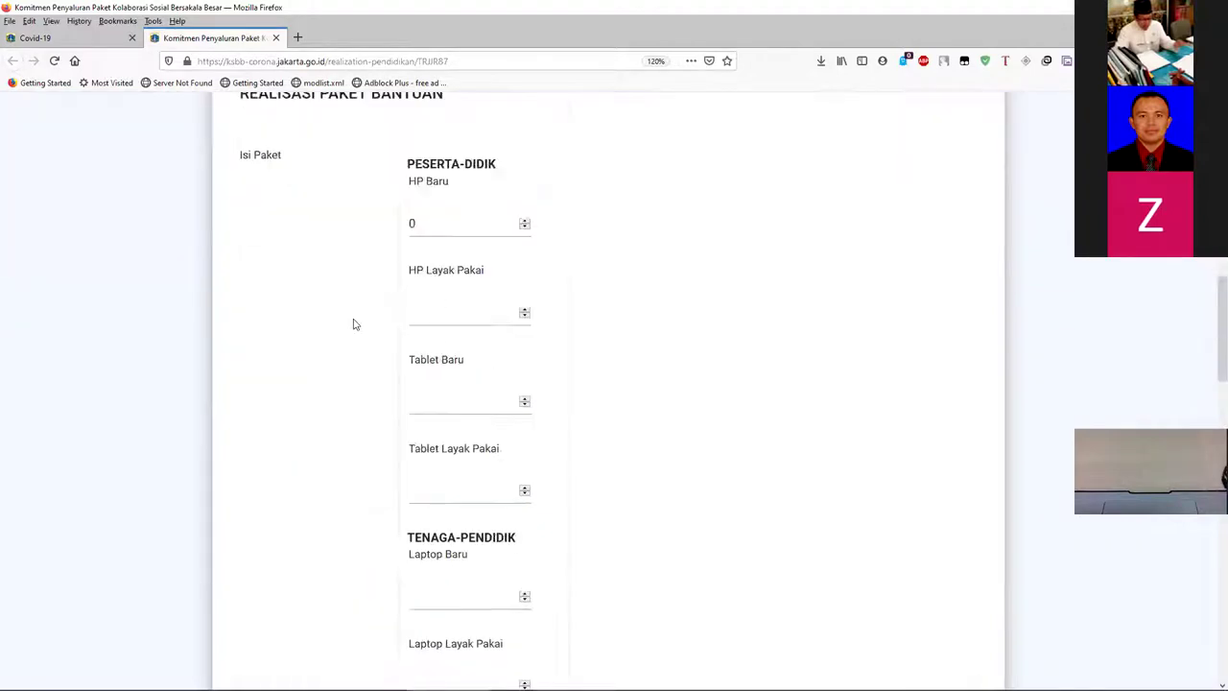
scroll(433, 274, up, 3)
click(424, 223)
text(5)
scroll(432, 305, down, 7)
scroll(450, 321, up, 3)
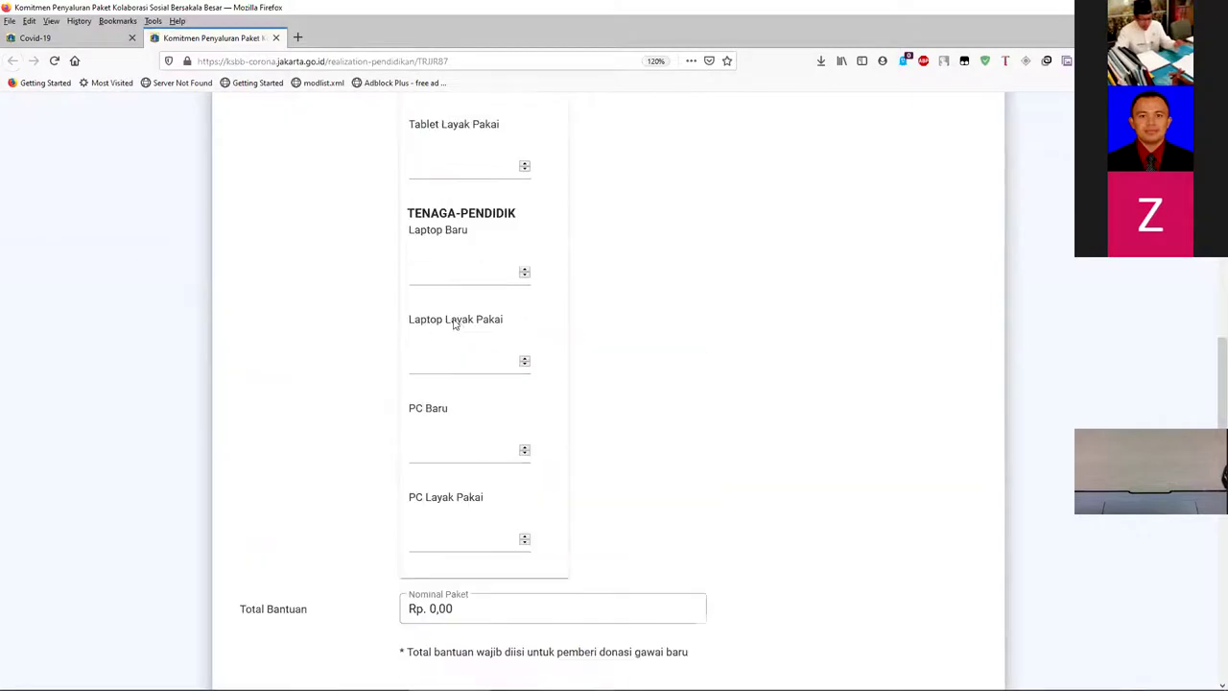
scroll(441, 315, up, 10)
scroll(431, 316, down, 5)
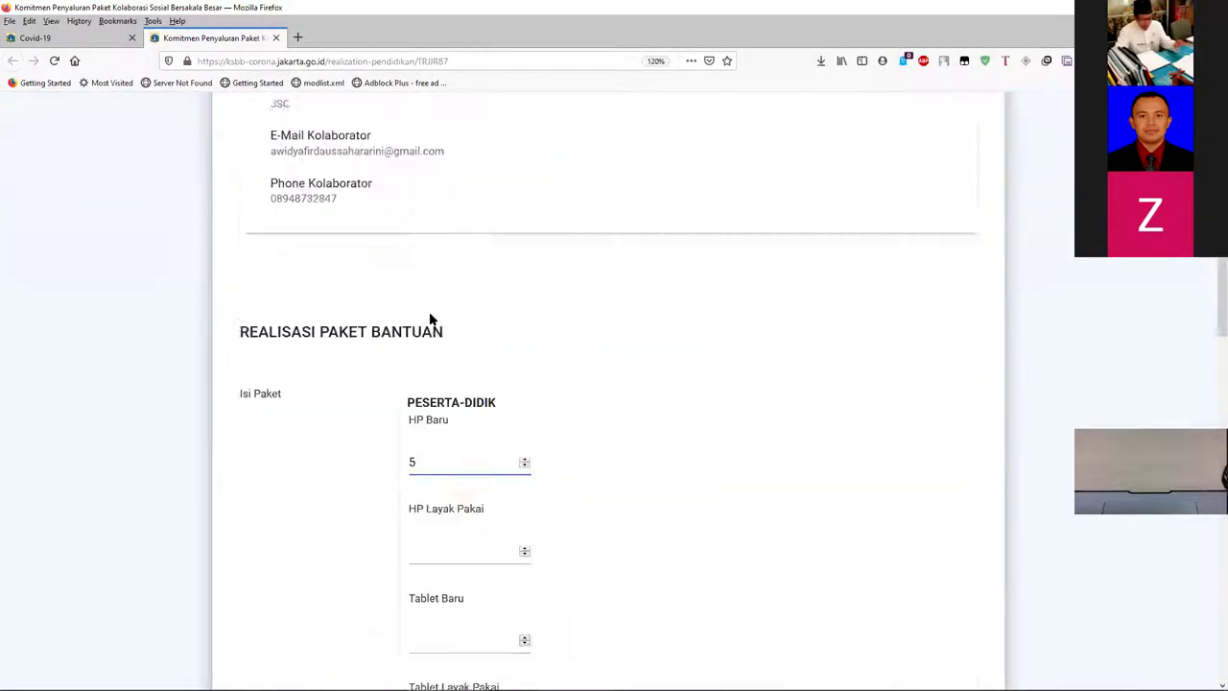
scroll(432, 312, down, 6)
- Enter Laptop Baru 1 and PC Layak Pakai 3
click(445, 278)
text(1)
click(471, 545)
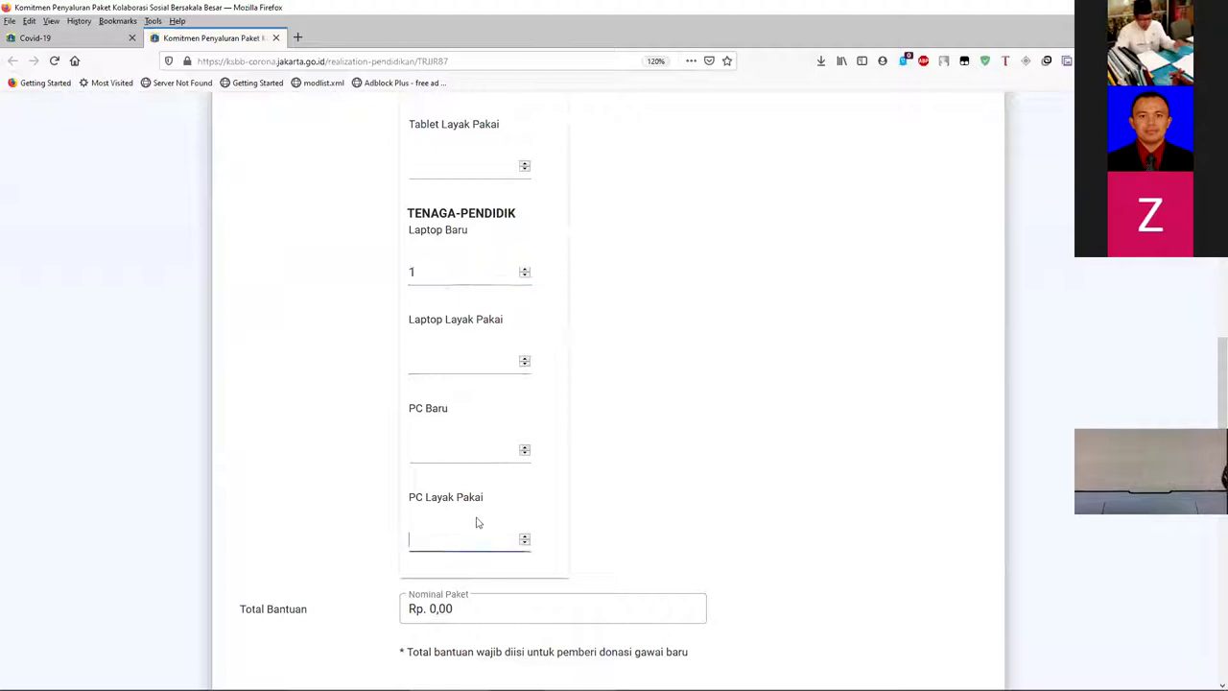
scroll(484, 476, up, 3)
scroll(482, 470, down, 6)
click(479, 459)
text(12)
key(Left)
key(BackSpace)
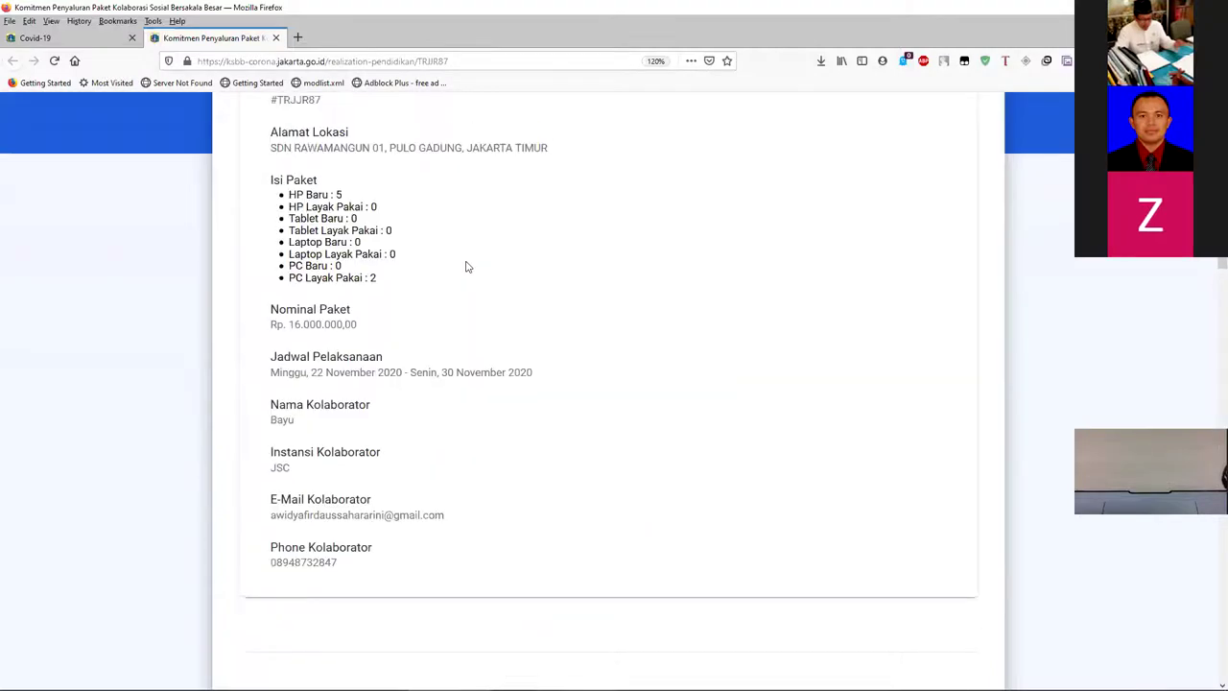
scroll(389, 364, up, 3)
scroll(293, 288, down, 2)
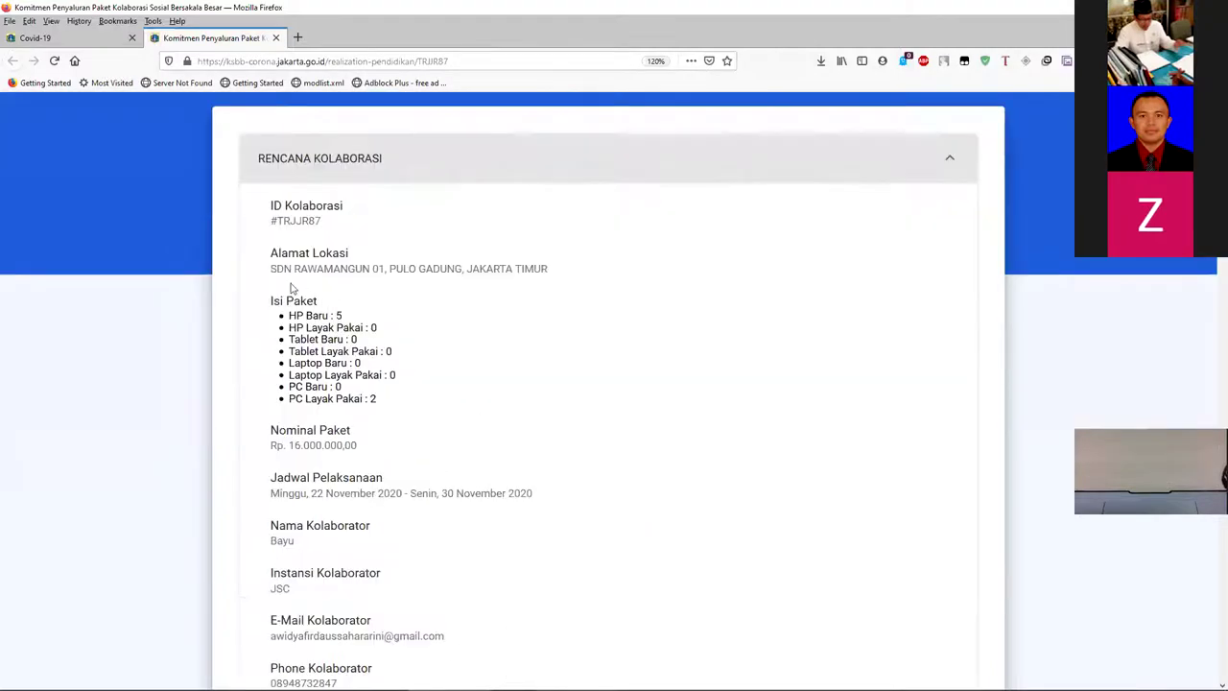
scroll(243, 349, down, 8)
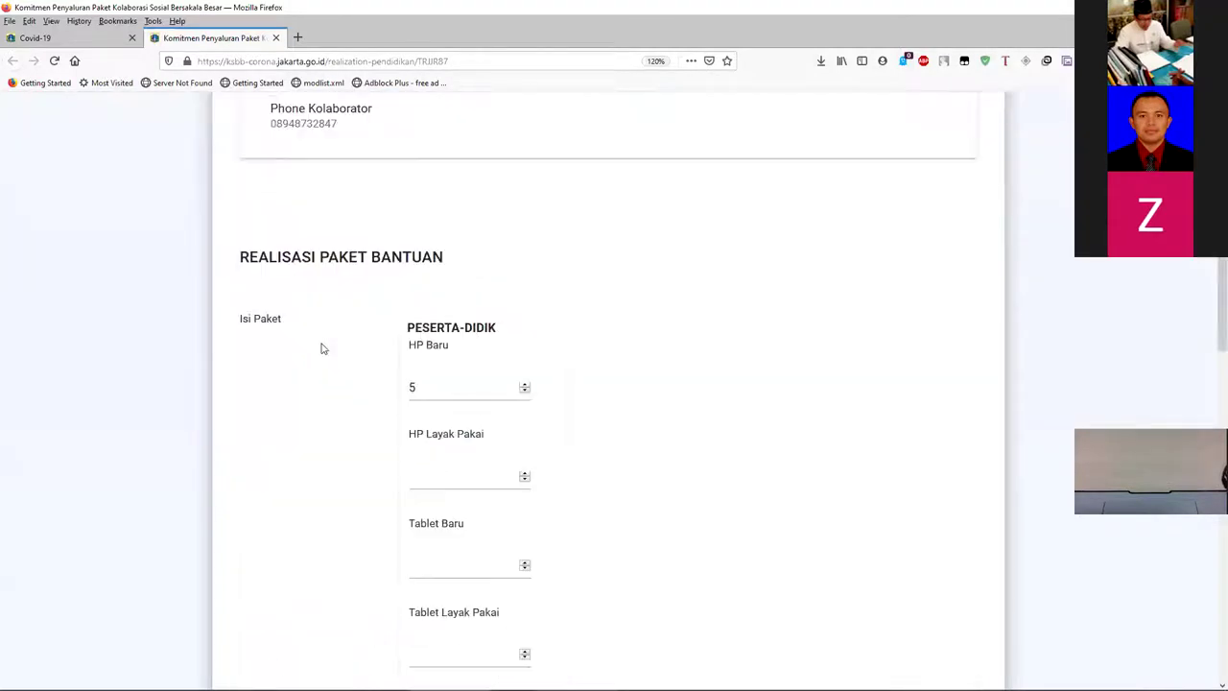
- Fill HP Layak Pakai, Tablet Baru, Laptop Layak Pakai and PC Baru with 0, Tablet Layak Pakai 1
click(435, 232)
text(0)
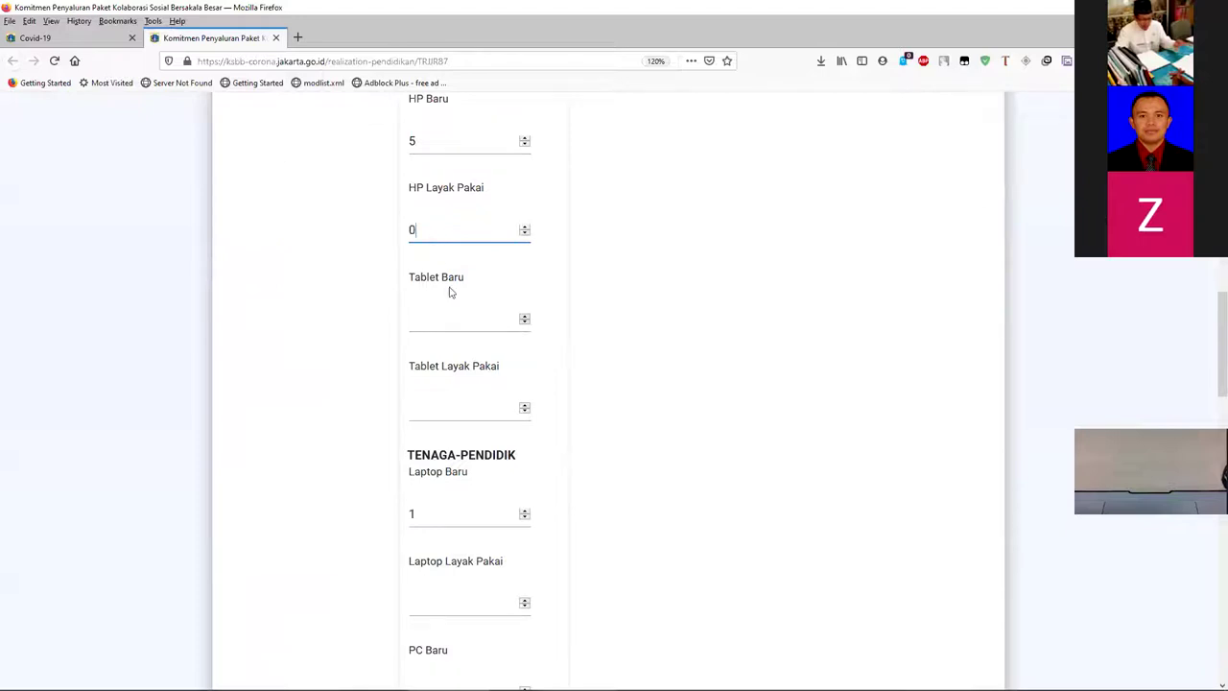
click(447, 324)
text(0)
click(437, 412)
text(0)
key(BackSpace)
text(1)
scroll(561, 403, down, 3)
click(446, 277)
text(0)
click(435, 366)
text(0)
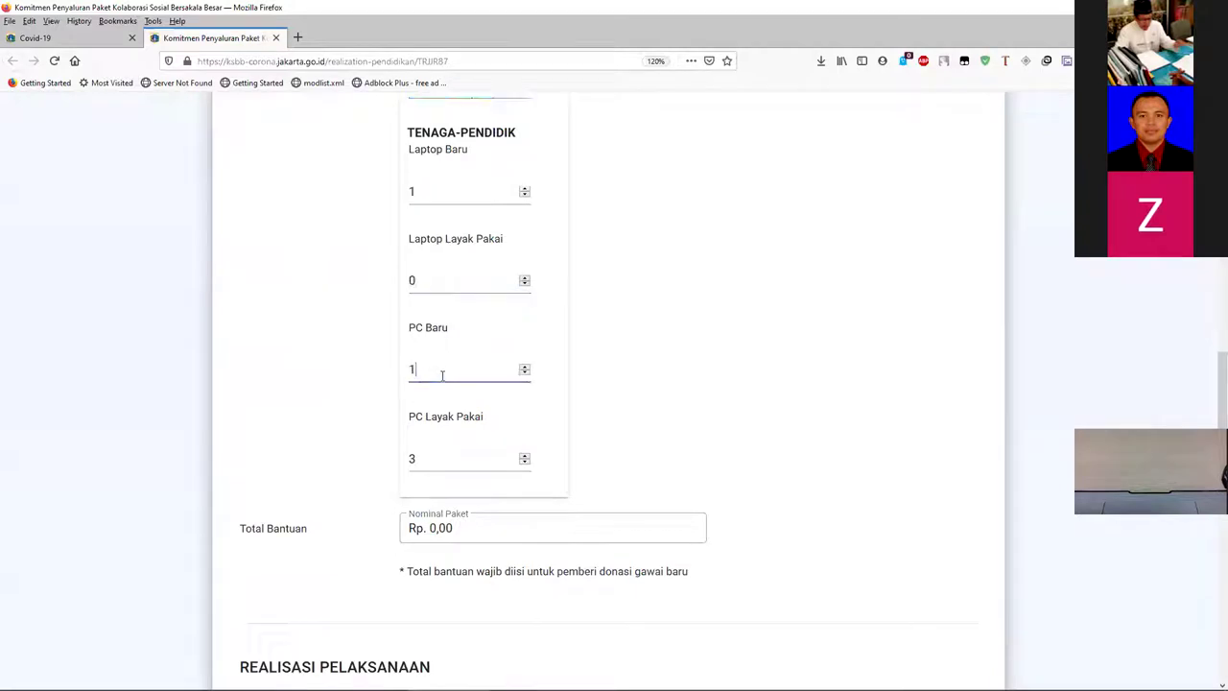
- Set the total aid to Rp. 18.000.000,00 and the start date to November 22
click(467, 526)
text(18)
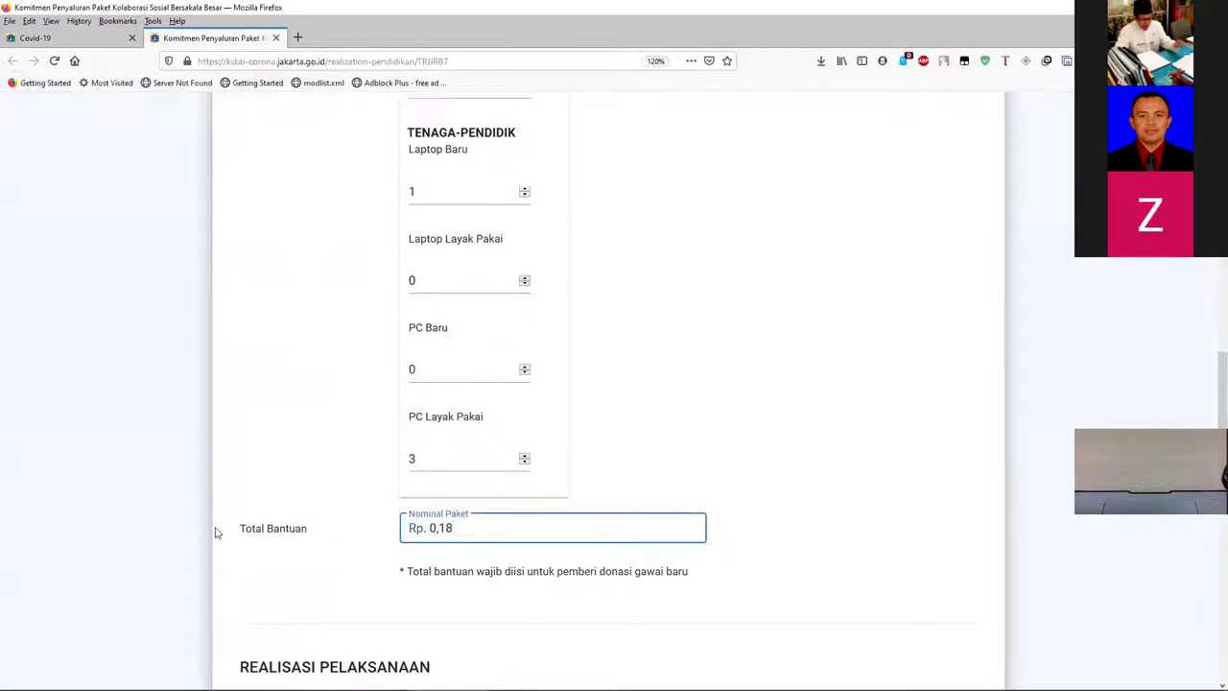
text(000000000.00)
key(Tab)
scroll(483, 416, down, 5)
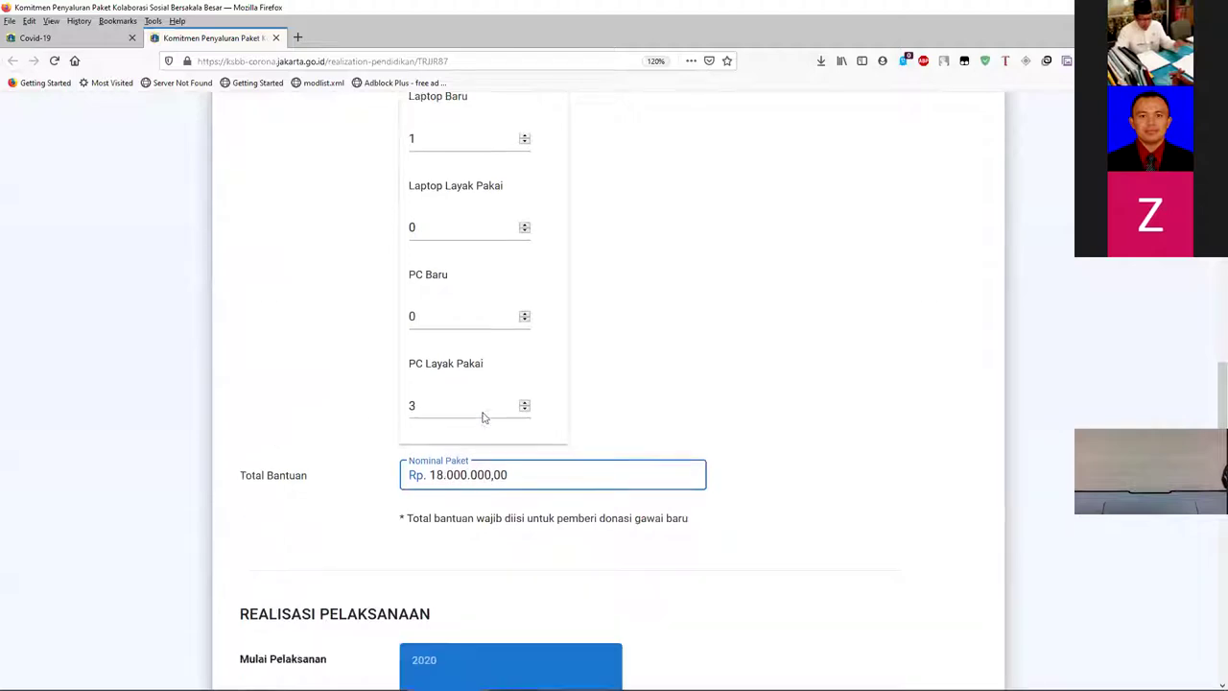
click(424, 357)
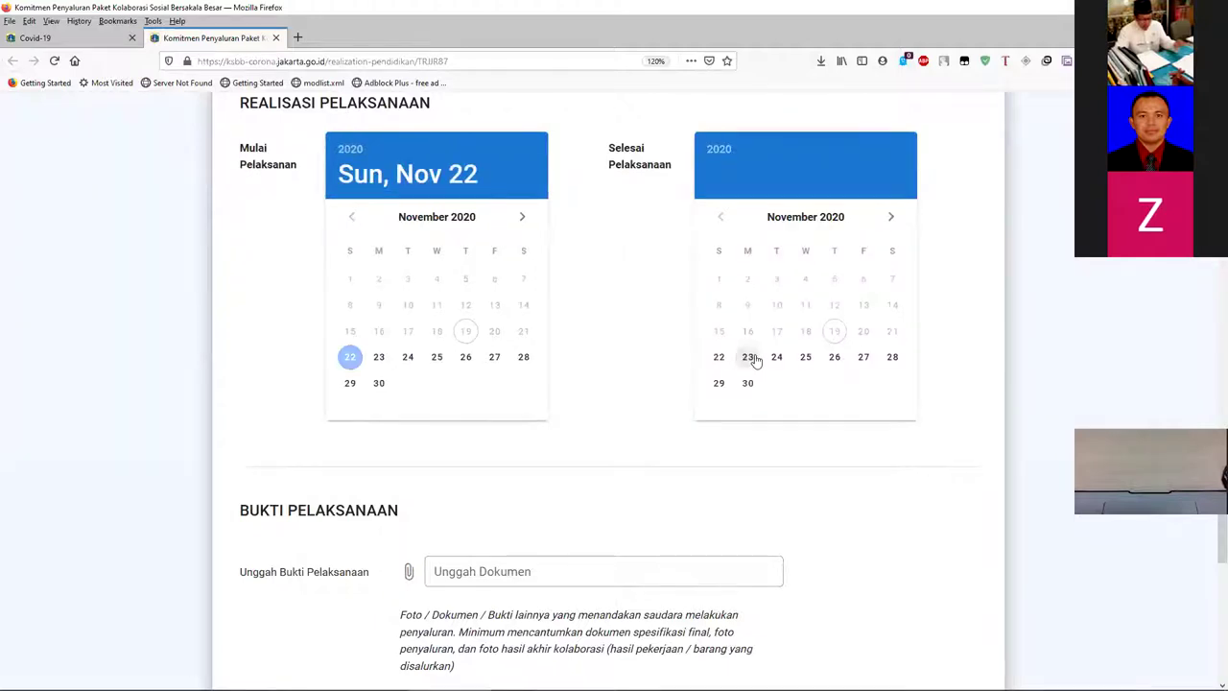
- Pick 23 November 2020 as the Selesai Pelaksanaan date
click(748, 356)
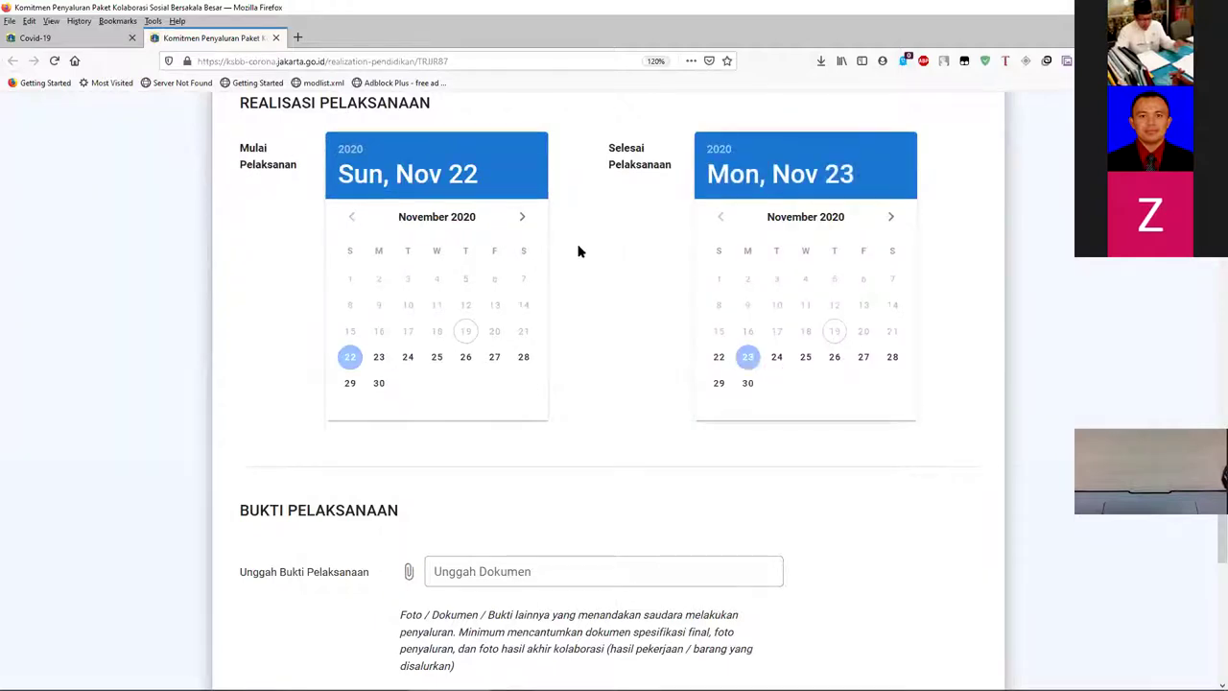
scroll(575, 257, down, 5)
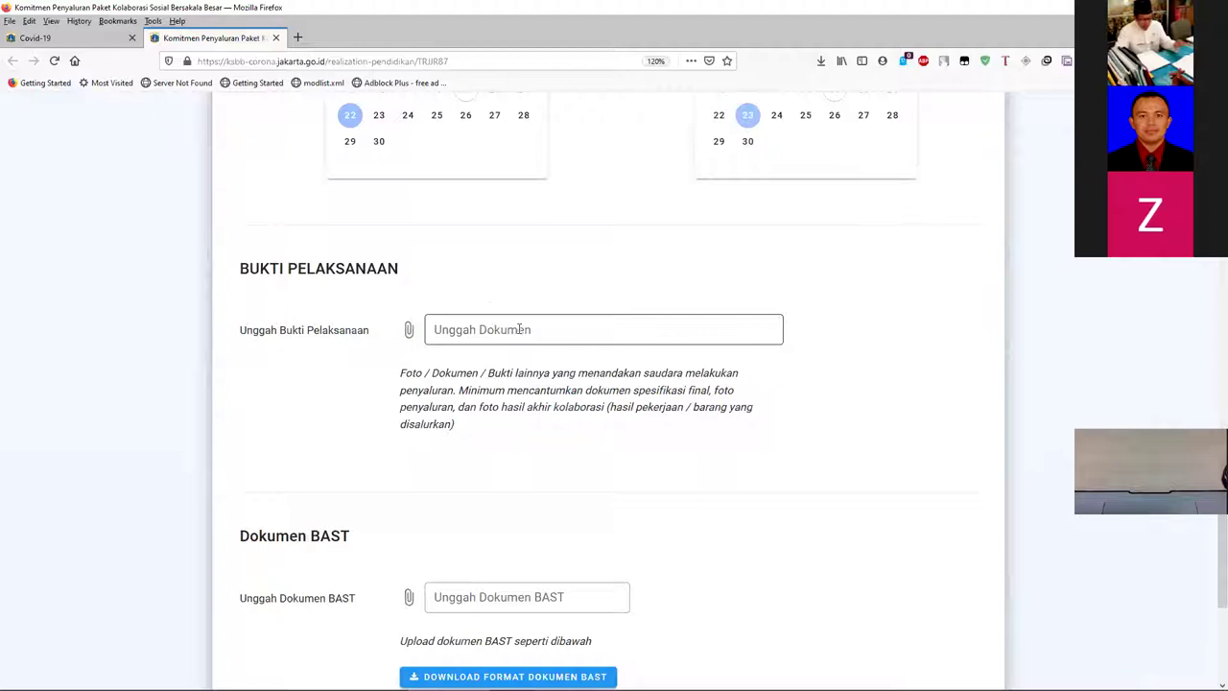
scroll(518, 329, down, 2)
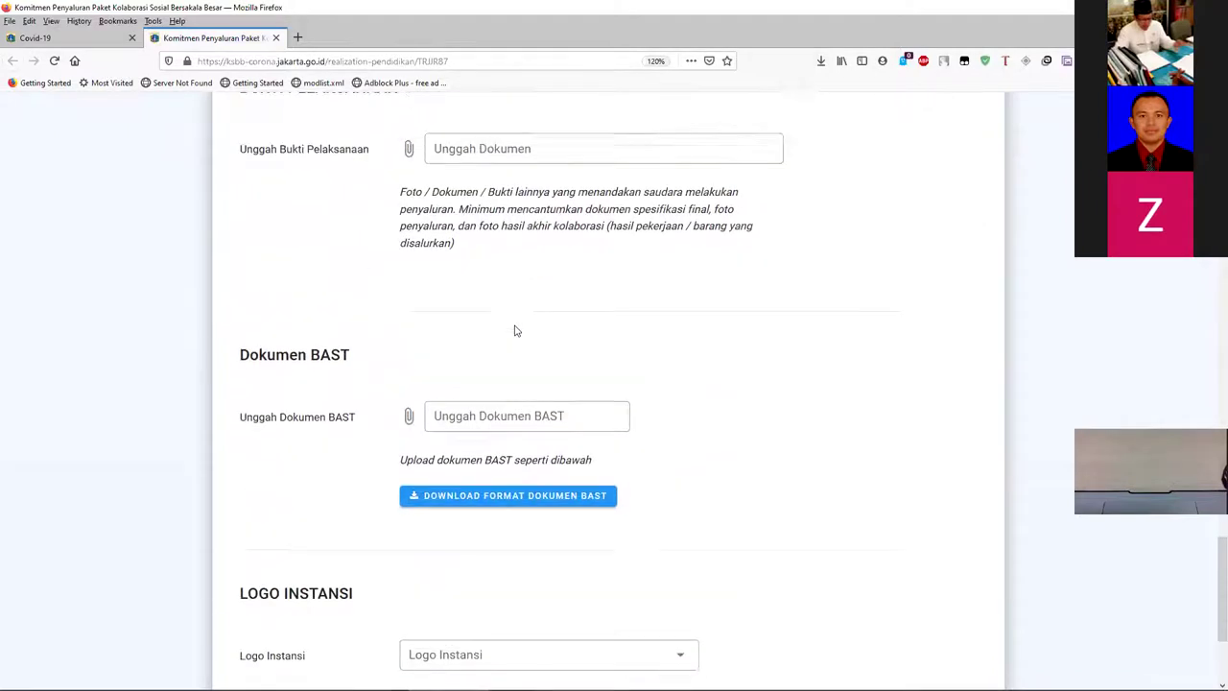
scroll(448, 254, up, 1)
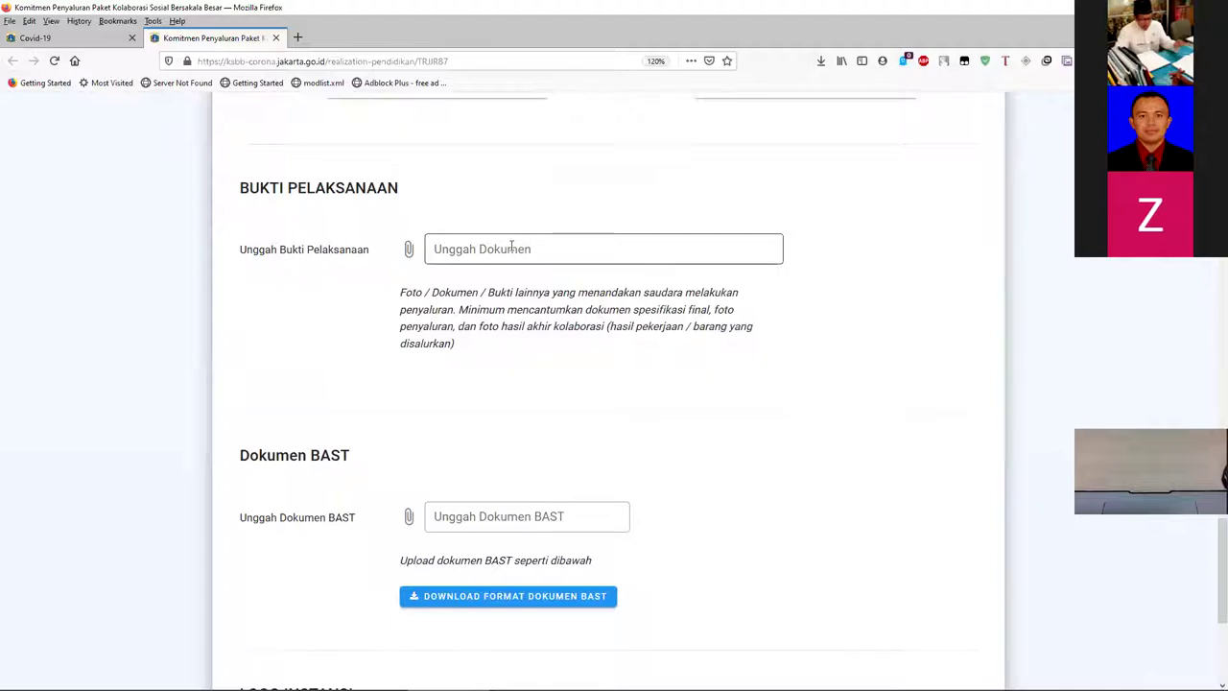
scroll(511, 248, down, 3)
scroll(338, 293, down, 2)
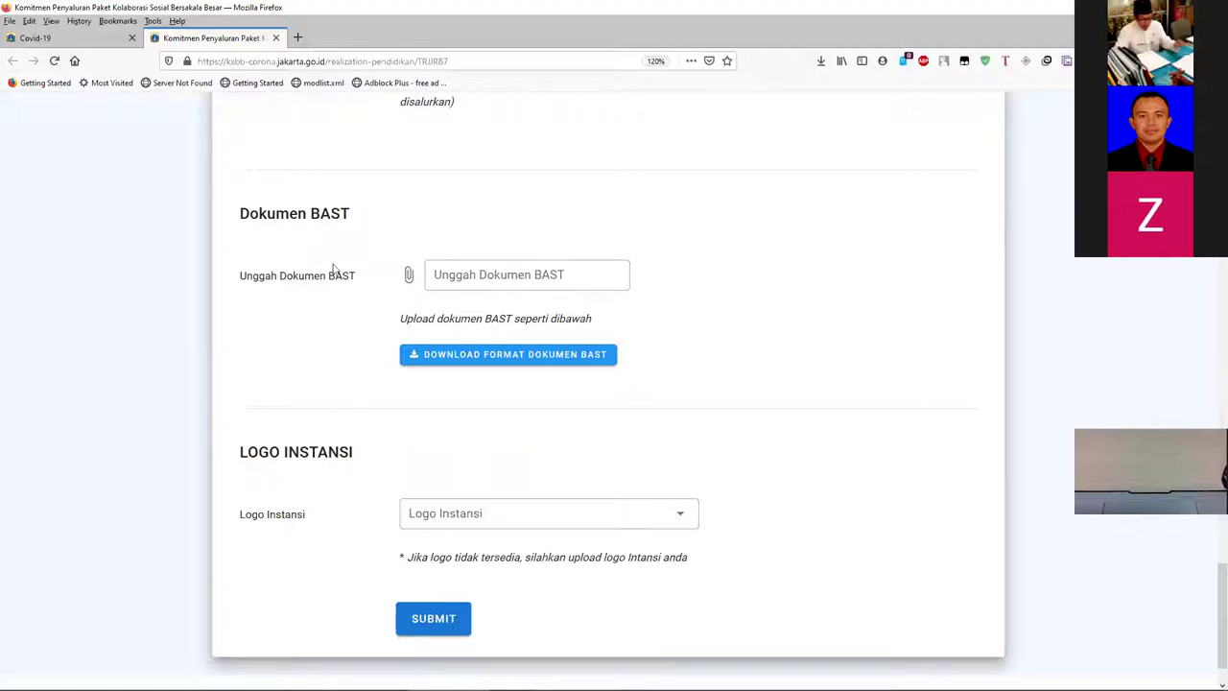
- Upload document_bast.docx into the Unggah Dokumen BAST field
click(484, 271)
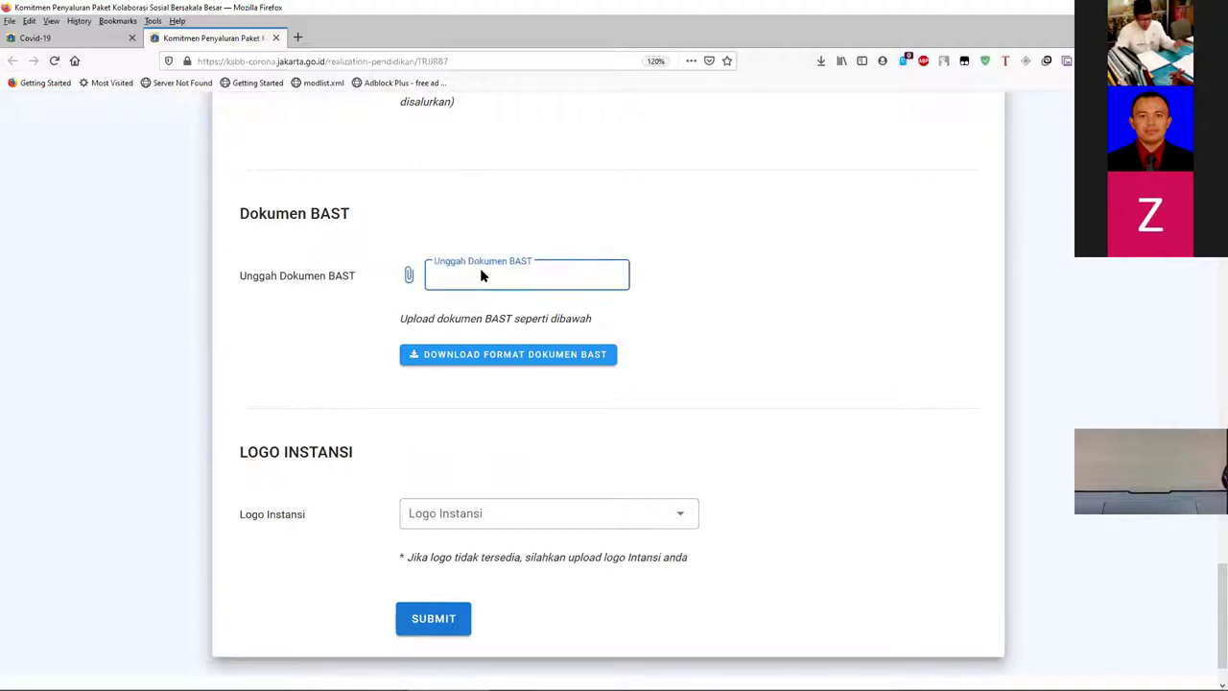
scroll(360, 221, down, 10)
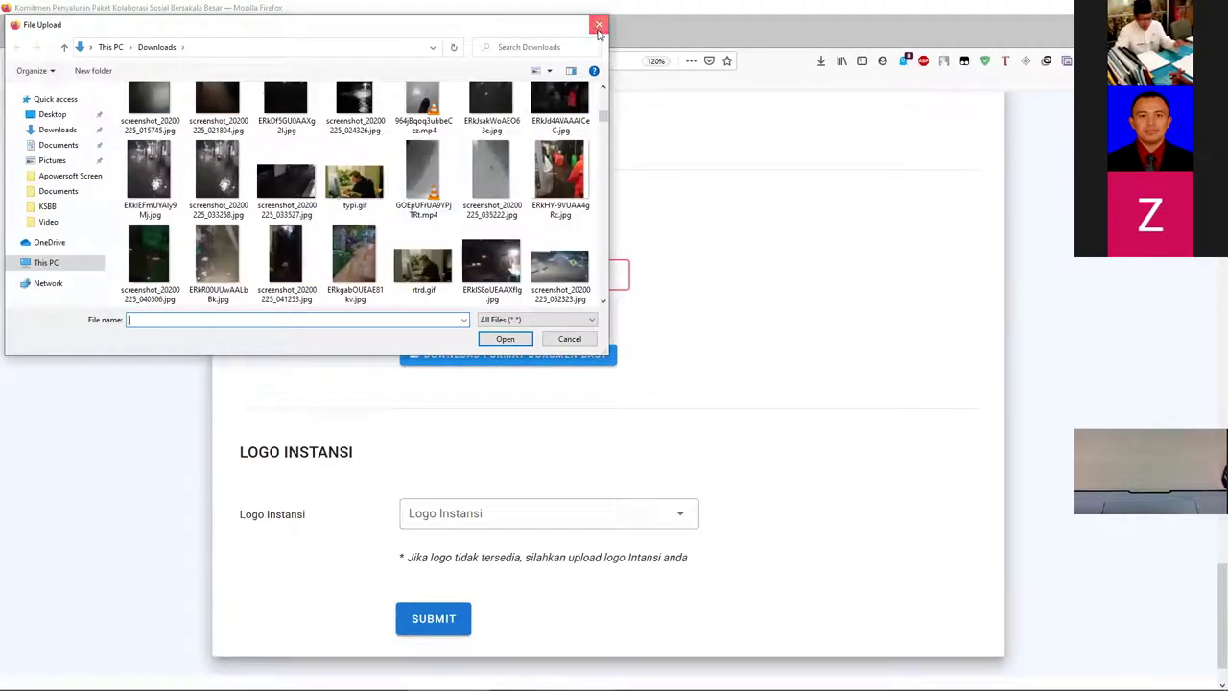
scroll(598, 170, down, 1)
scroll(599, 170, down, 15)
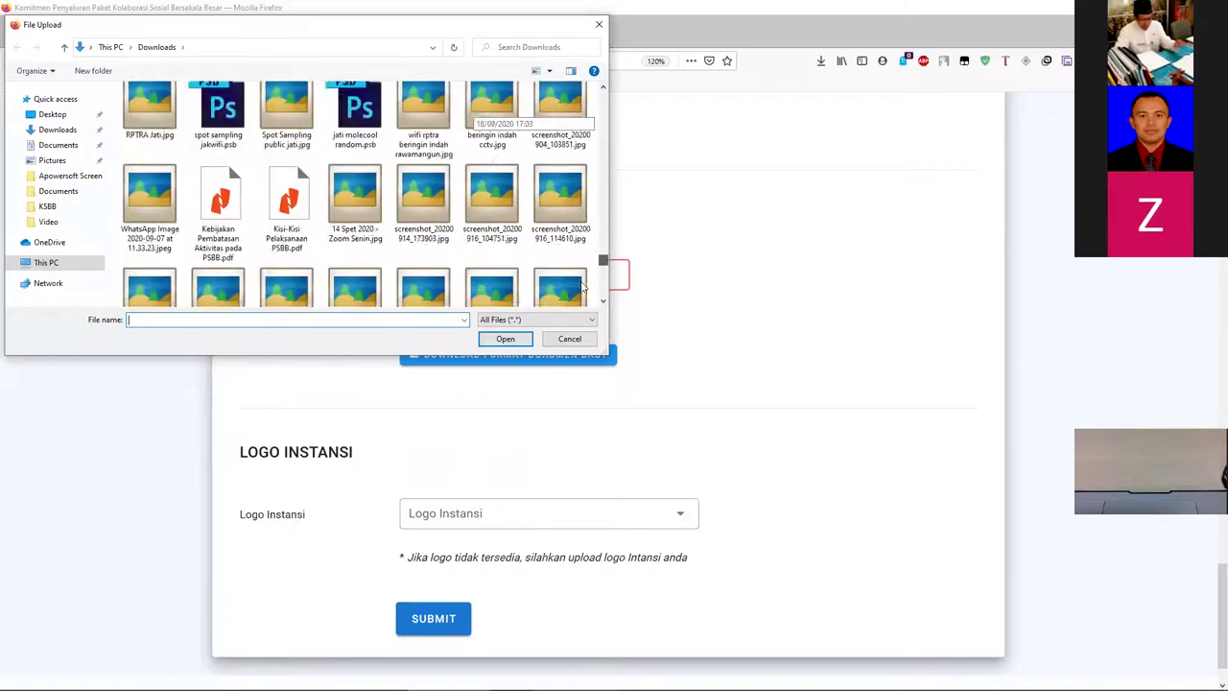
scroll(464, 245, down, 2)
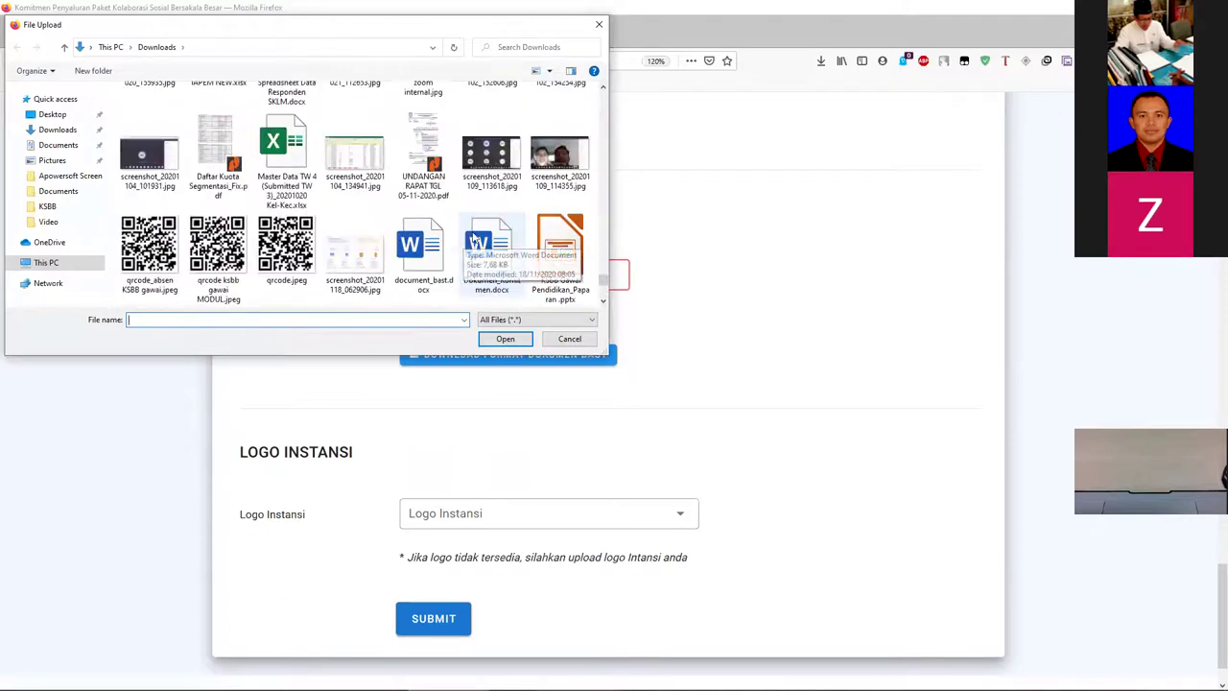
click(443, 266)
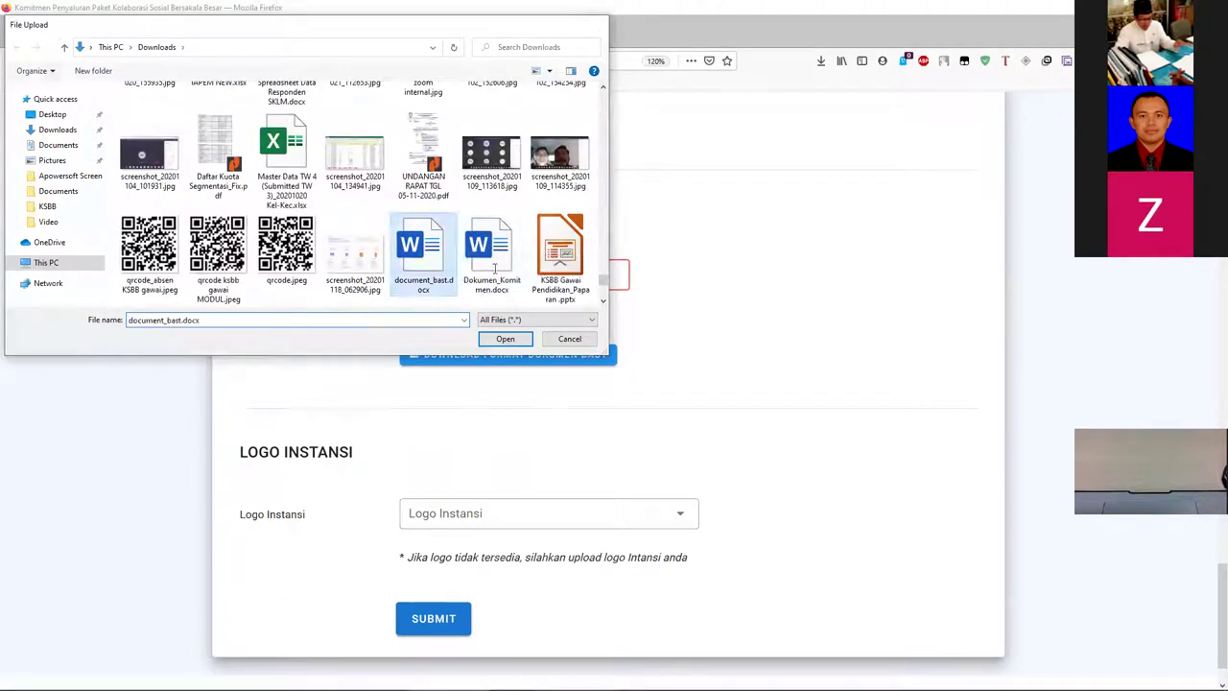
key(Return)
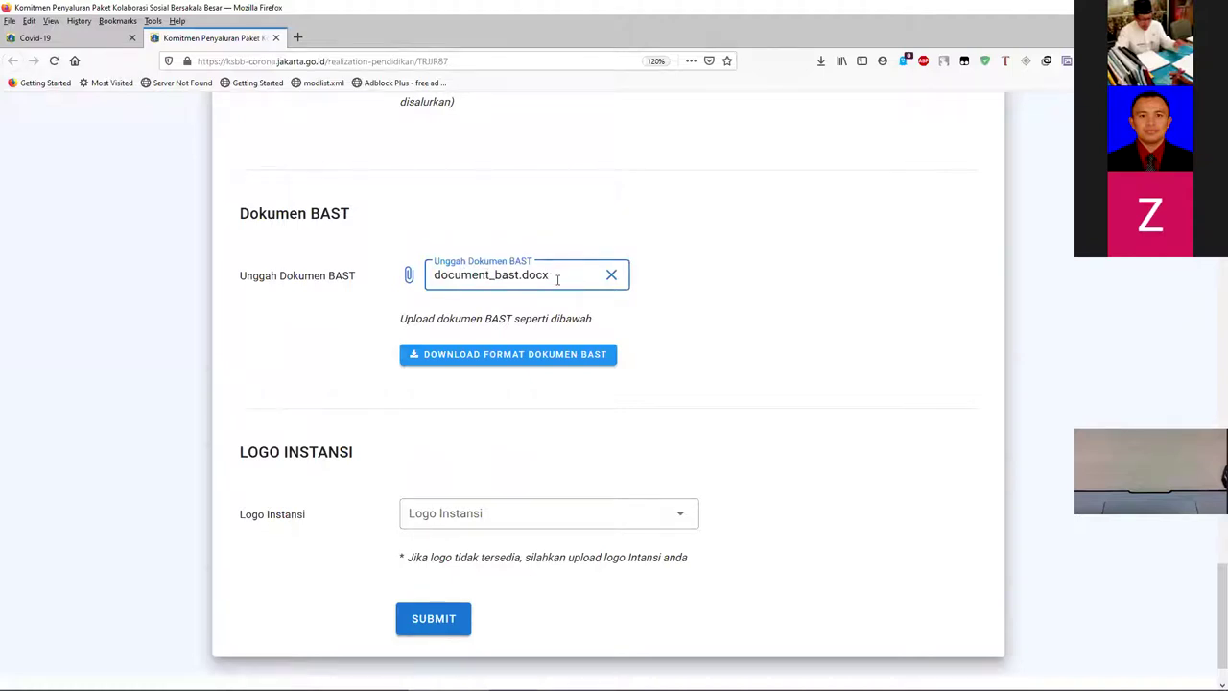
scroll(565, 297, down, 1)
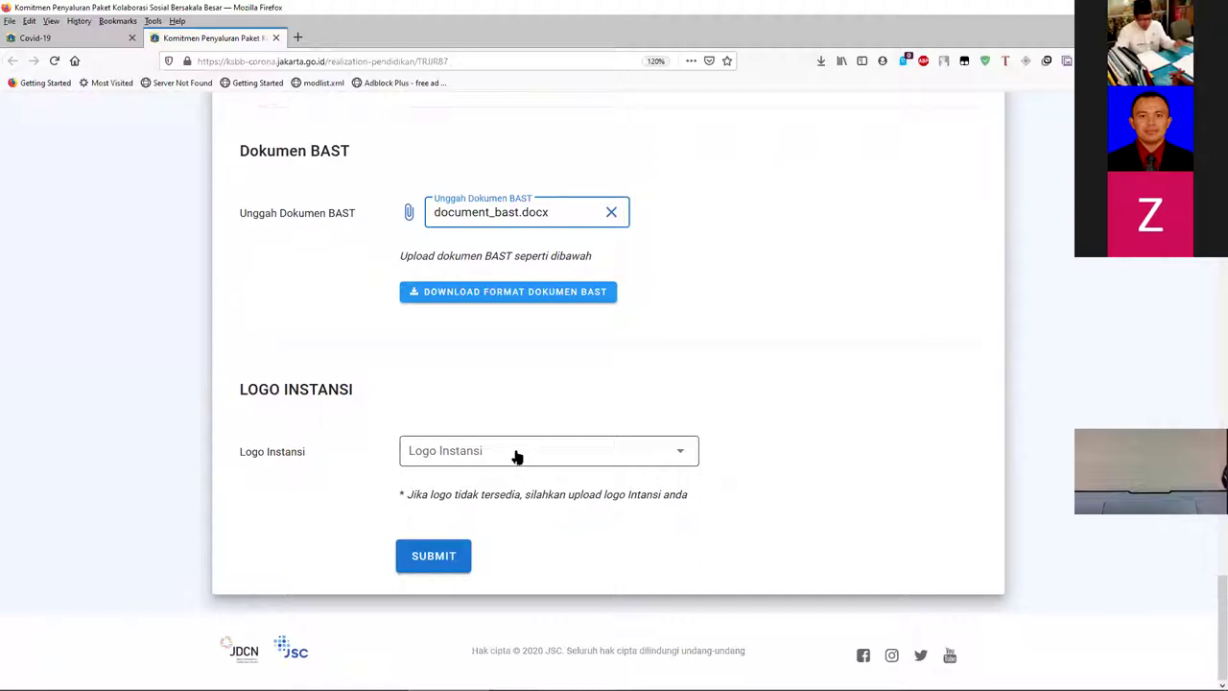
- Choose Pilih Unggah Logo in the Logo Instansi dropdown to reveal Nama Instansi and Unggah Logo
click(515, 455)
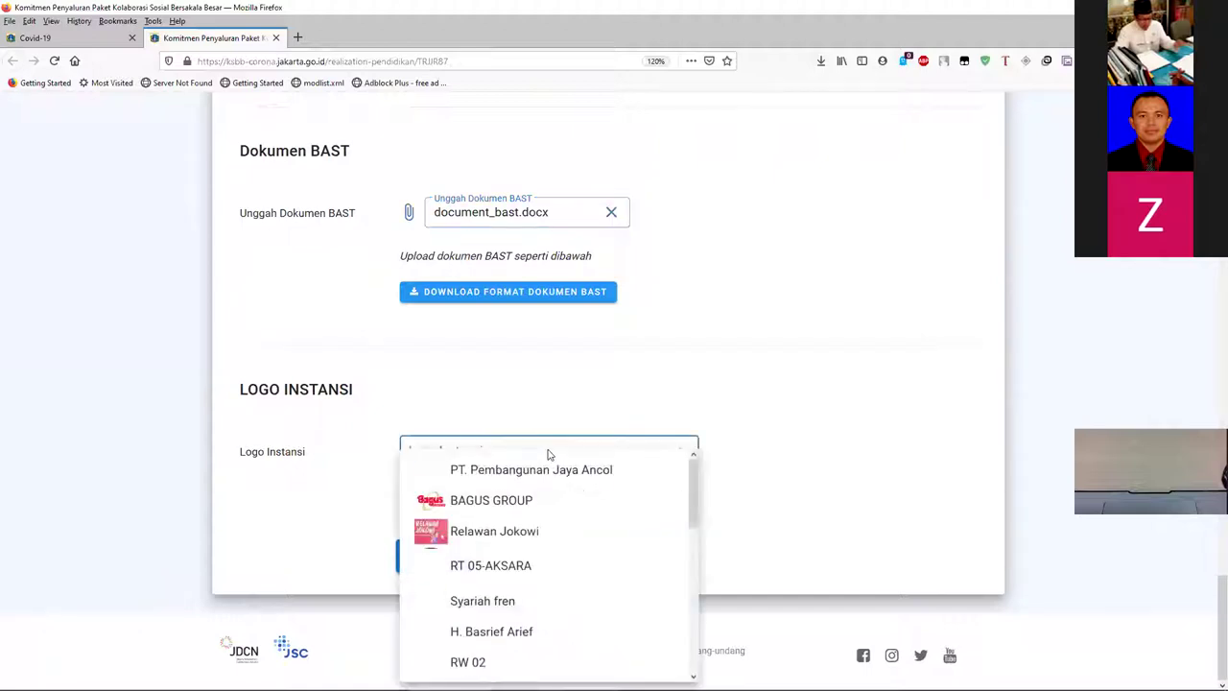
scroll(552, 476, down, 5)
scroll(546, 484, down, 20)
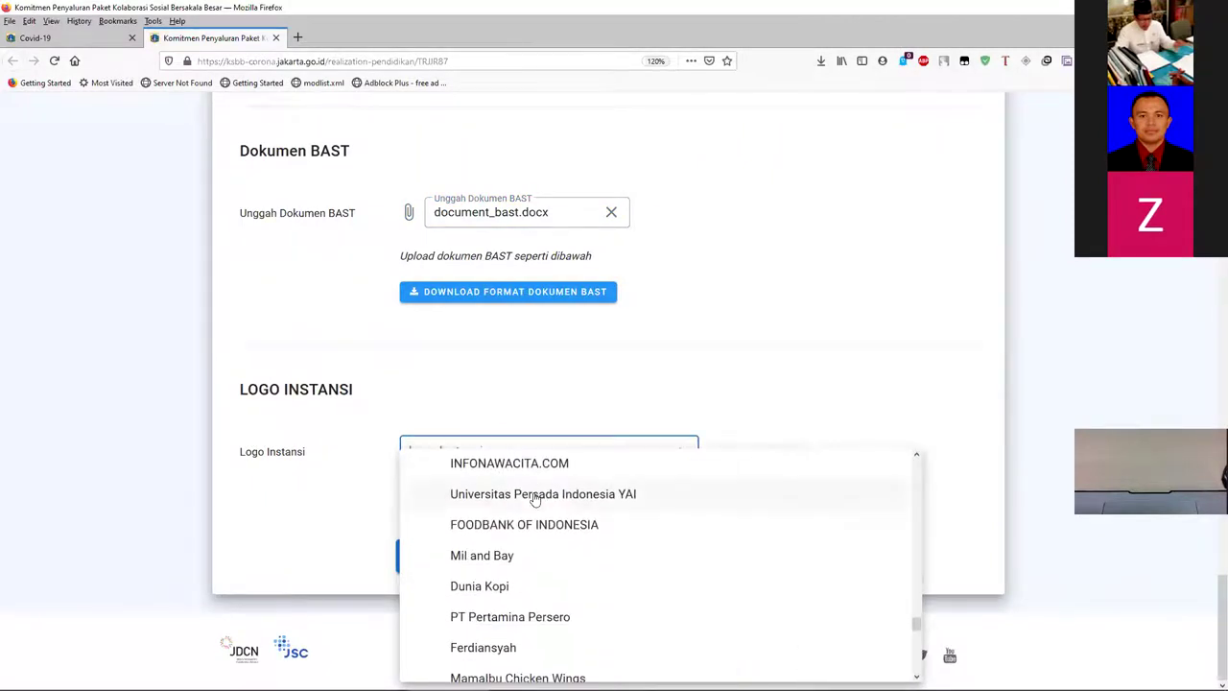
scroll(534, 498, up, 5)
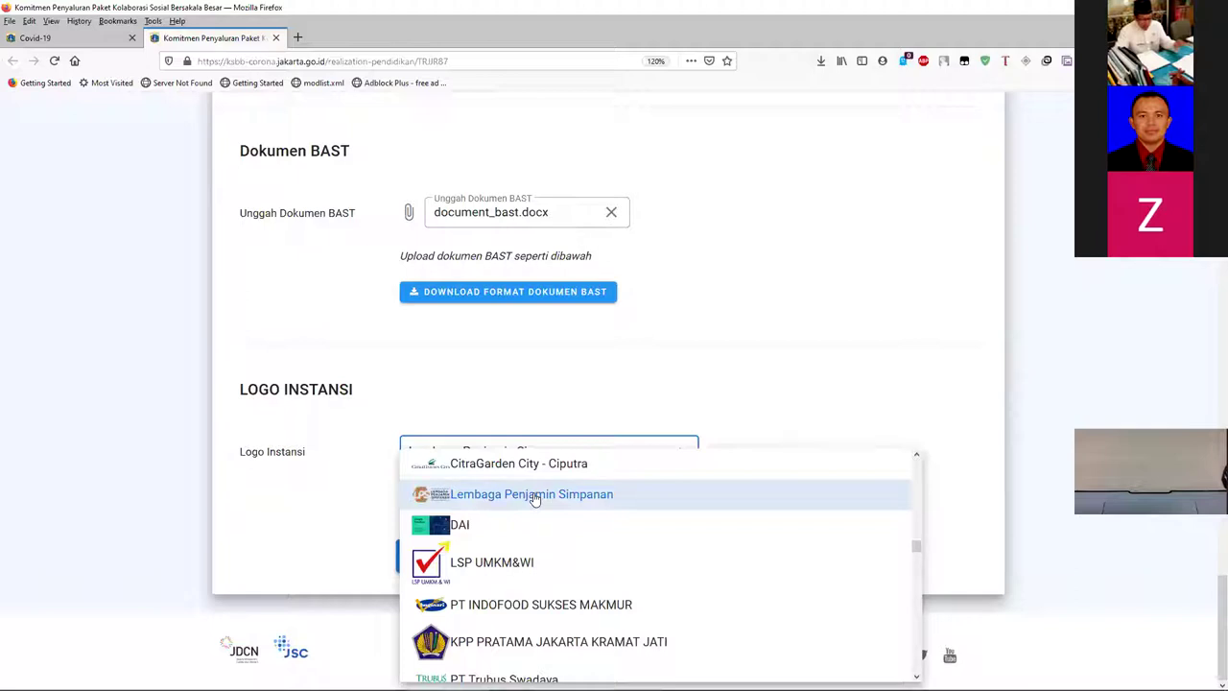
scroll(548, 540, down, 10)
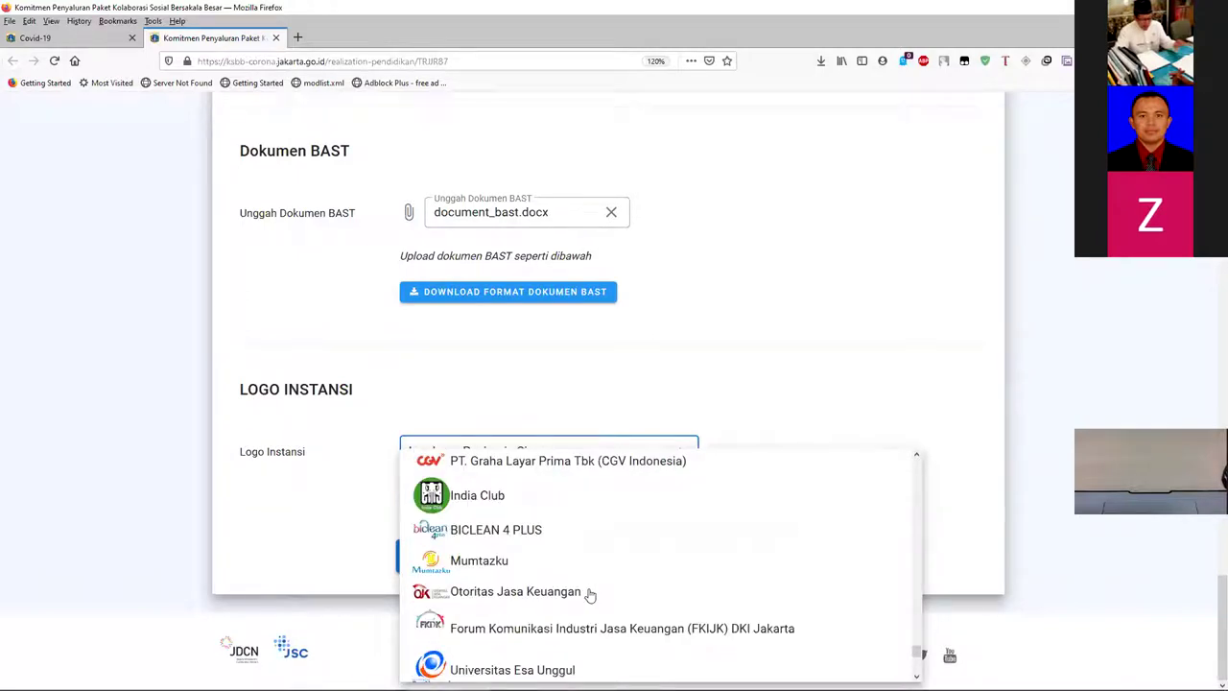
scroll(595, 576, down, 3)
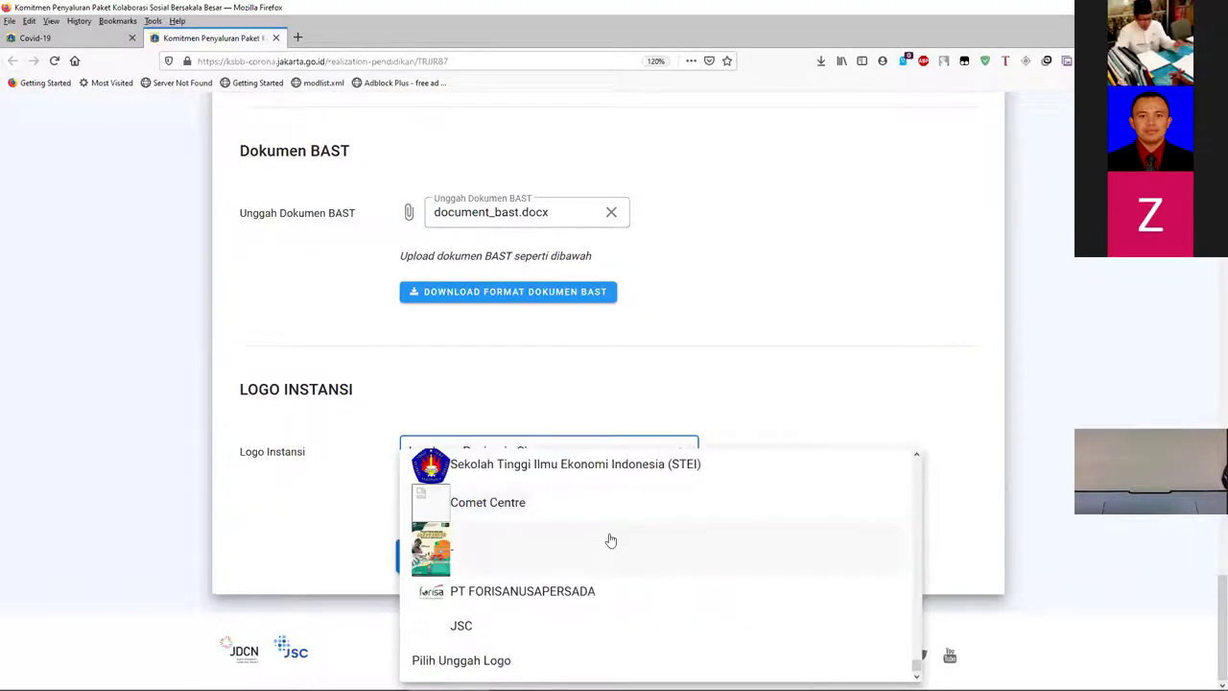
scroll(594, 555, up, 3)
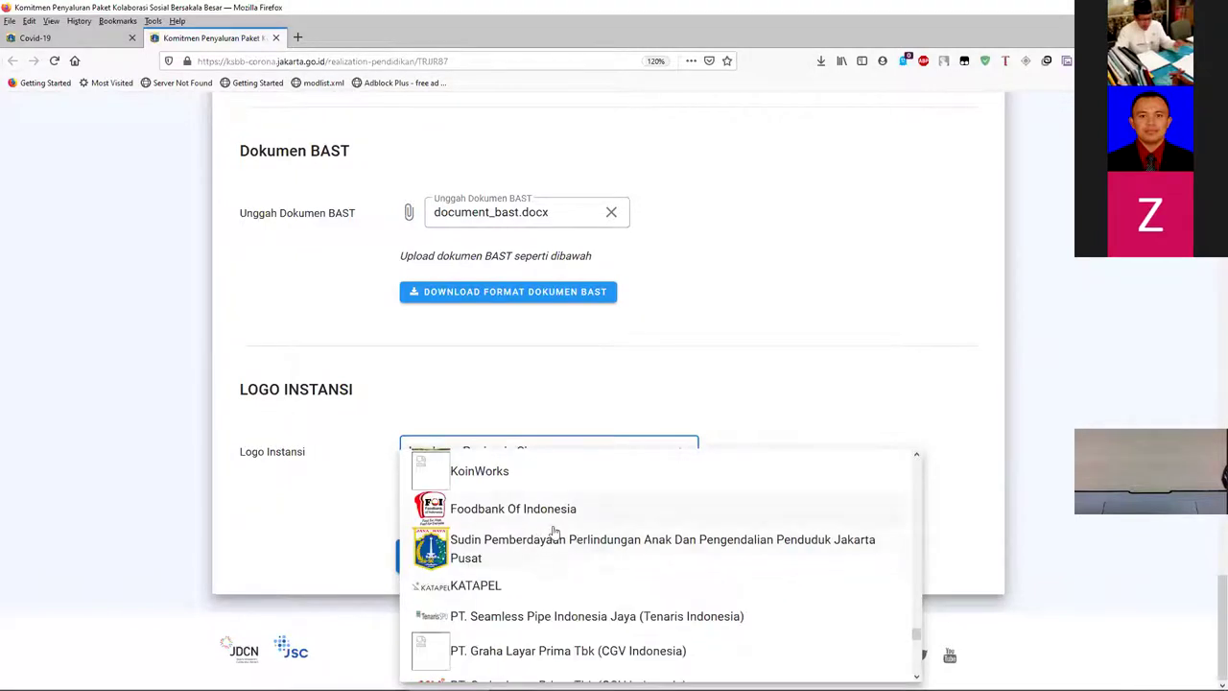
scroll(540, 546, down, 3)
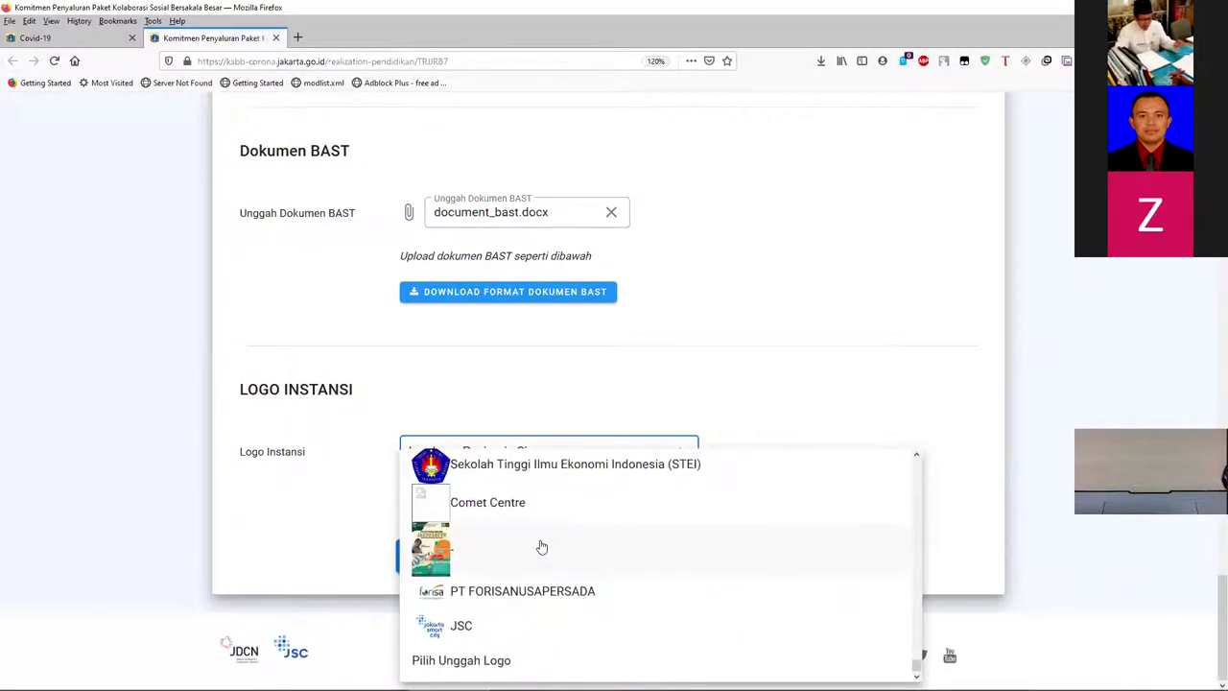
click(487, 662)
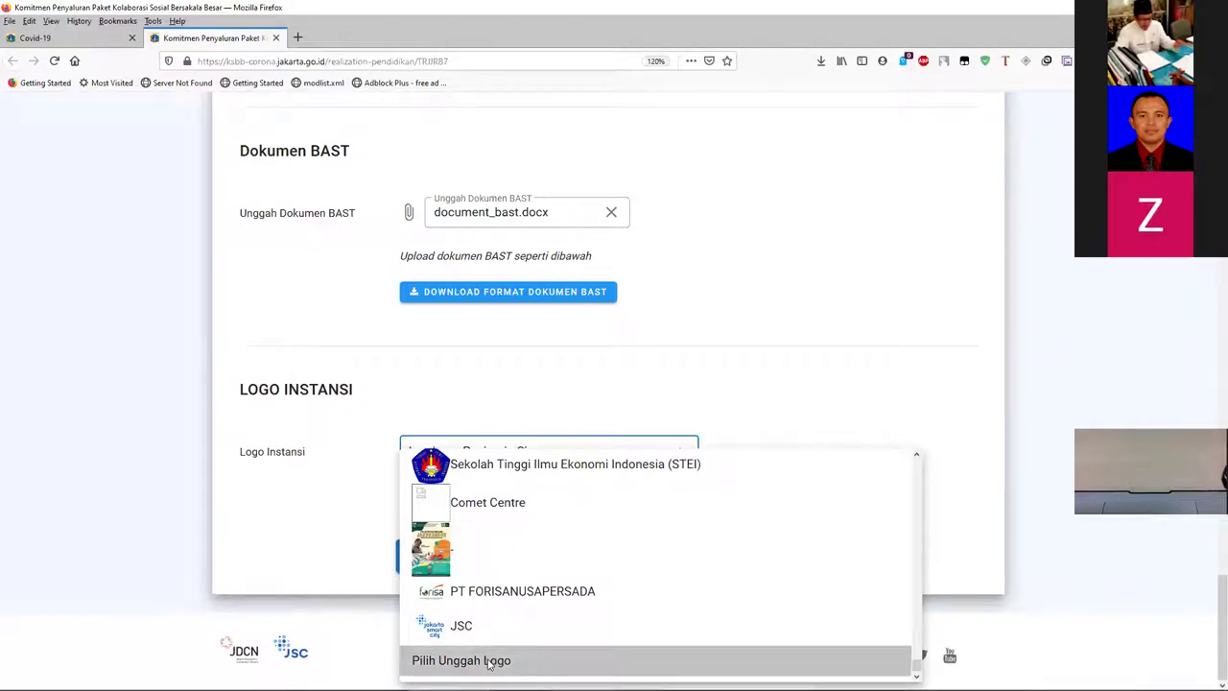
scroll(518, 532, down, 3)
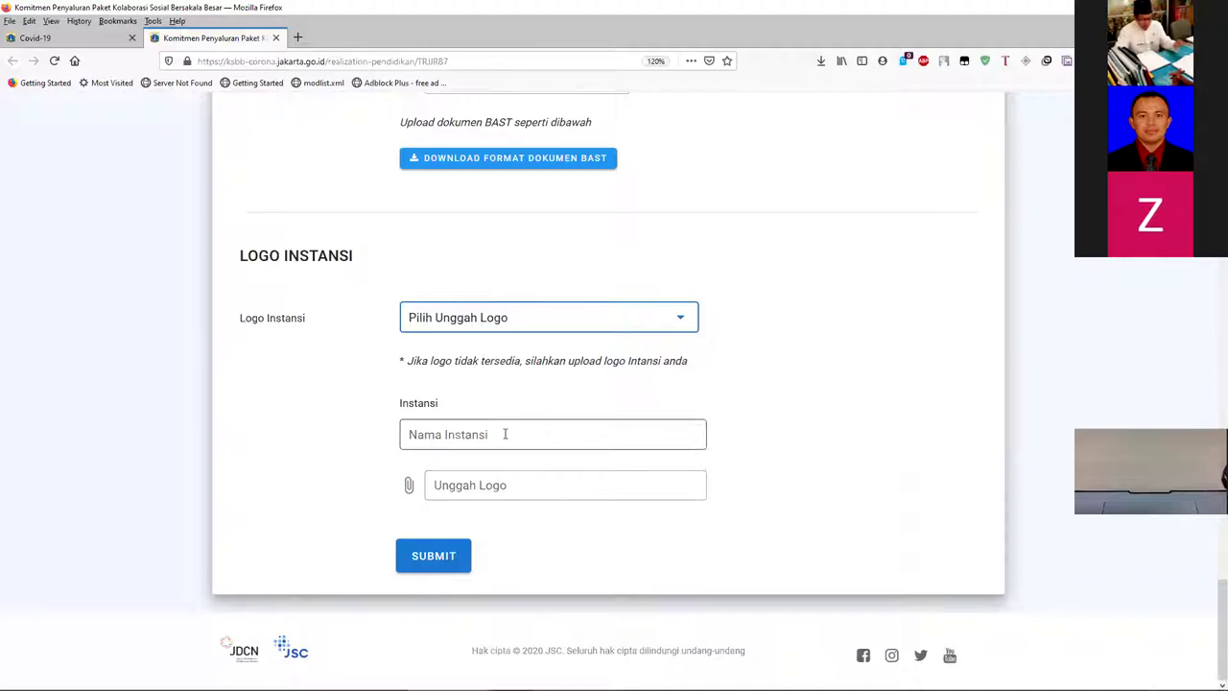
scroll(489, 433, up, 20)
- Scroll through the Realisasi Paket Bantuan quantities on the realisation form
scroll(485, 434, down, 5)
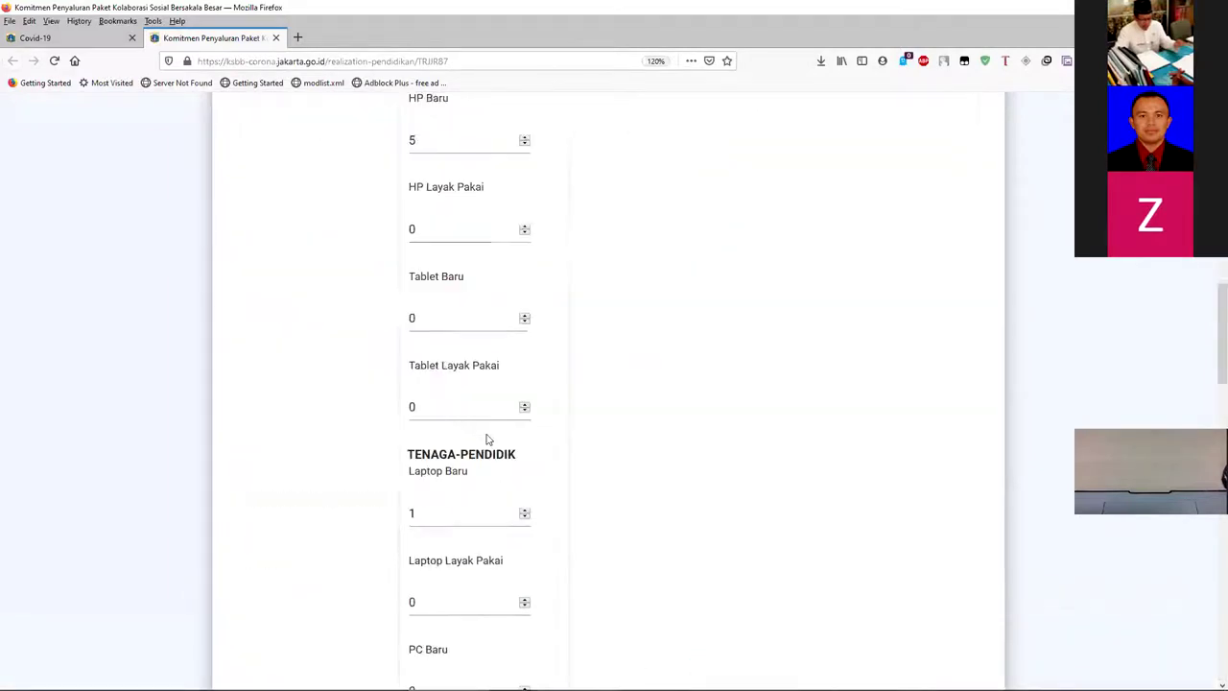
scroll(487, 438, down, 10)
scroll(451, 375, down, 4)
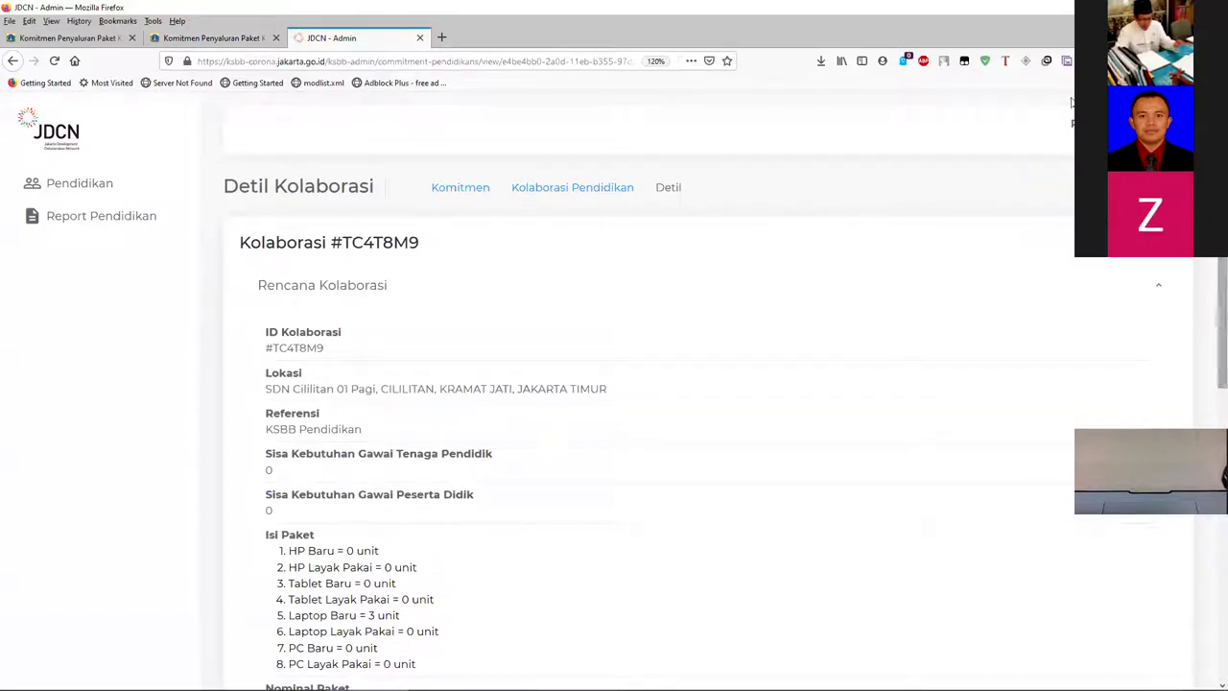
- Open the Pendidikan collaborations list and scan each entry's region and Submitted/Reported status
click(86, 184)
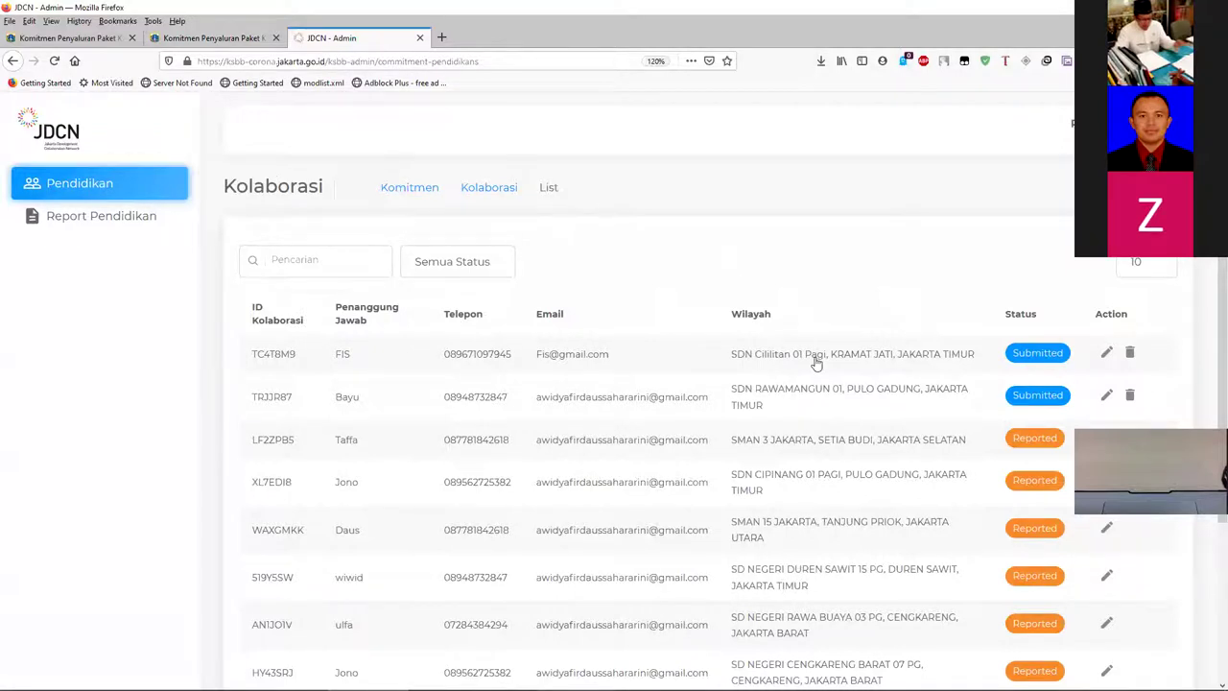
scroll(814, 359, down, 4)
scroll(926, 355, up, 3)
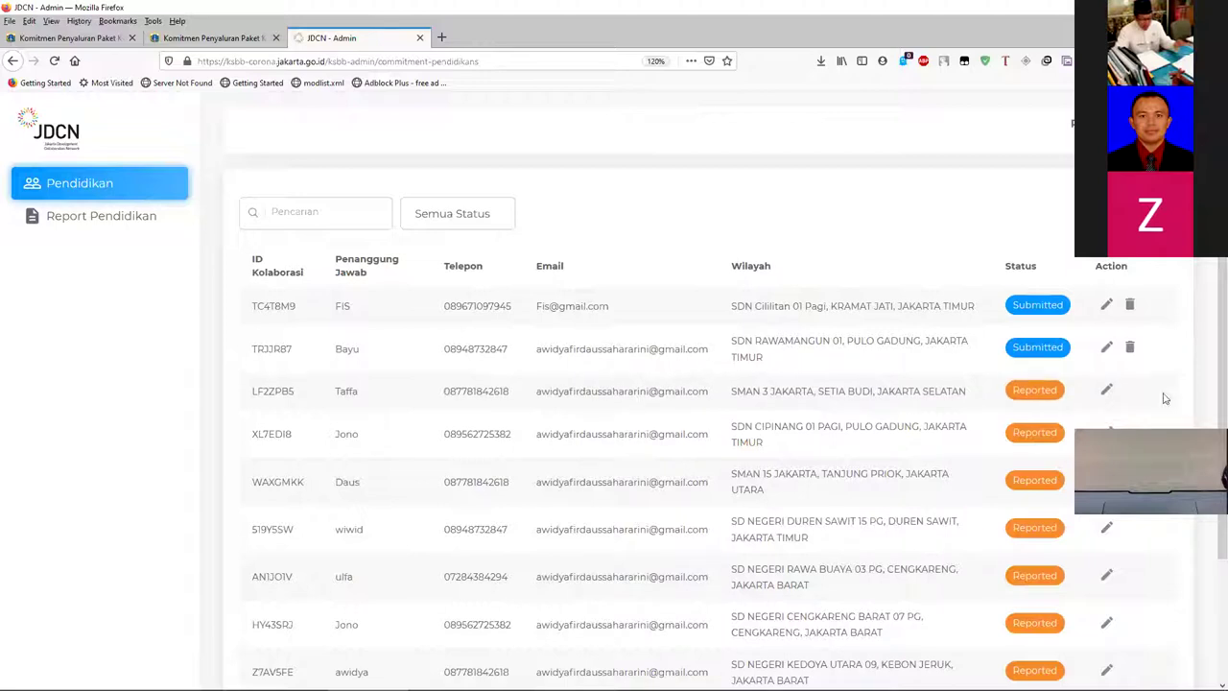
click(1106, 389)
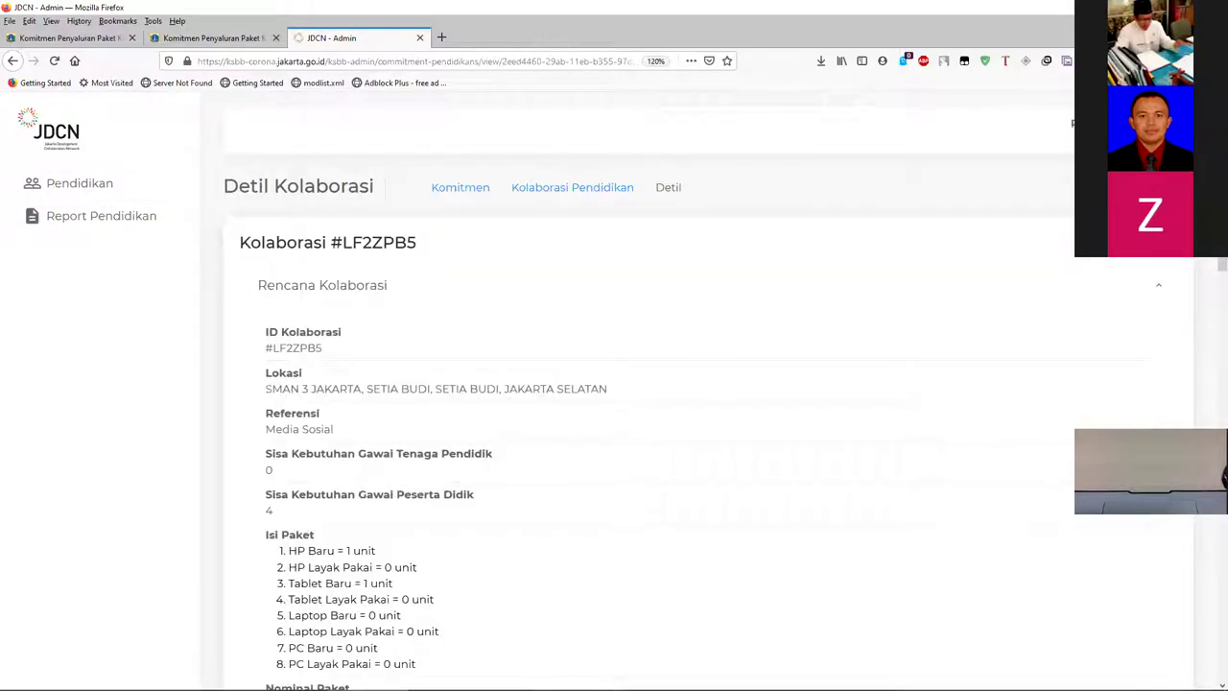
scroll(370, 329, down, 1)
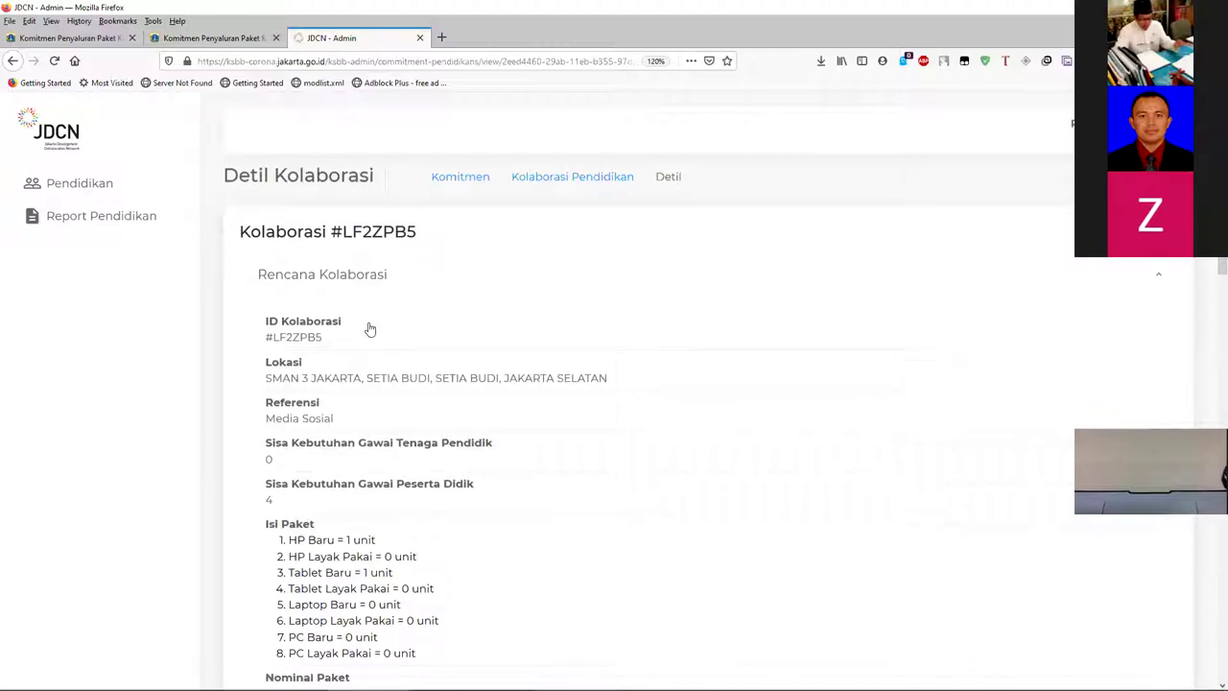
scroll(338, 177, up, 1)
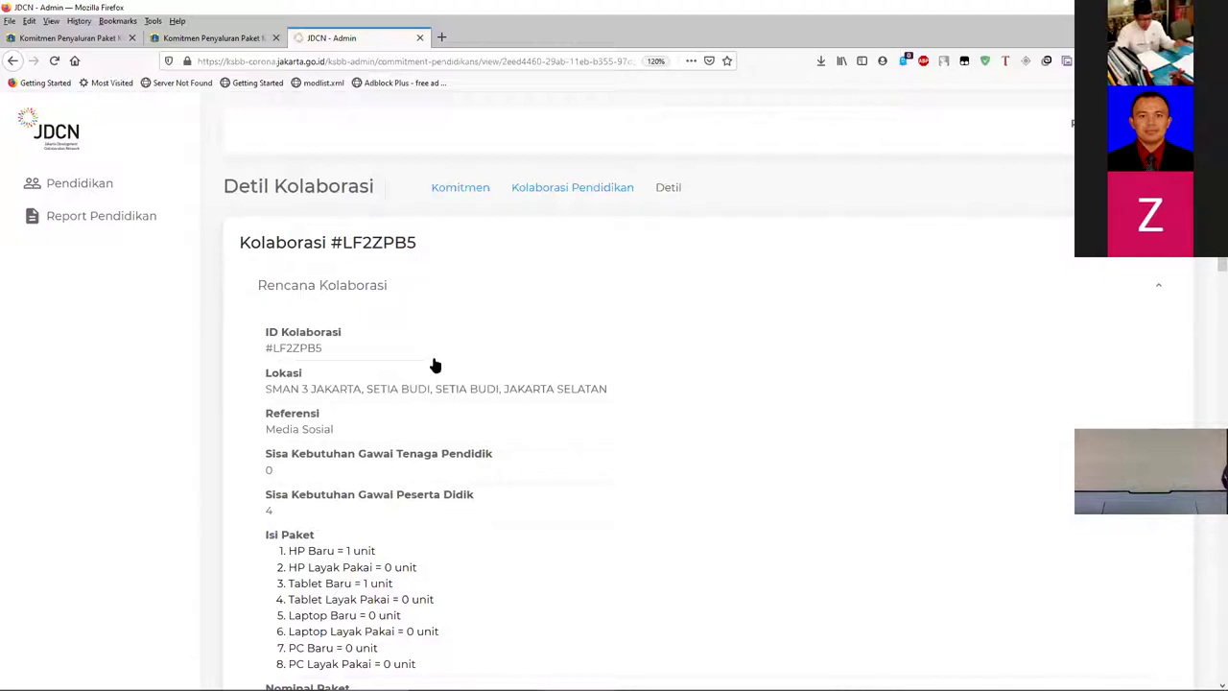
scroll(429, 338, down, 2)
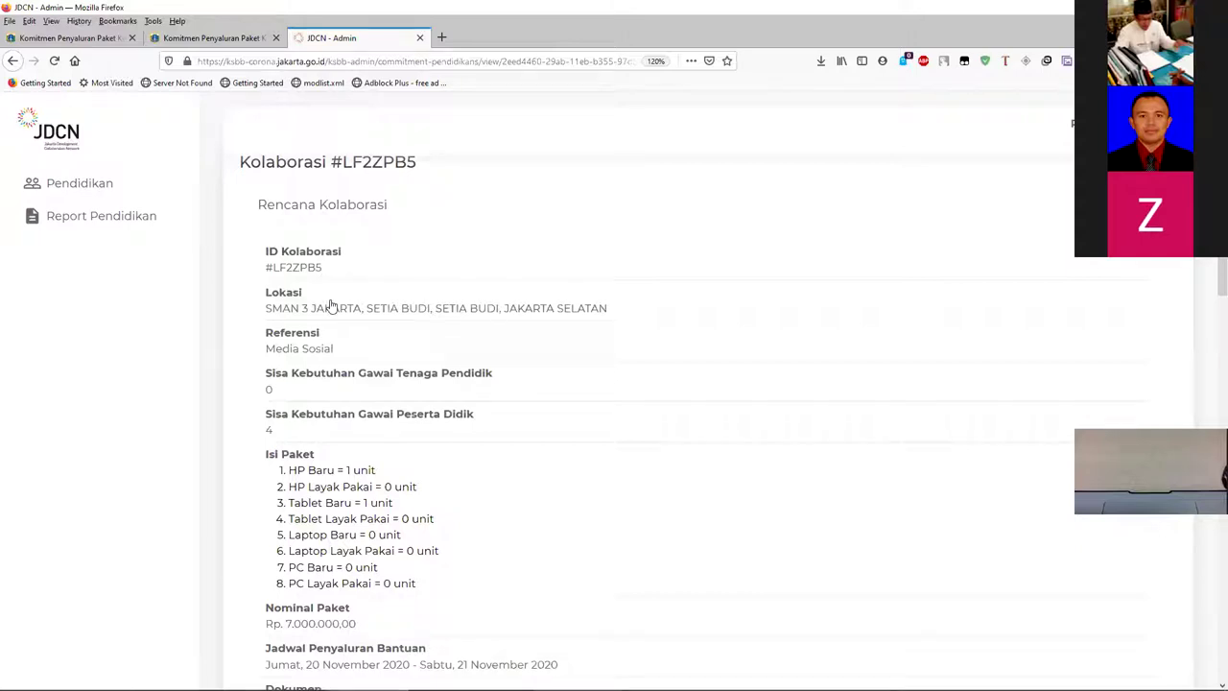
scroll(324, 310, down, 2)
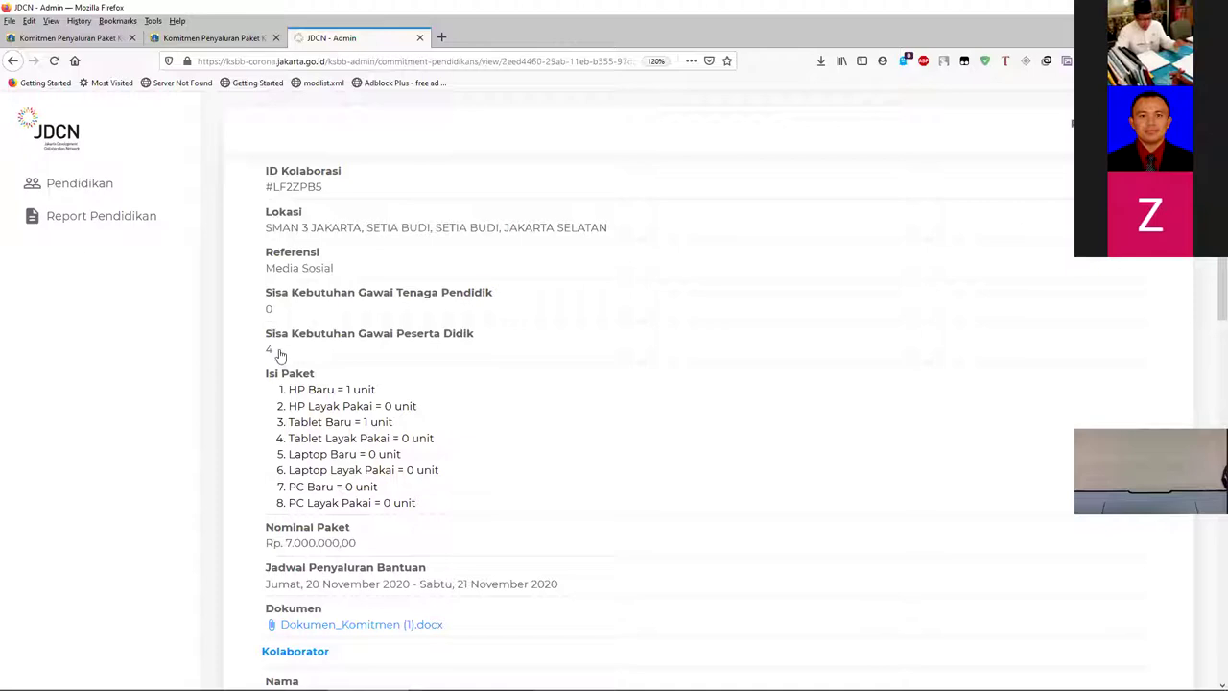
scroll(263, 377, down, 3)
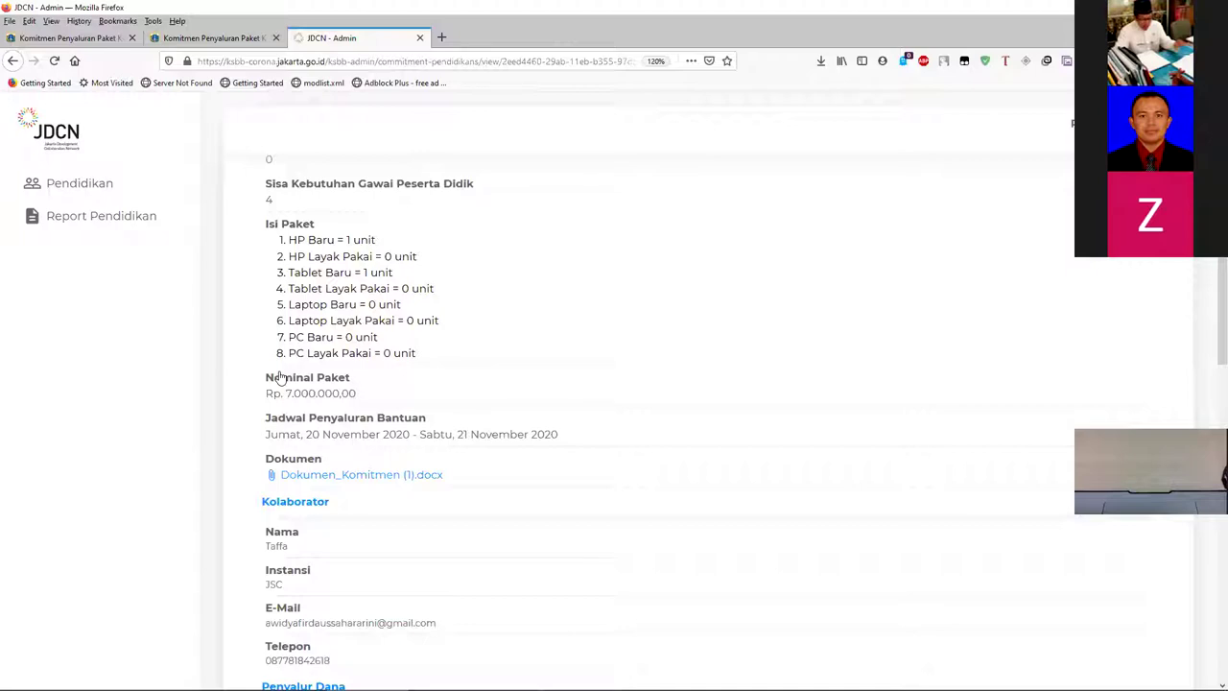
scroll(279, 377, up, 1)
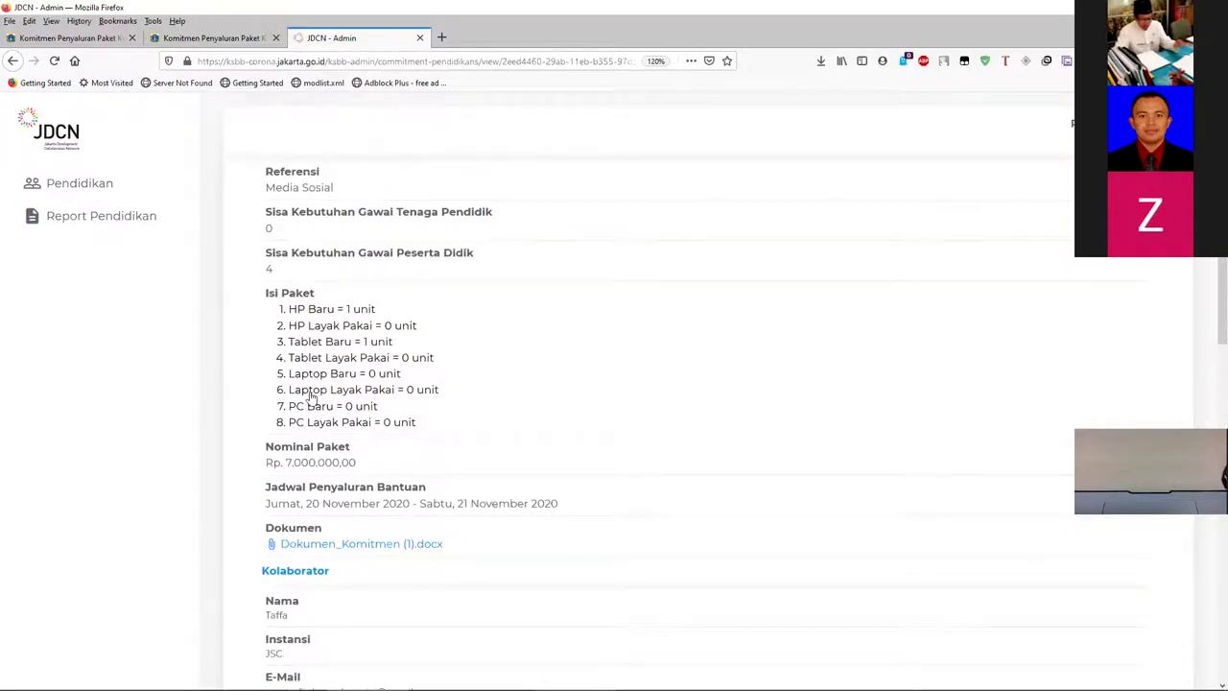
scroll(368, 353, down, 6)
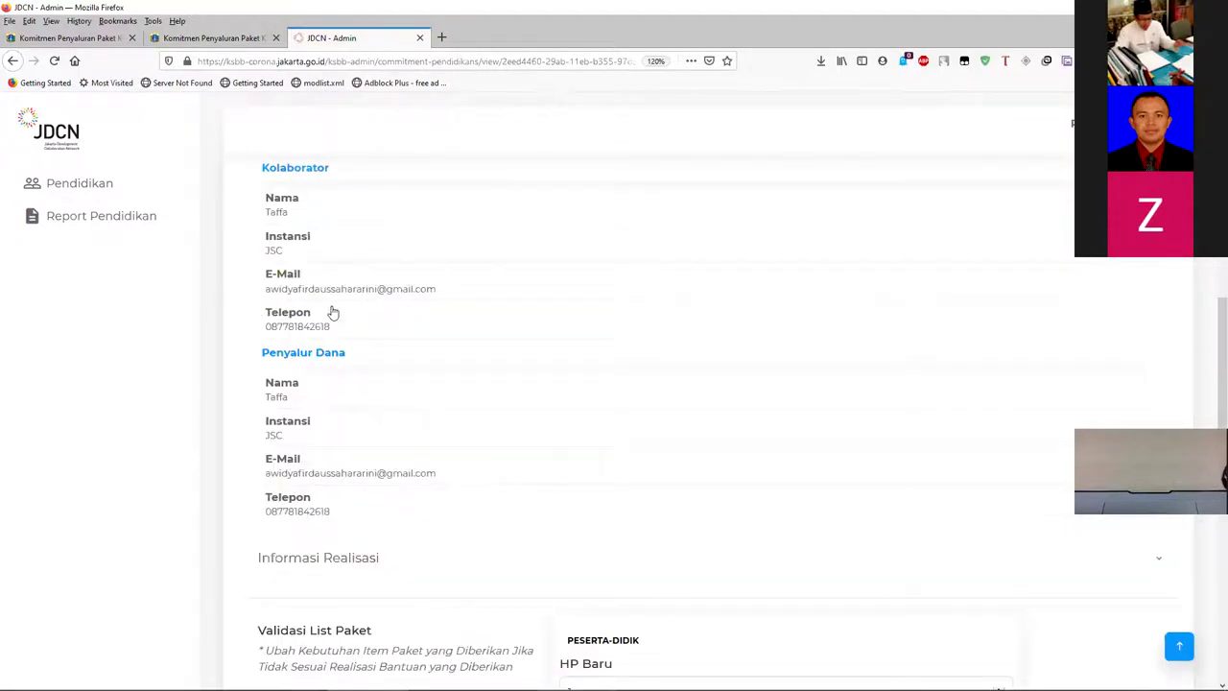
scroll(333, 313, down, 5)
scroll(335, 313, up, 2)
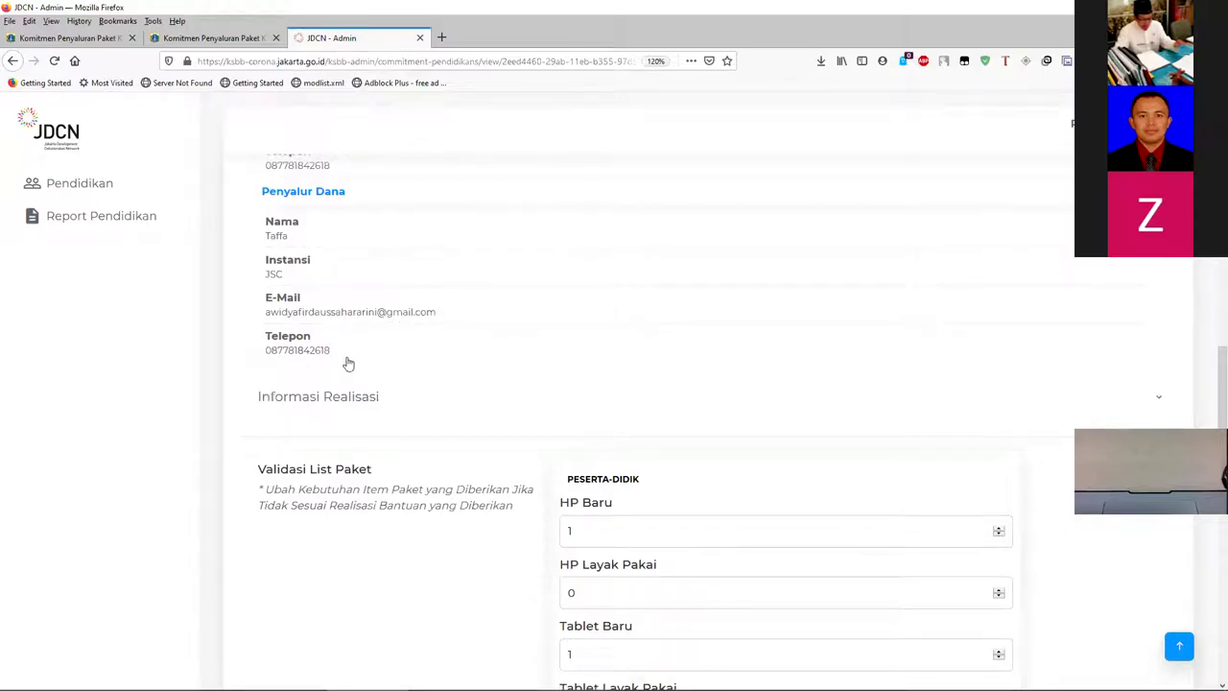
scroll(336, 365, up, 6)
scroll(273, 508, up, 2)
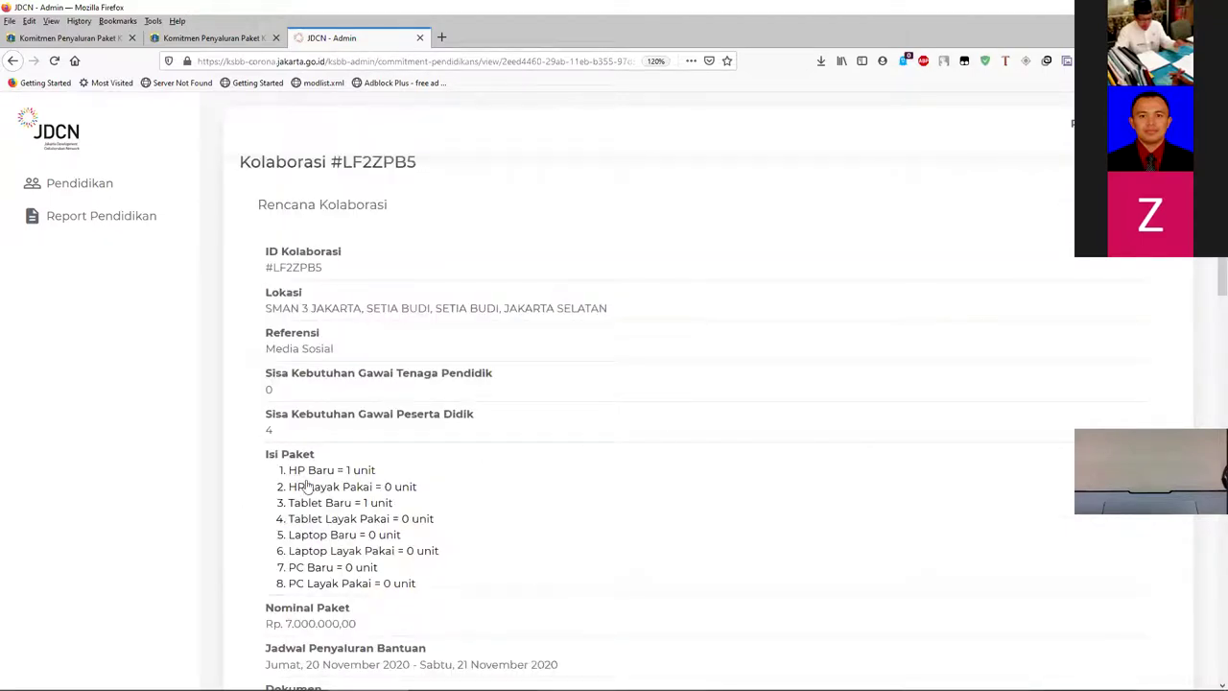
scroll(307, 487, down, 5)
scroll(310, 468, down, 8)
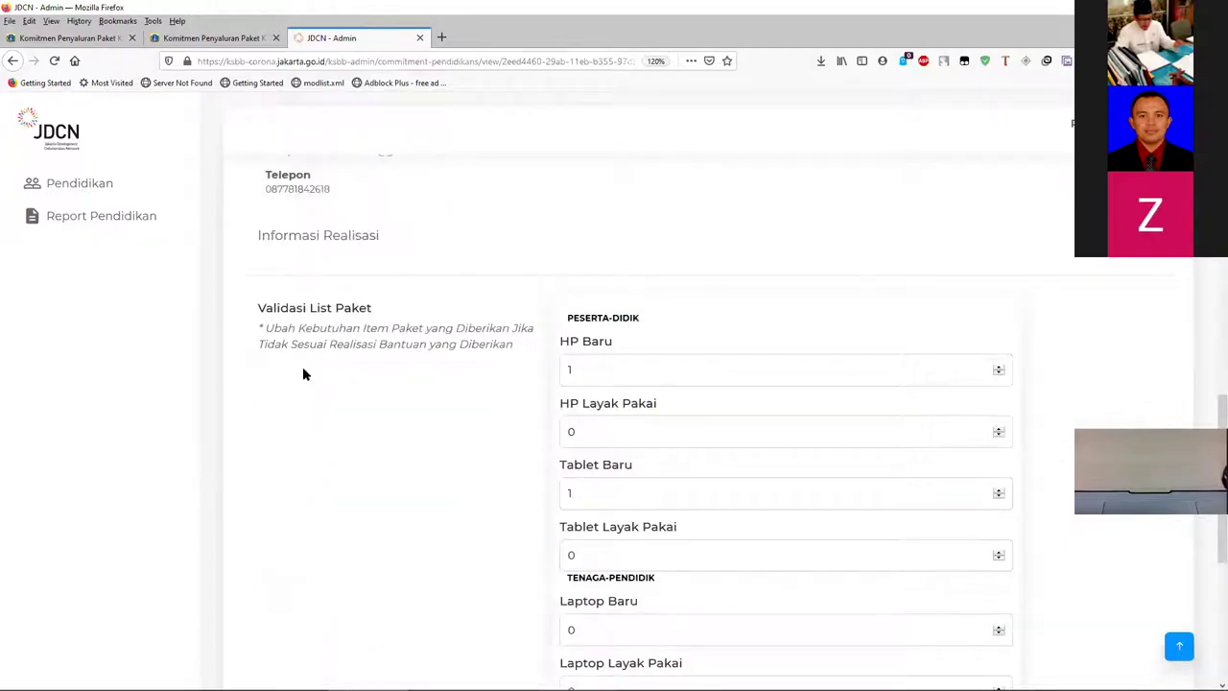
double_click(568, 371)
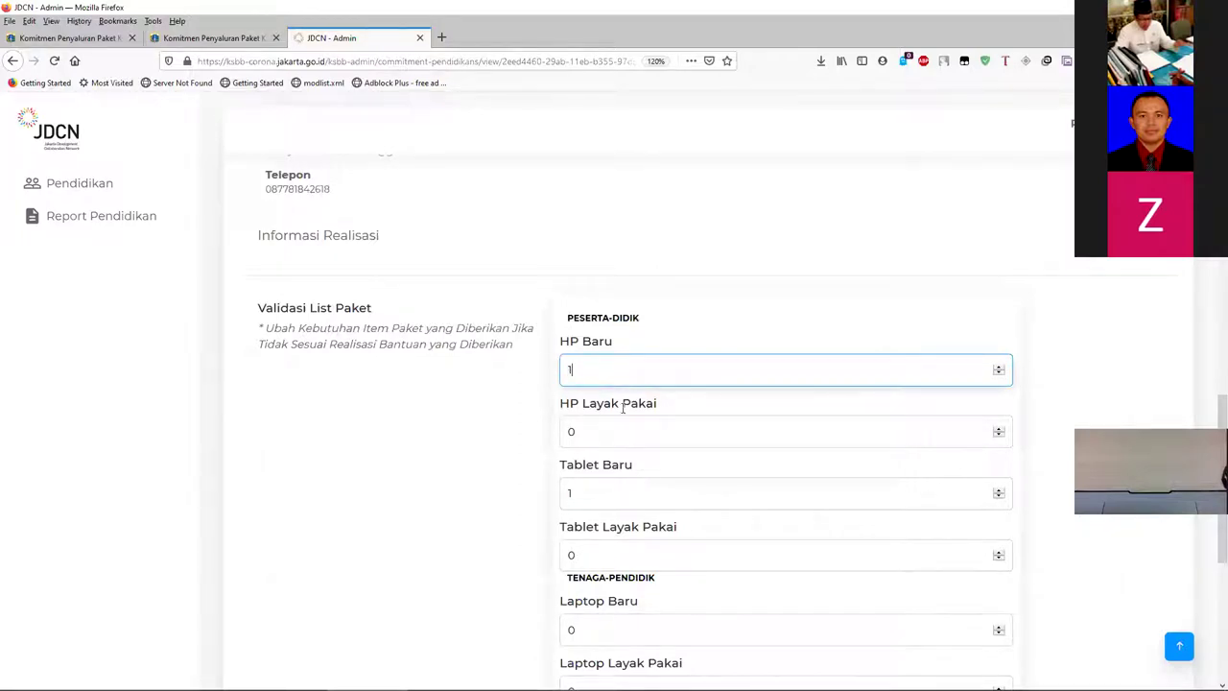
double_click(600, 371)
scroll(633, 398, down, 4)
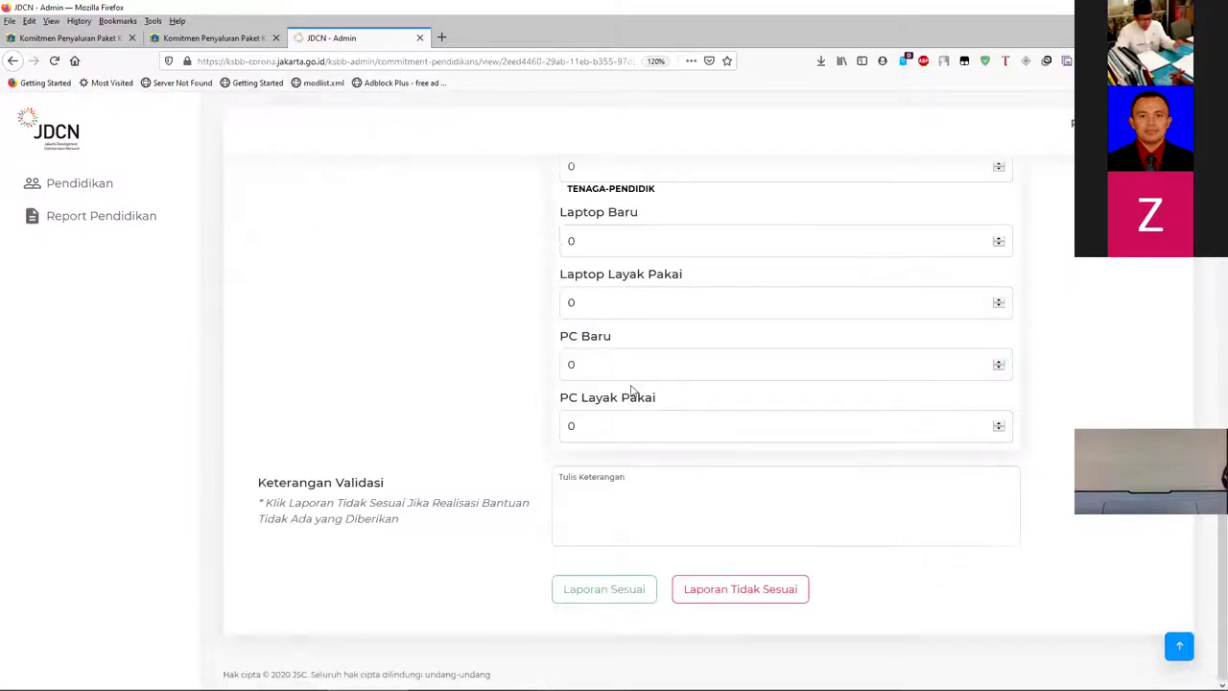
scroll(629, 391, up, 4)
click(626, 448)
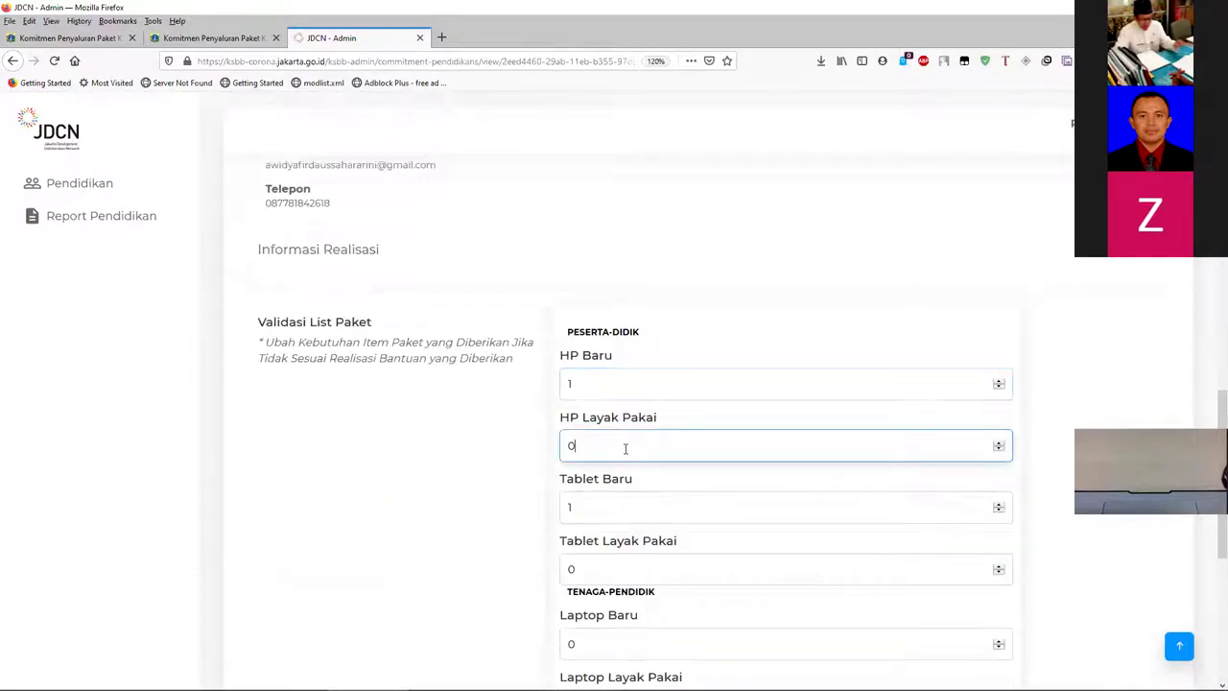
click(424, 459)
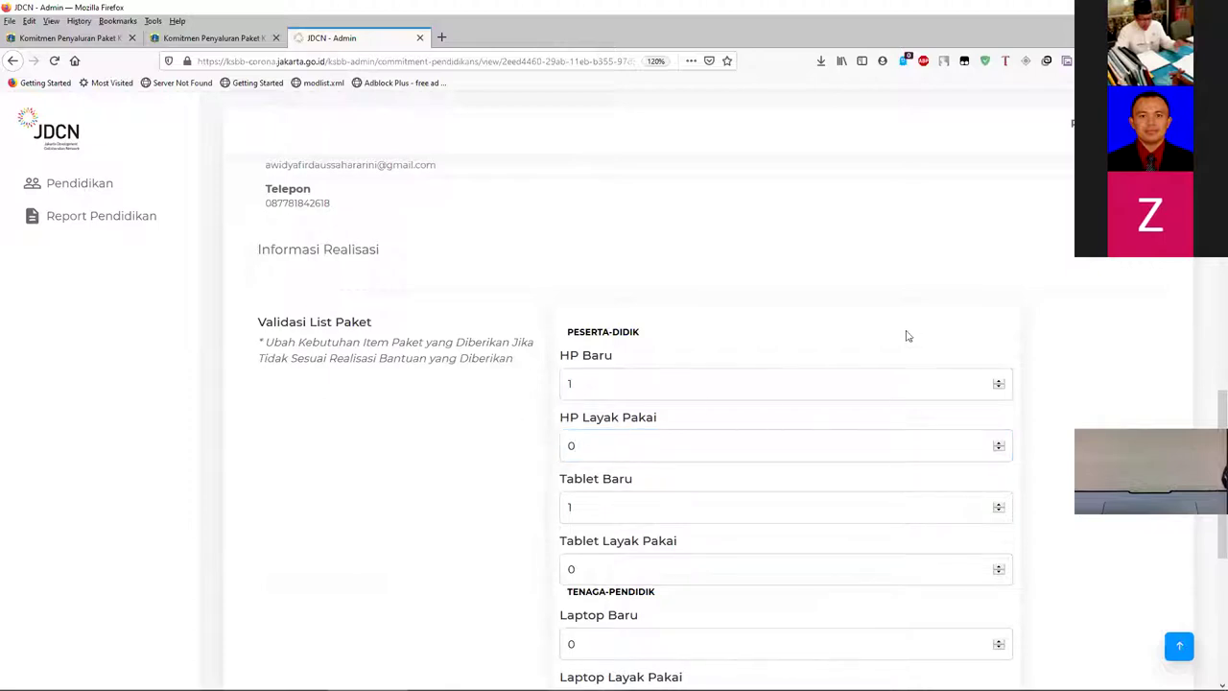
scroll(710, 338, down, 2)
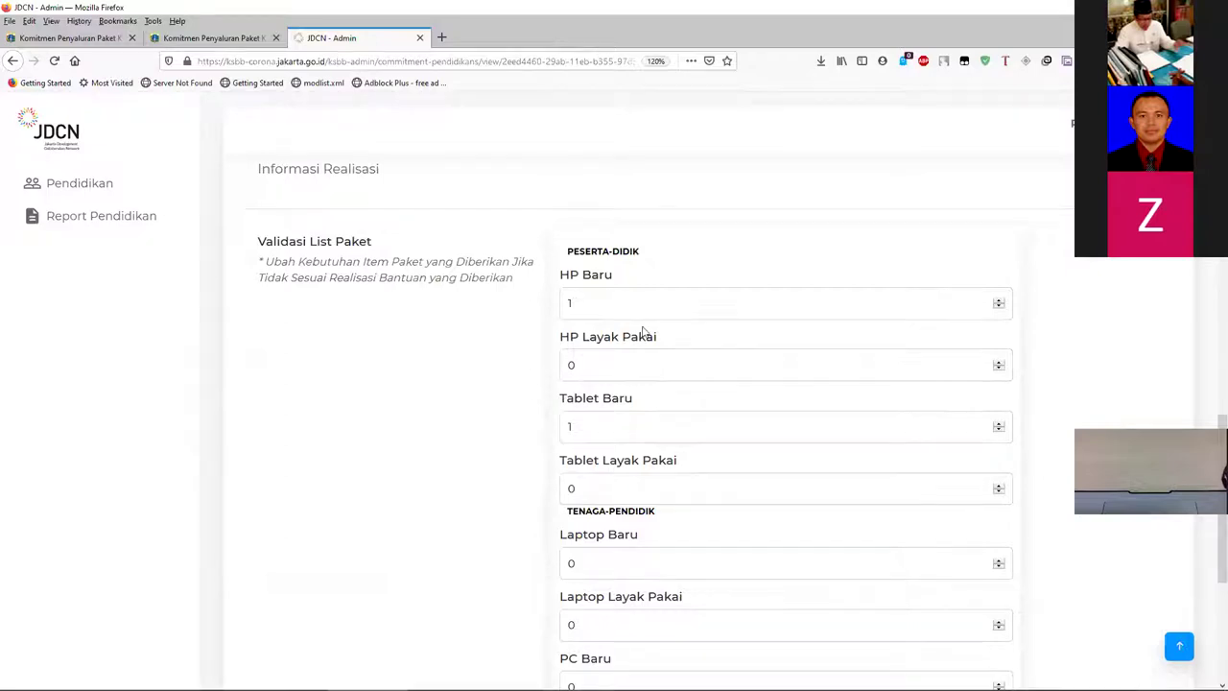
scroll(613, 312, up, 5)
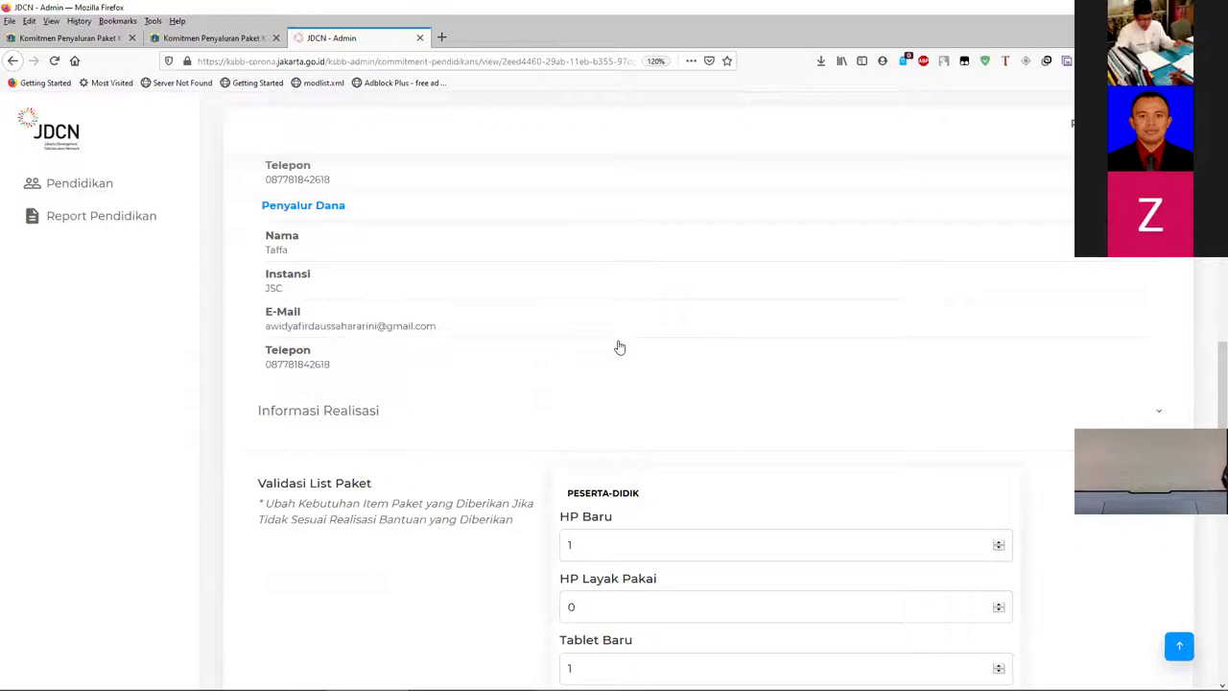
scroll(619, 347, down, 5)
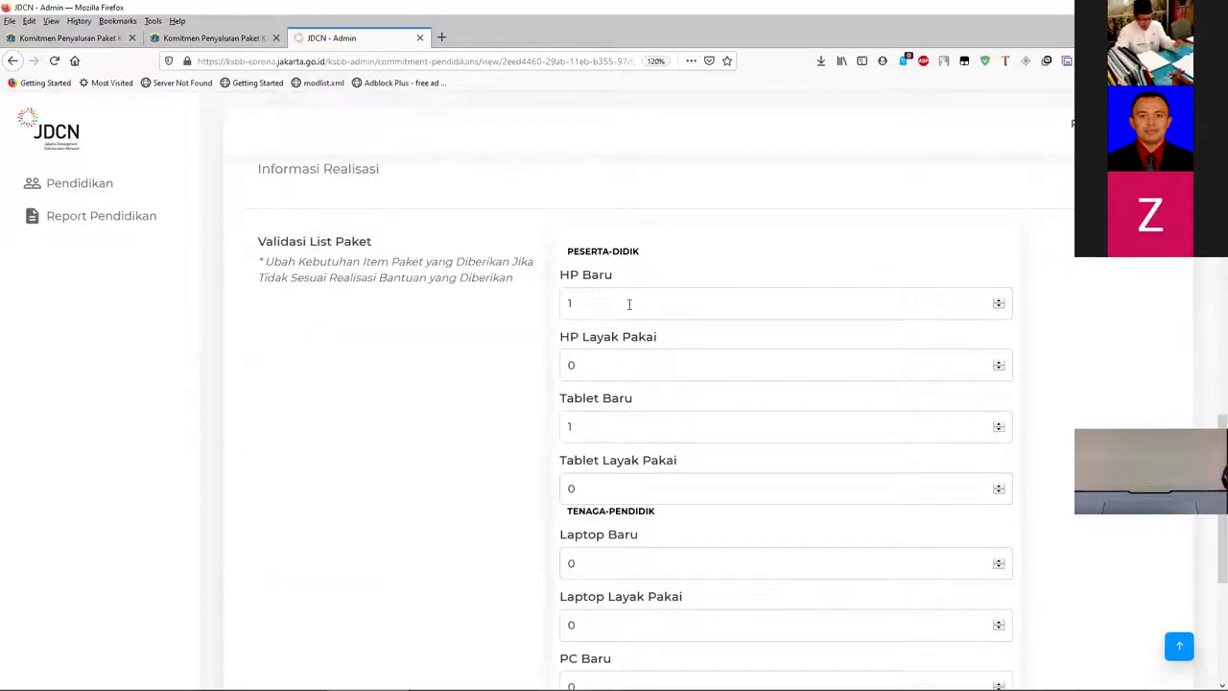
double_click(628, 303)
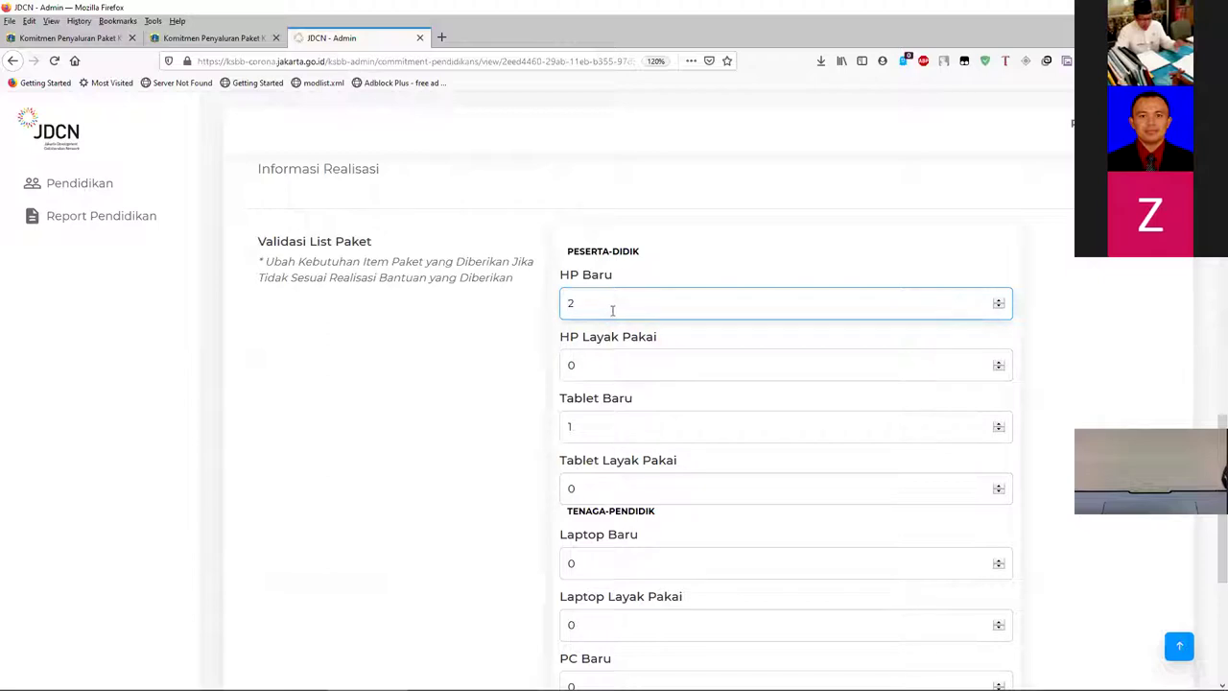
drag(611, 307, 563, 307)
text(1)
click(477, 393)
scroll(463, 395, up, 15)
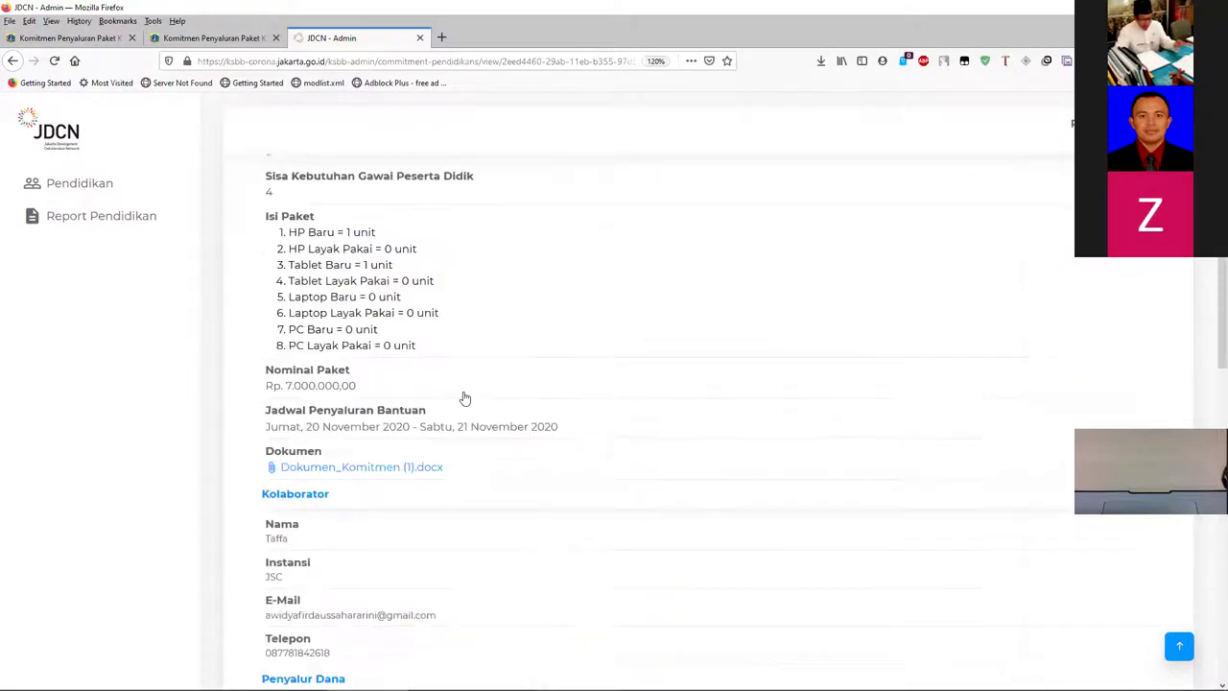
scroll(462, 391, down, 5)
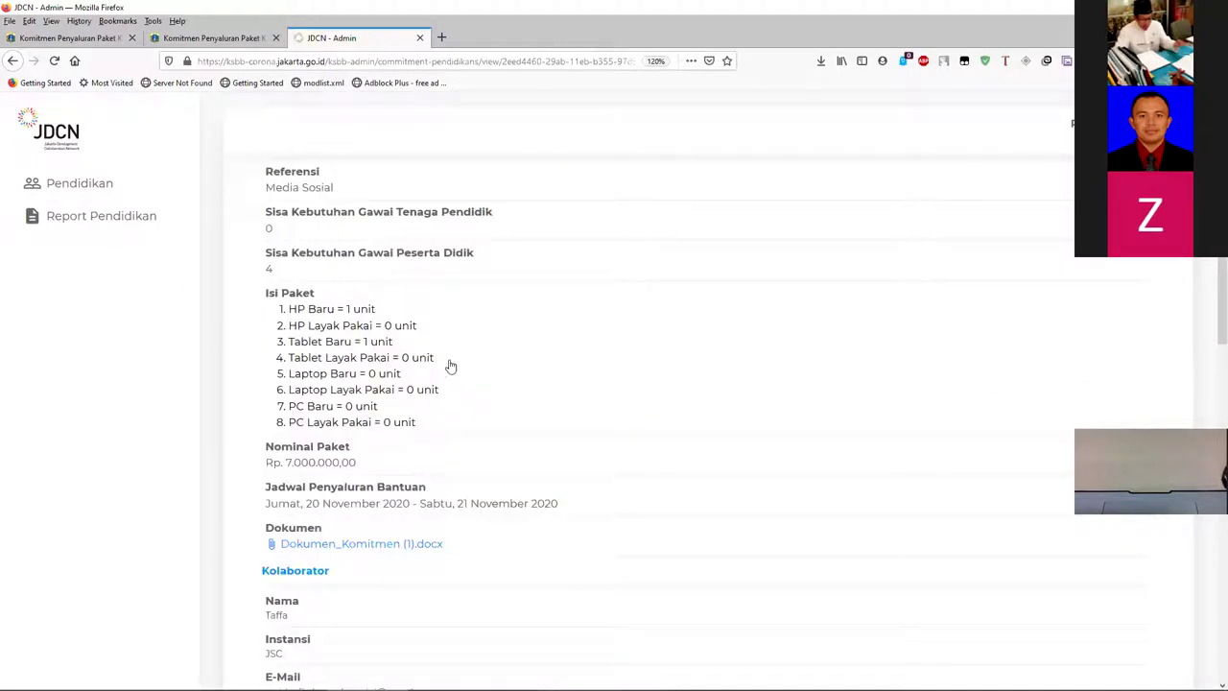
scroll(450, 365, down, 15)
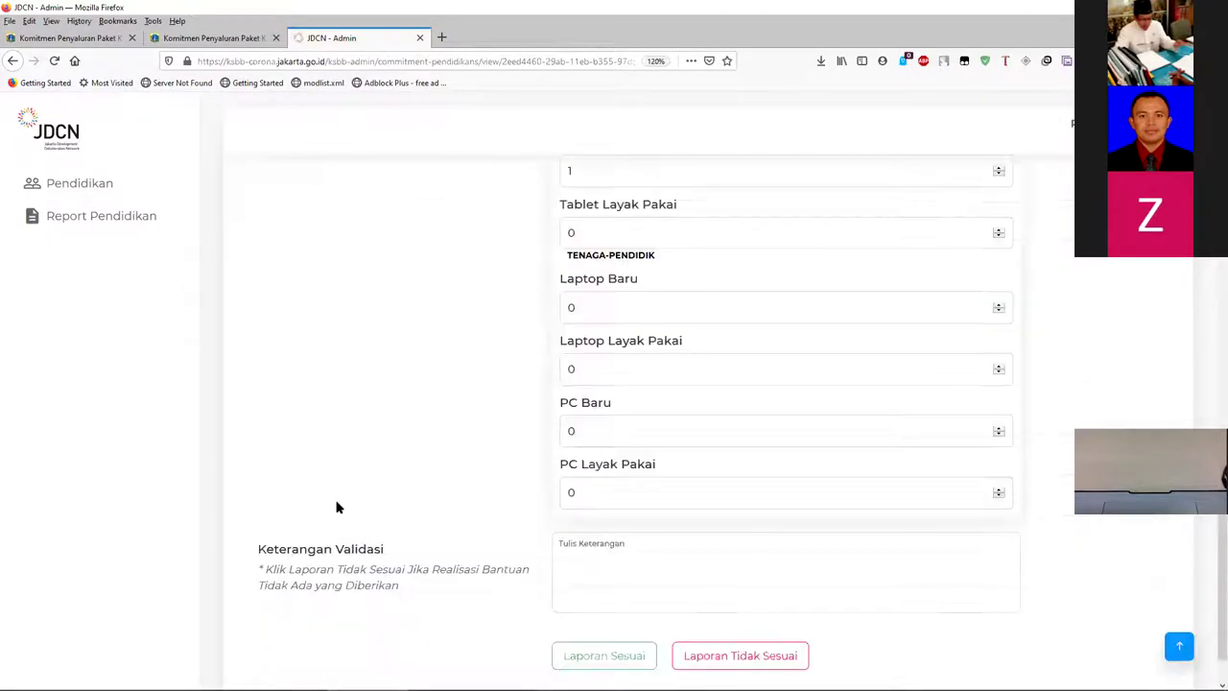
- Write the remark 'Barang sudah sesuai dan diterima / sesuai kriteria', mark Laporan Sesuai, and fix typos
click(630, 493)
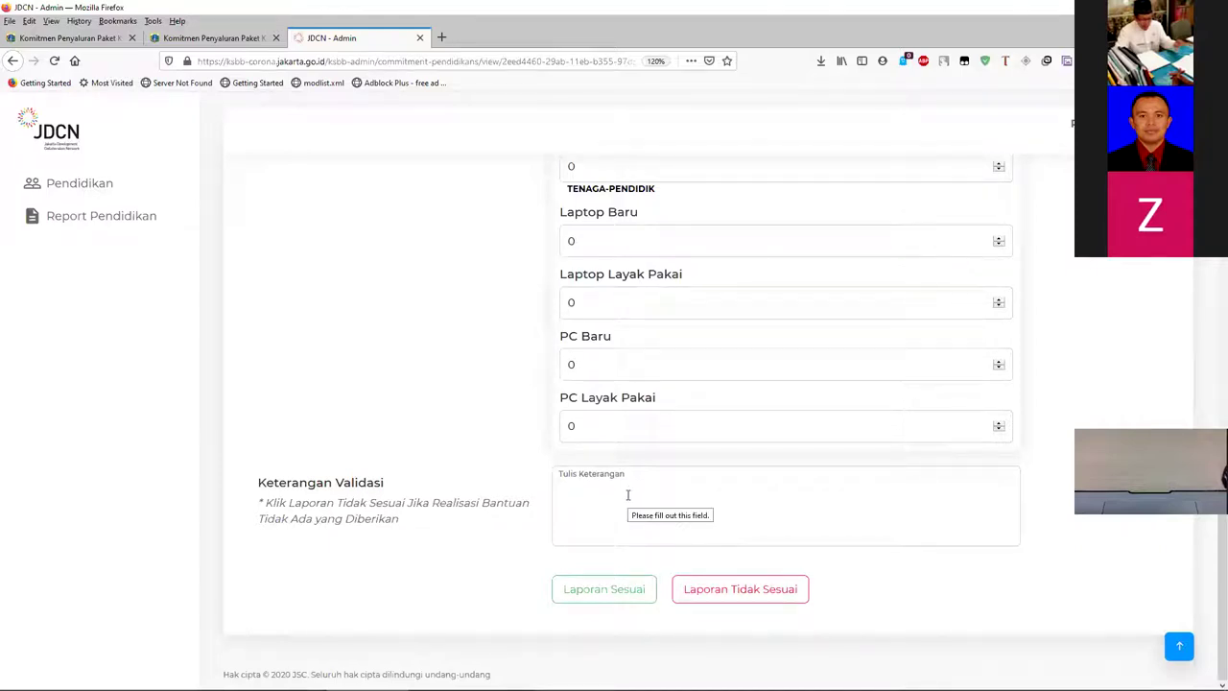
text(BArang sudah sesuai dan diterima)
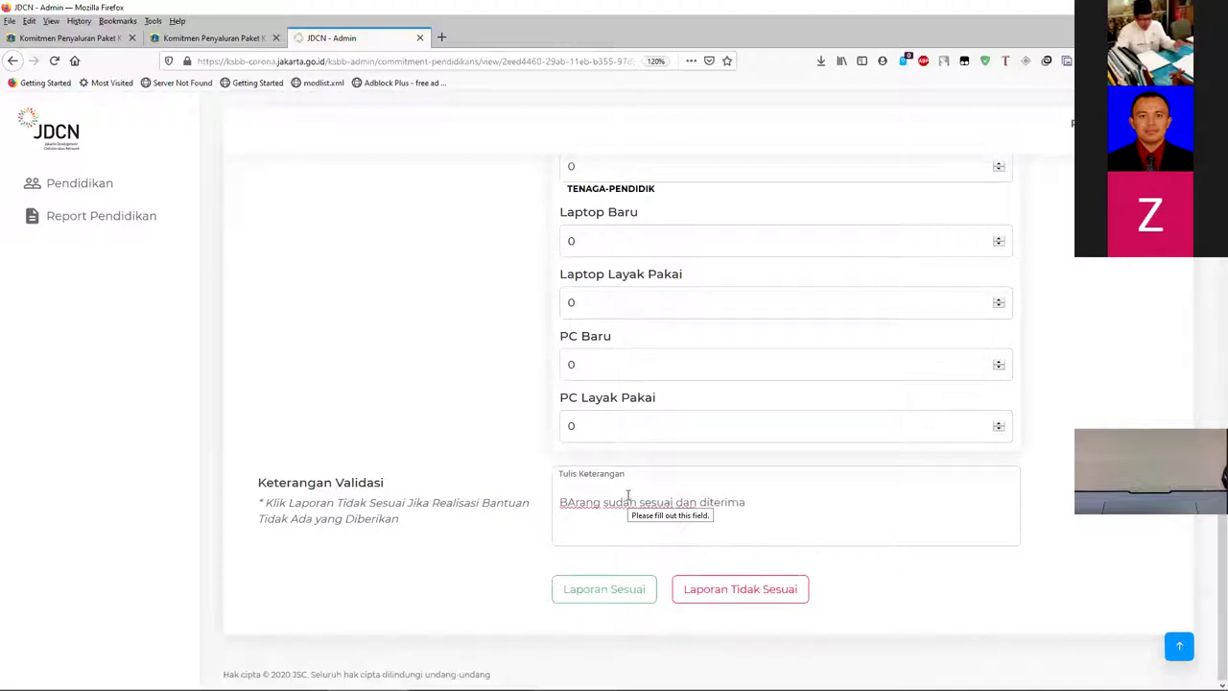
text( /)
text( suesi)
text(uai kriteria)
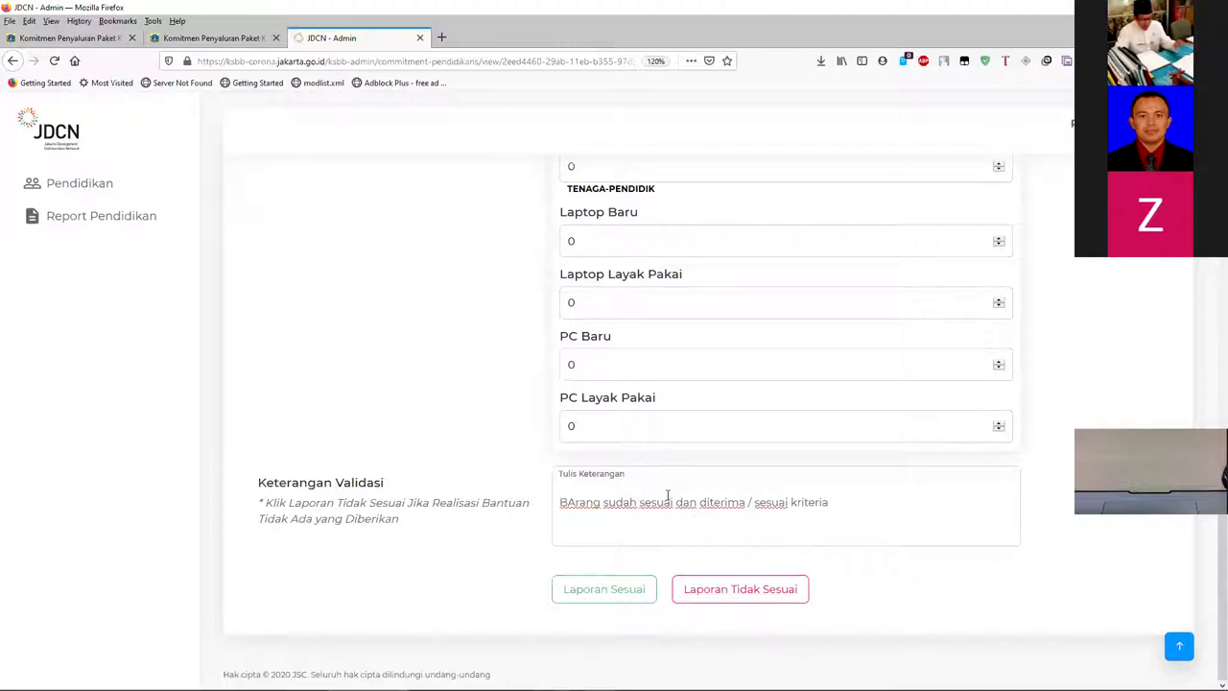
click(631, 590)
scroll(576, 499, up, 10)
scroll(583, 499, up, 3)
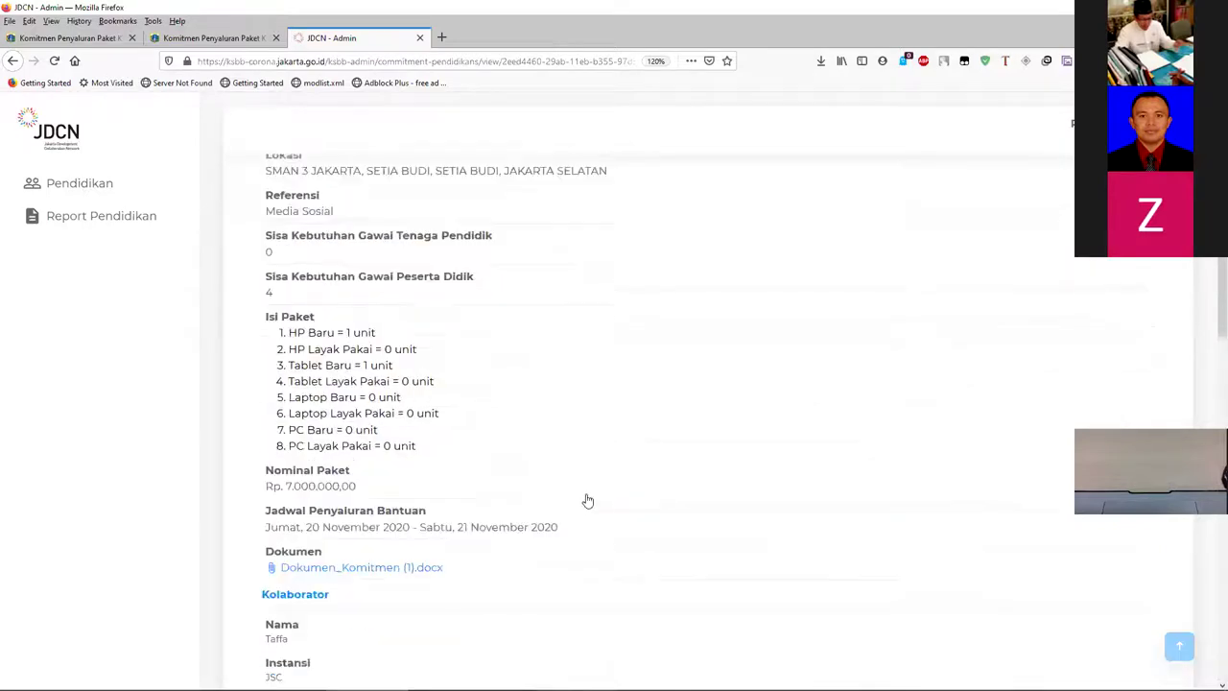
scroll(583, 499, down, 11)
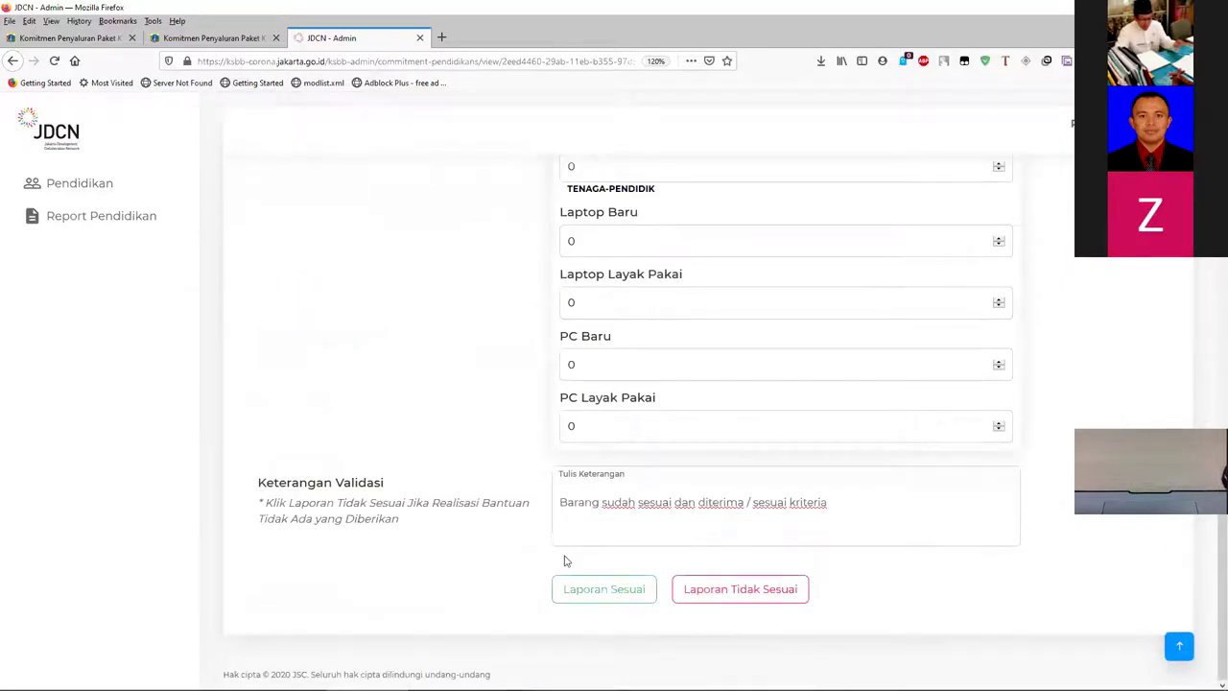
key(BackSpace)
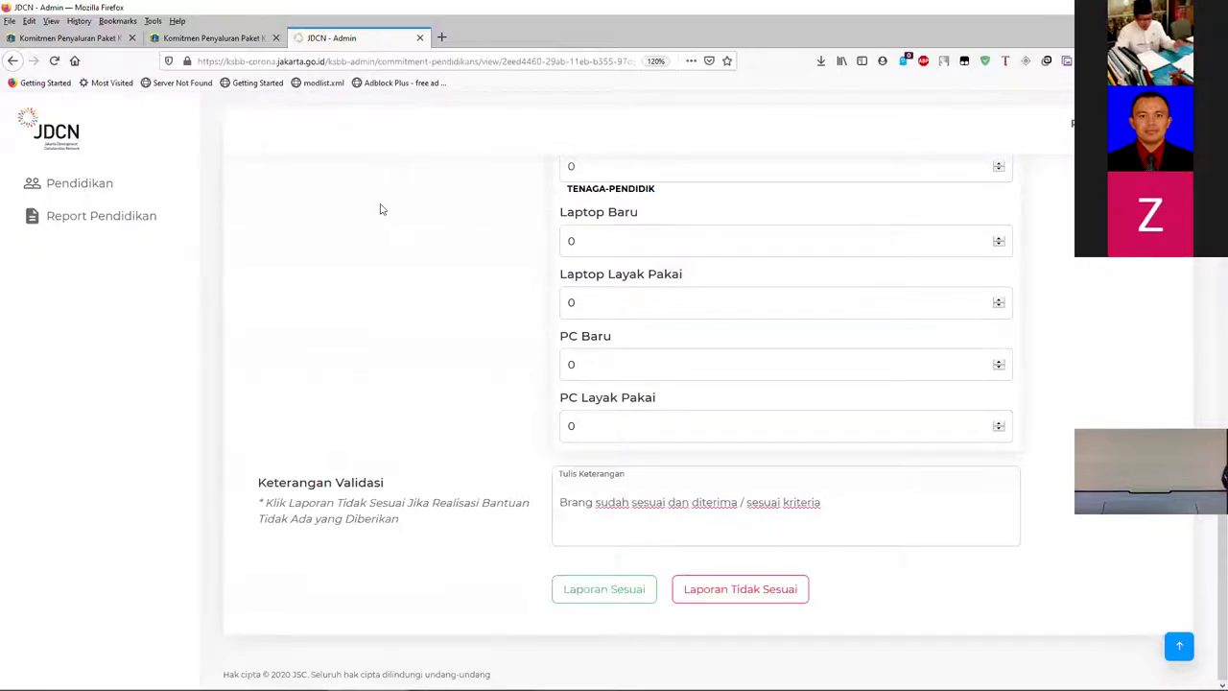
- Look over TC4T8M9's details from page 2 of the Pendidikan list, then go back to the list
click(70, 190)
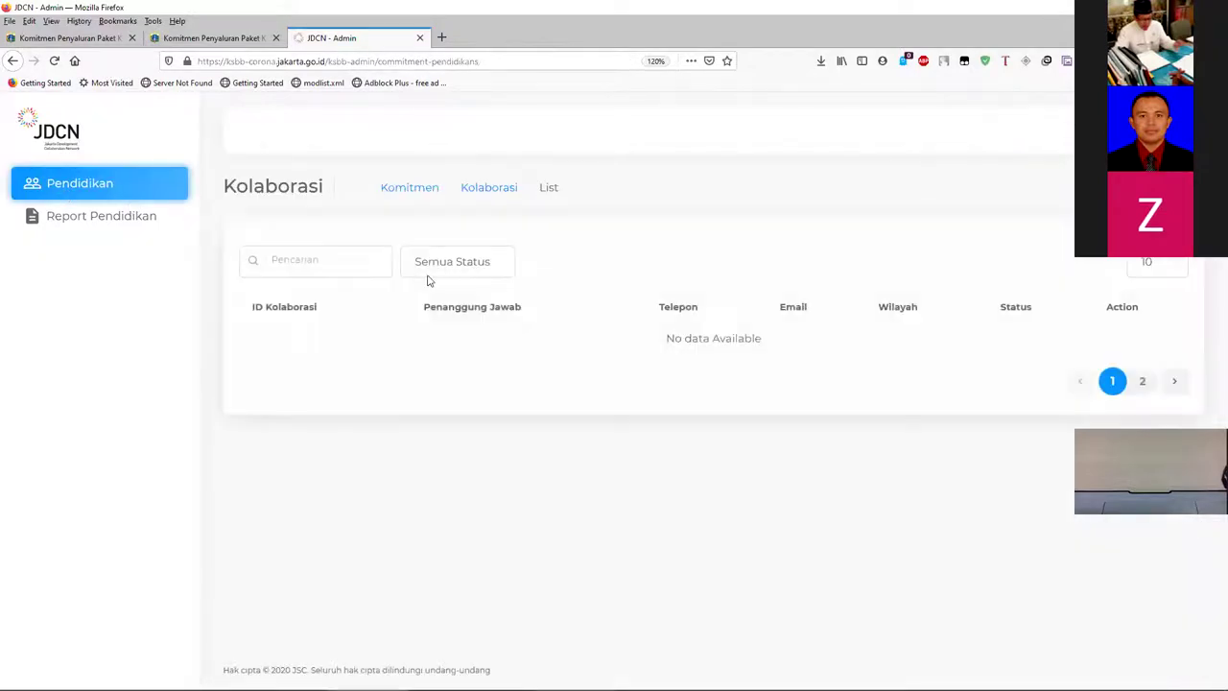
scroll(512, 351, down, 3)
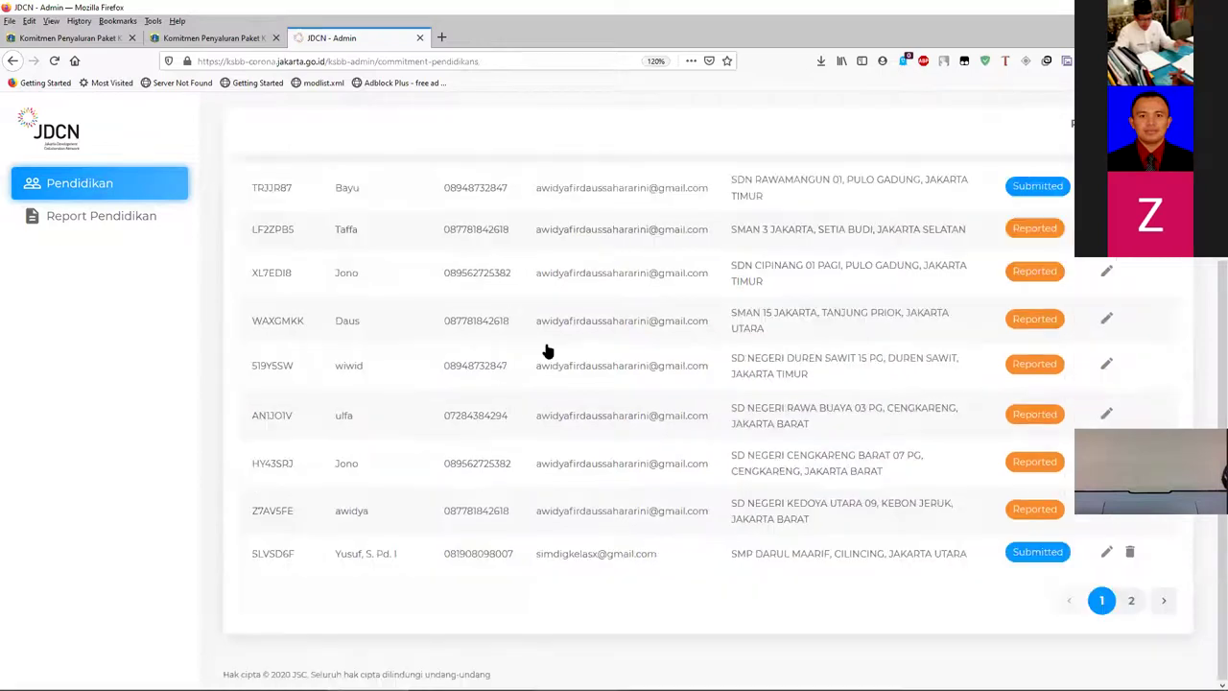
click(1131, 600)
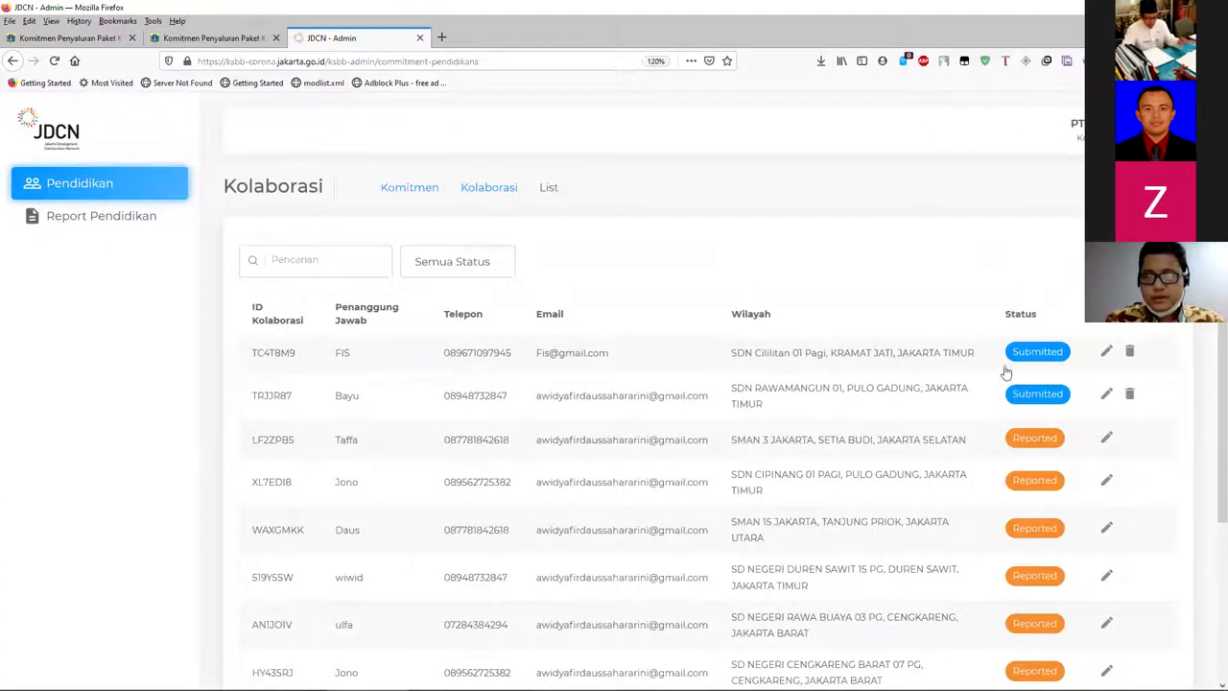
click(1107, 353)
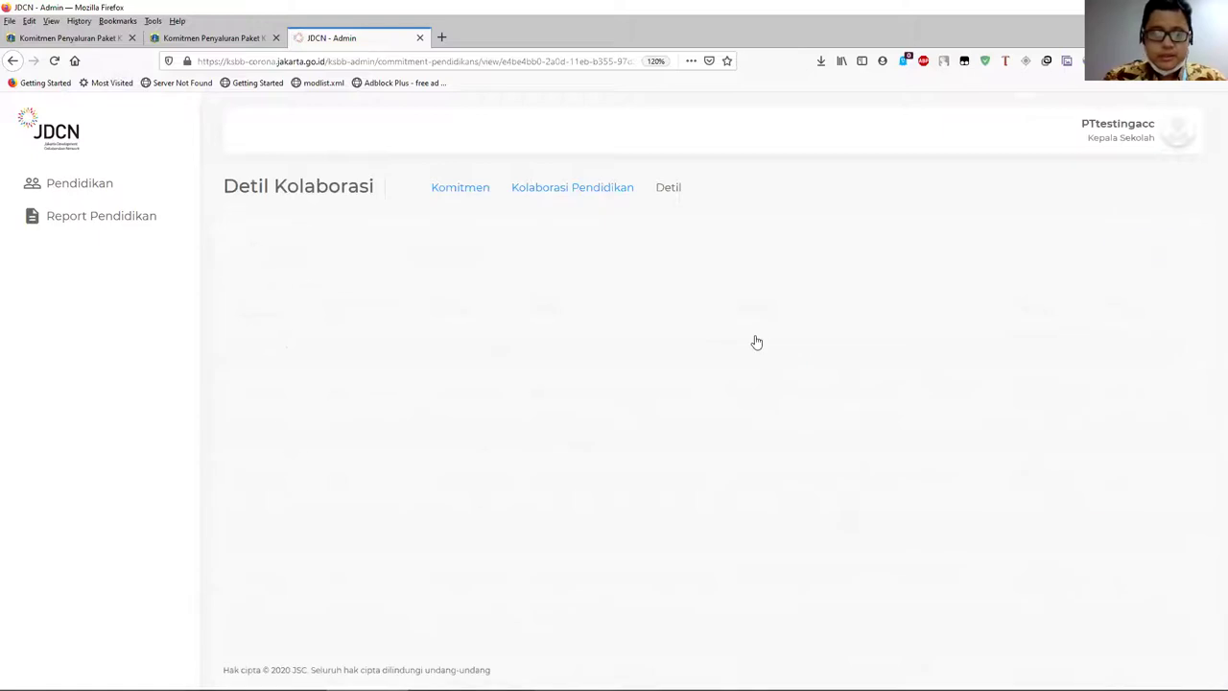
scroll(729, 378, down, 5)
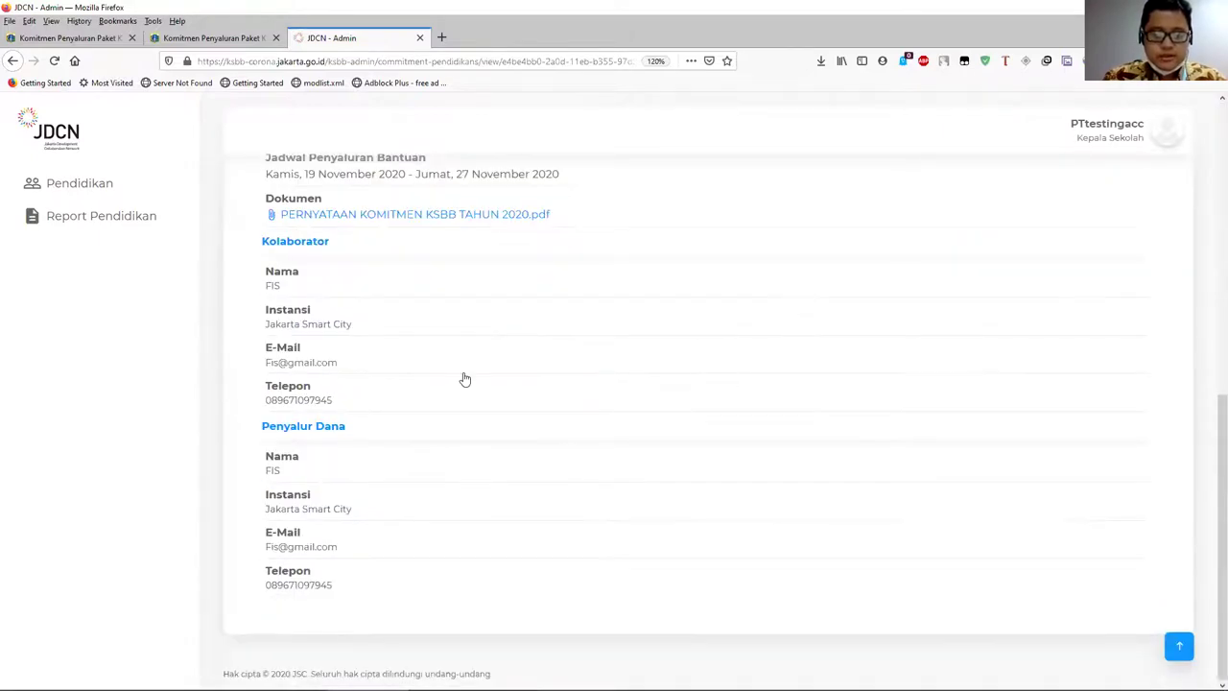
scroll(461, 378, up, 6)
scroll(458, 379, down, 3)
scroll(459, 380, down, 4)
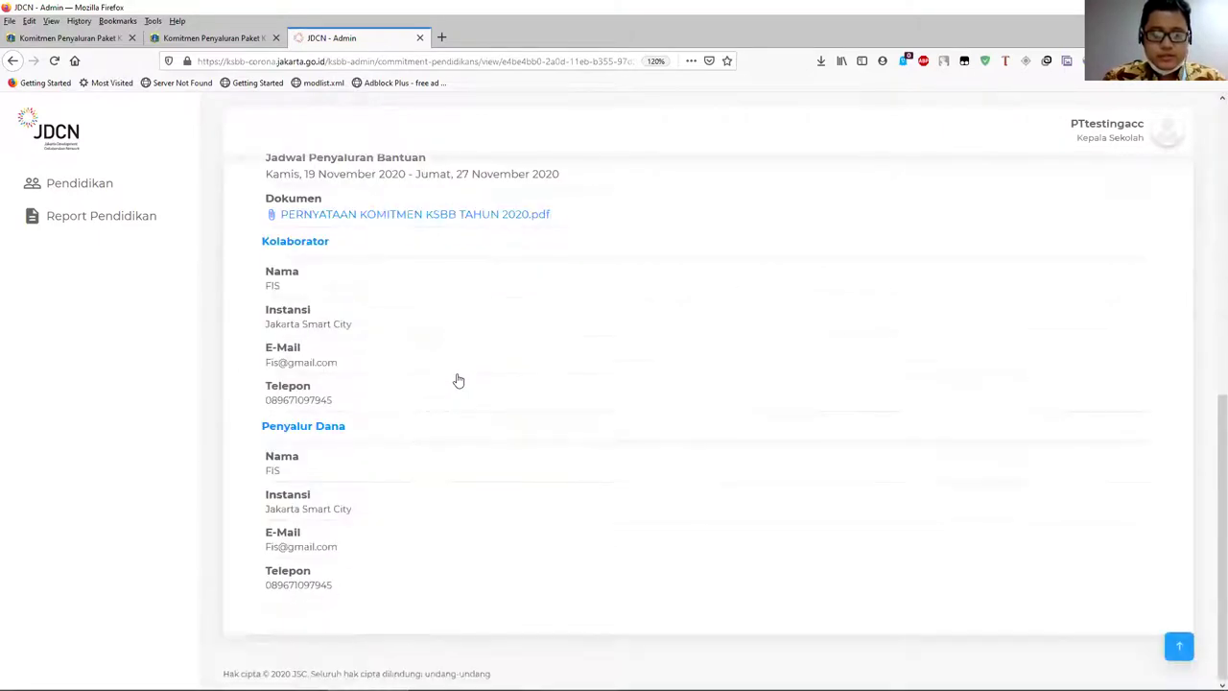
scroll(762, 386, up, 3)
key(alt+Left)
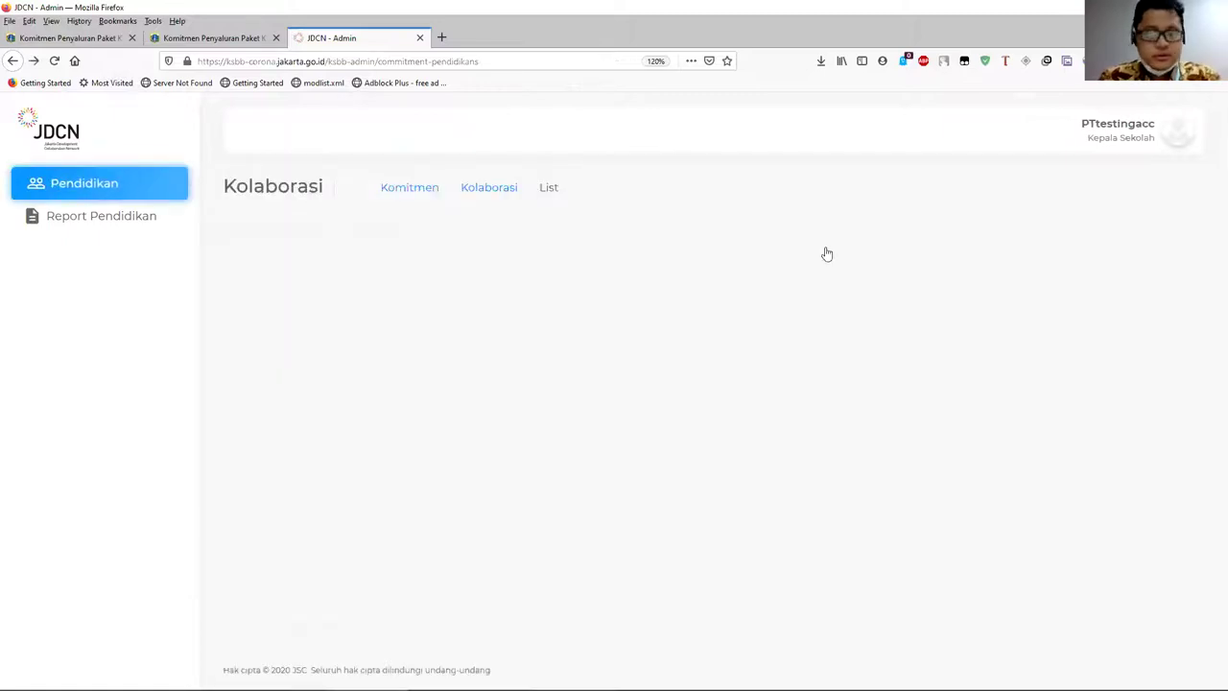
scroll(926, 345, down, 3)
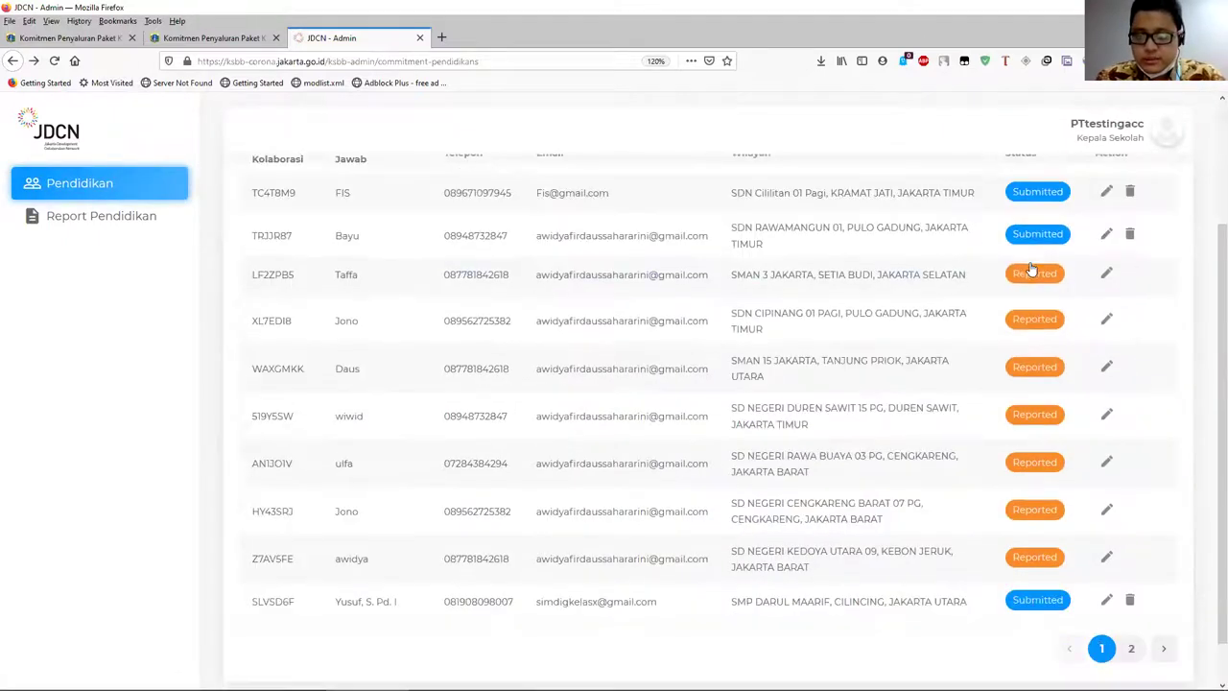
- Open collaboration LF2ZPB5's validation form and change the HP Baru quantity to 2
click(1107, 277)
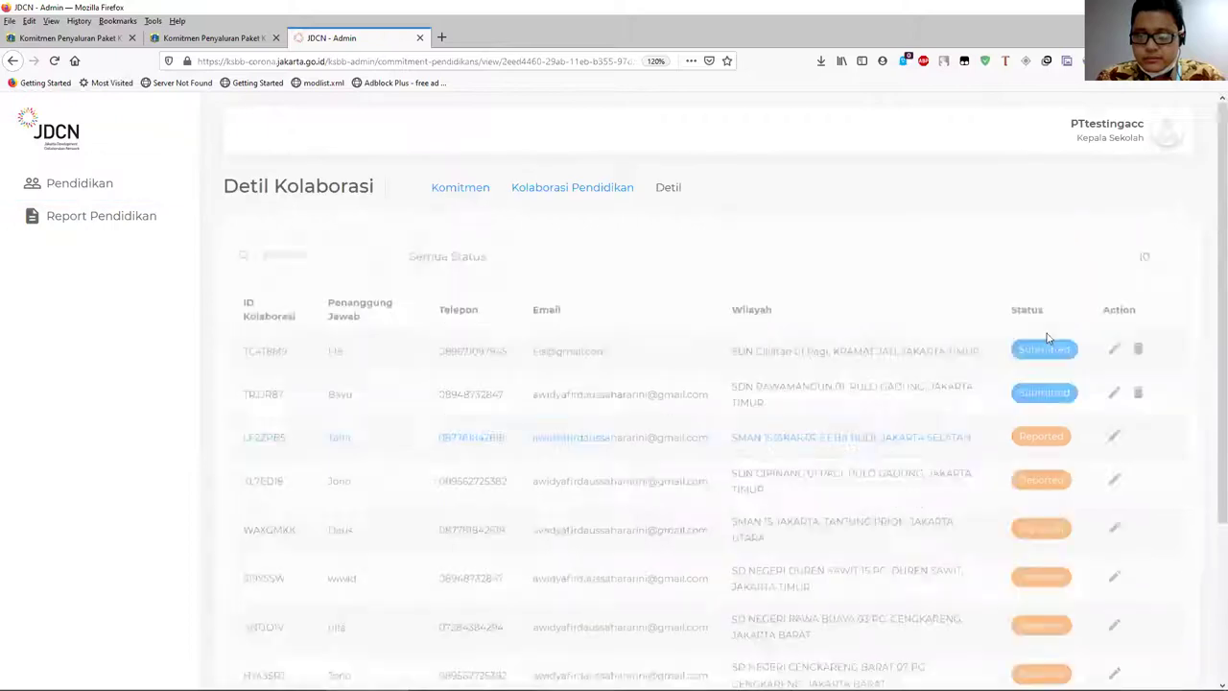
scroll(991, 336, down, 5)
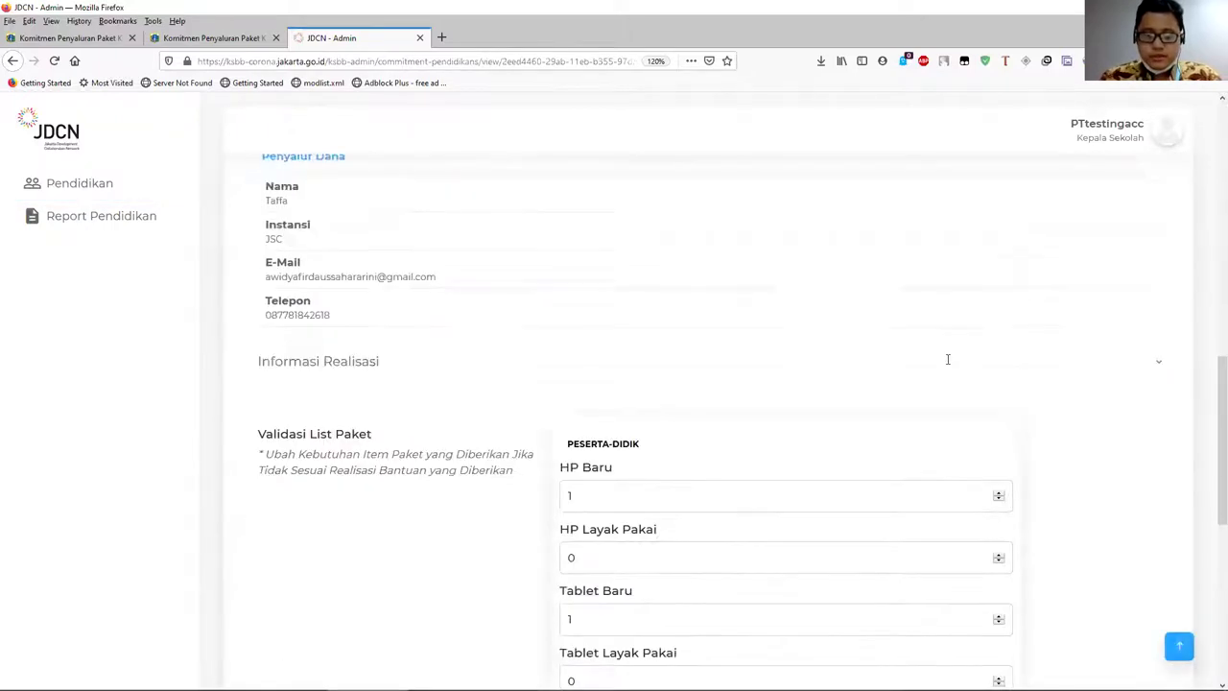
scroll(946, 359, down, 3)
scroll(792, 384, up, 2)
click(605, 369)
key(BackSpace)
text(2)
- Write the validation remark 'Revisi jumlah gawai laptop layak dengan jumlah'
scroll(616, 393, down, 5)
click(620, 494)
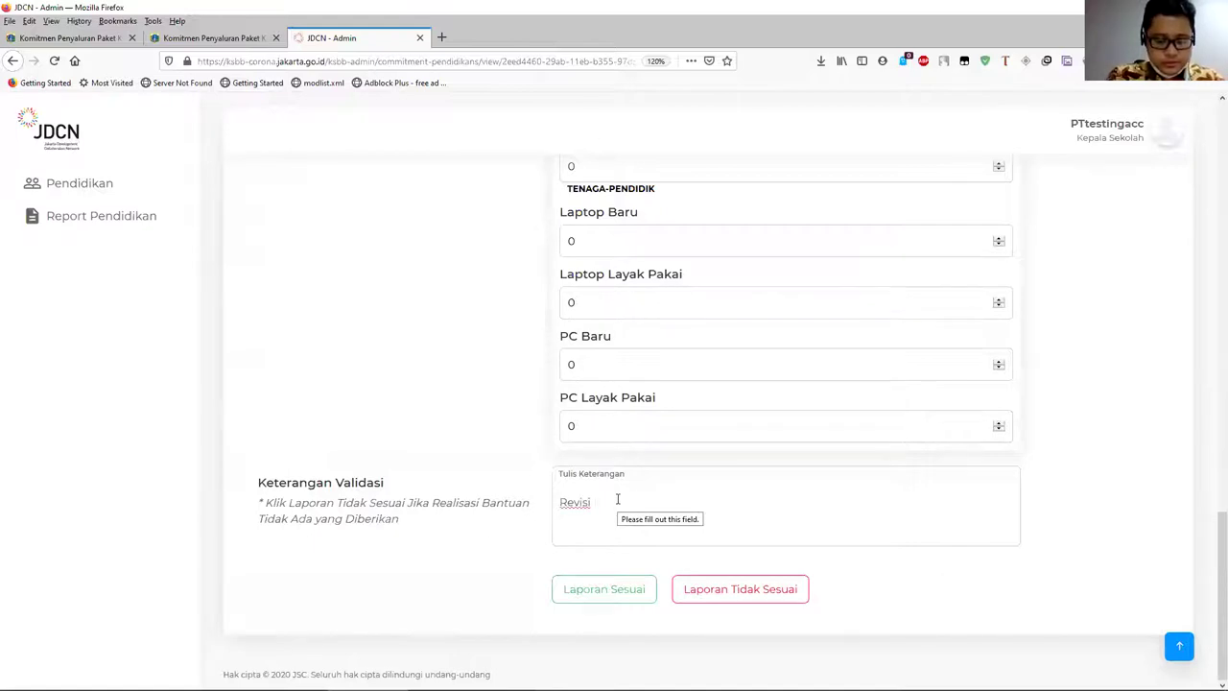
text(Revisi jumlah gawa)
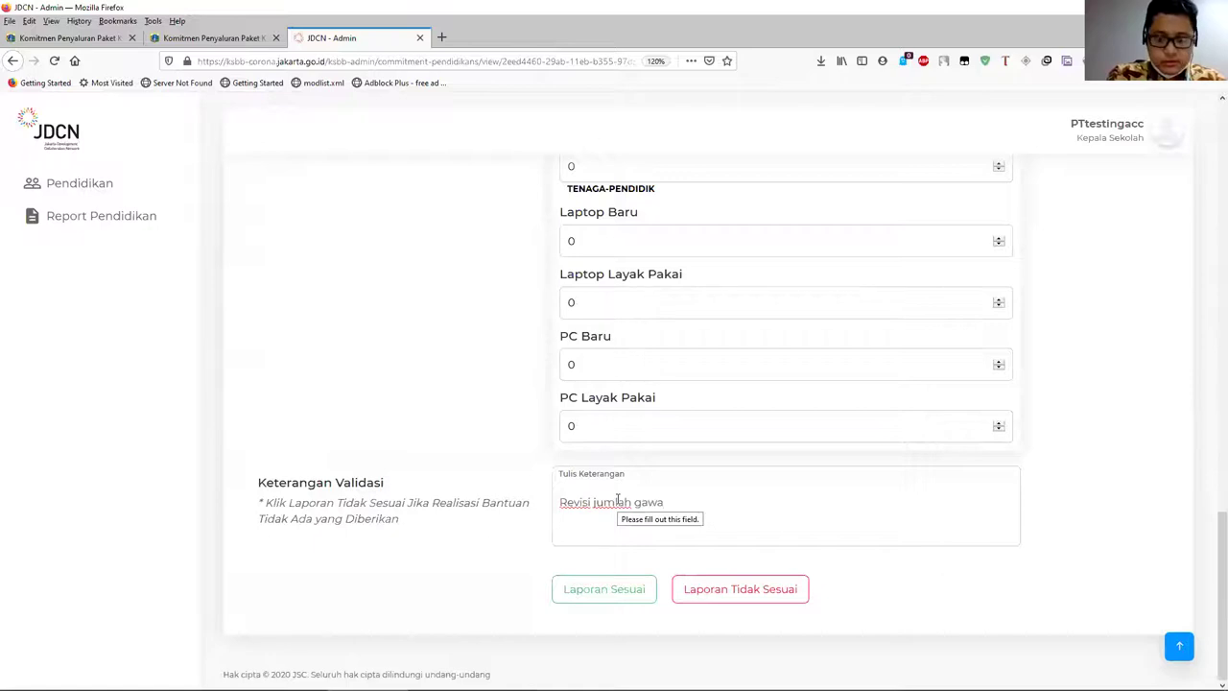
text(i sej)
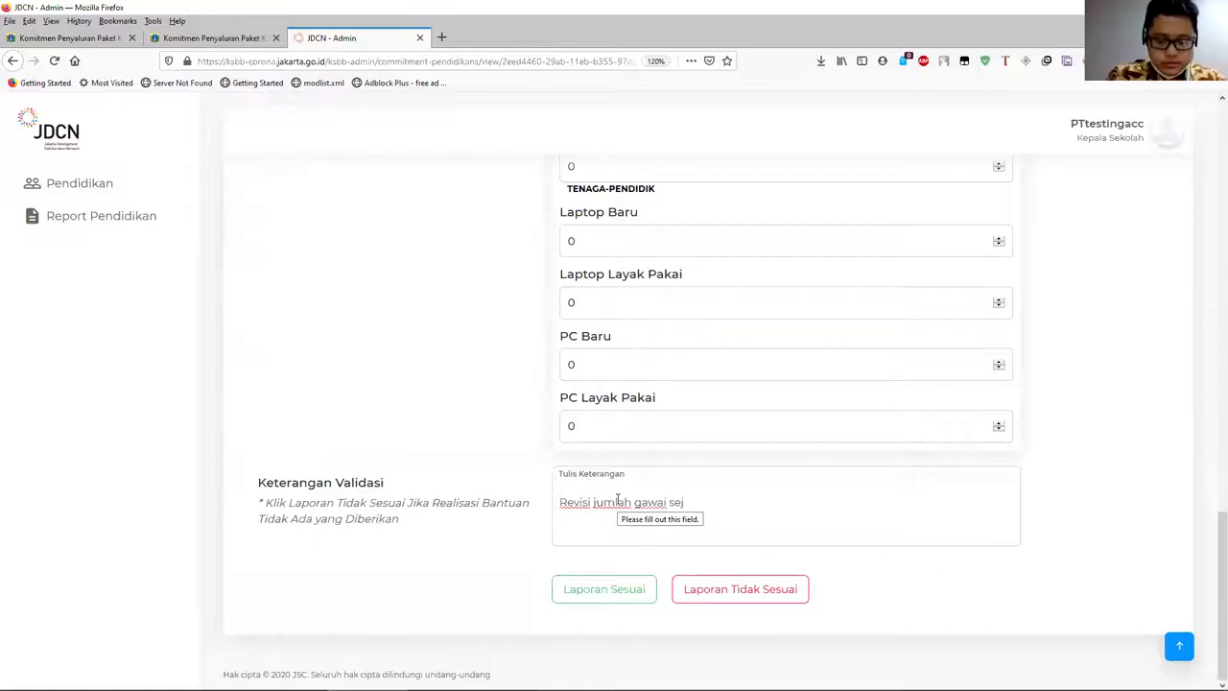
text(e)
key(BackSpace)
key(BackSpace)
text(laptop layak dengan jumlah 2 unit)
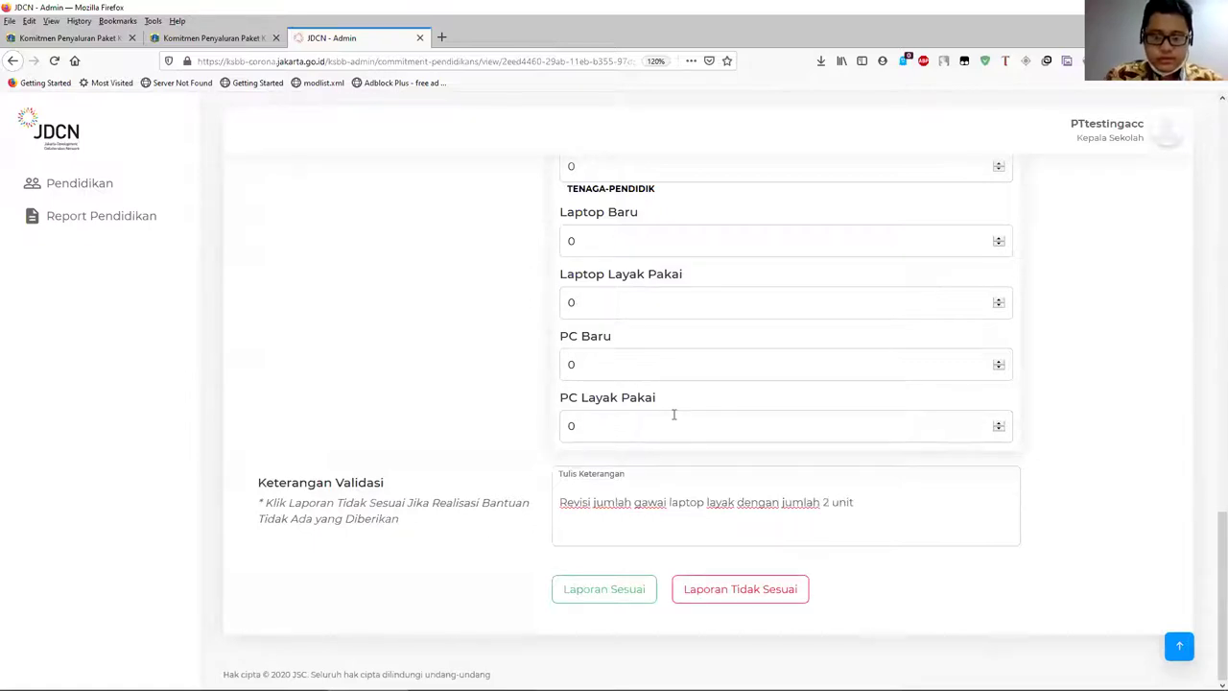
- Try 2 for the Laptop Baru quantity, then reset it to 0
scroll(675, 408, up, 4)
scroll(674, 403, down, 3)
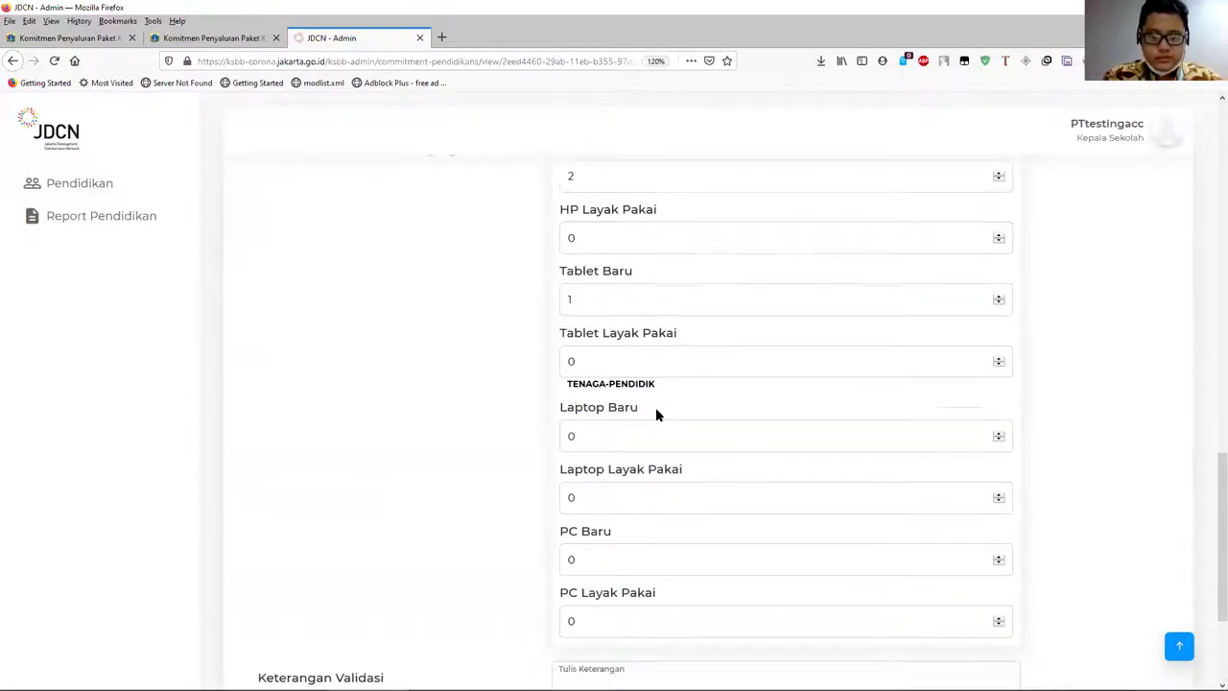
double_click(566, 402)
text(2)
scroll(627, 417, down, 2)
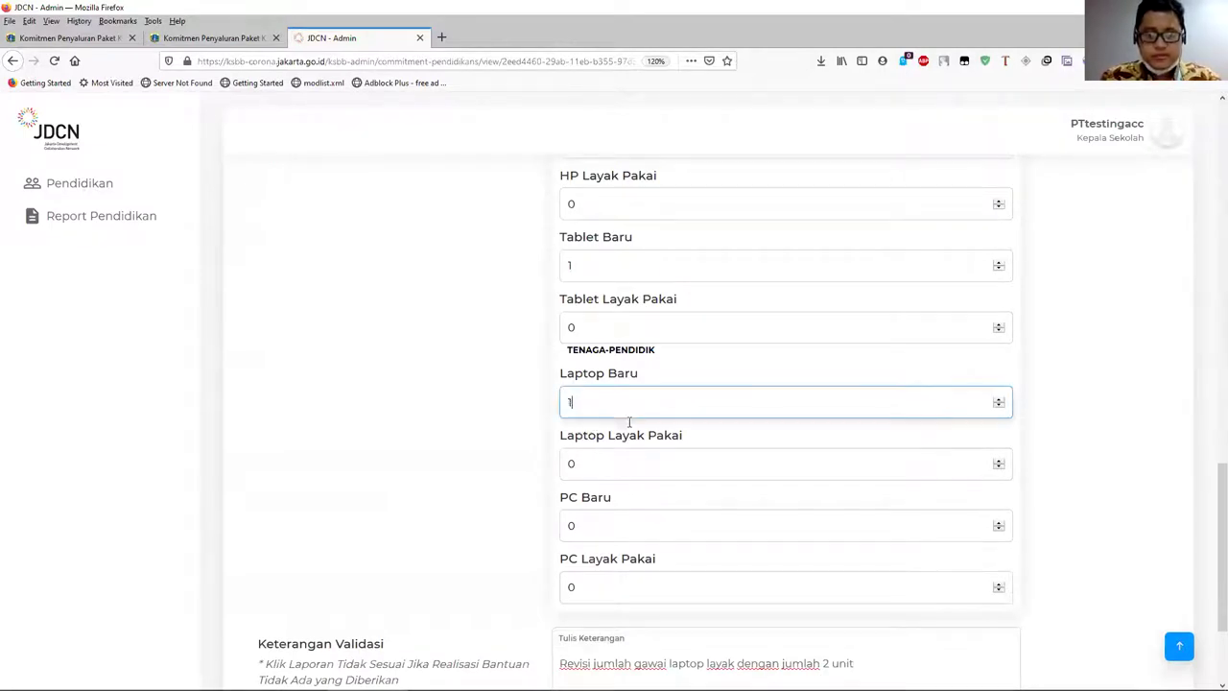
scroll(406, 449, down, 3)
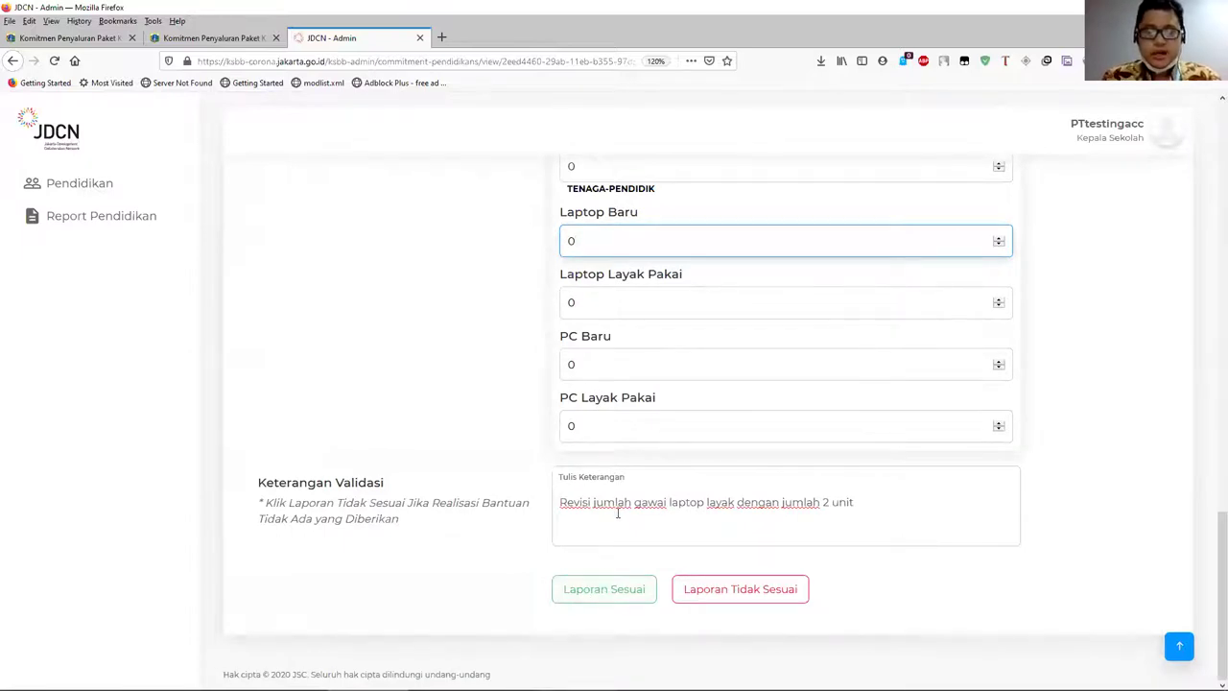
scroll(616, 513, up, 7)
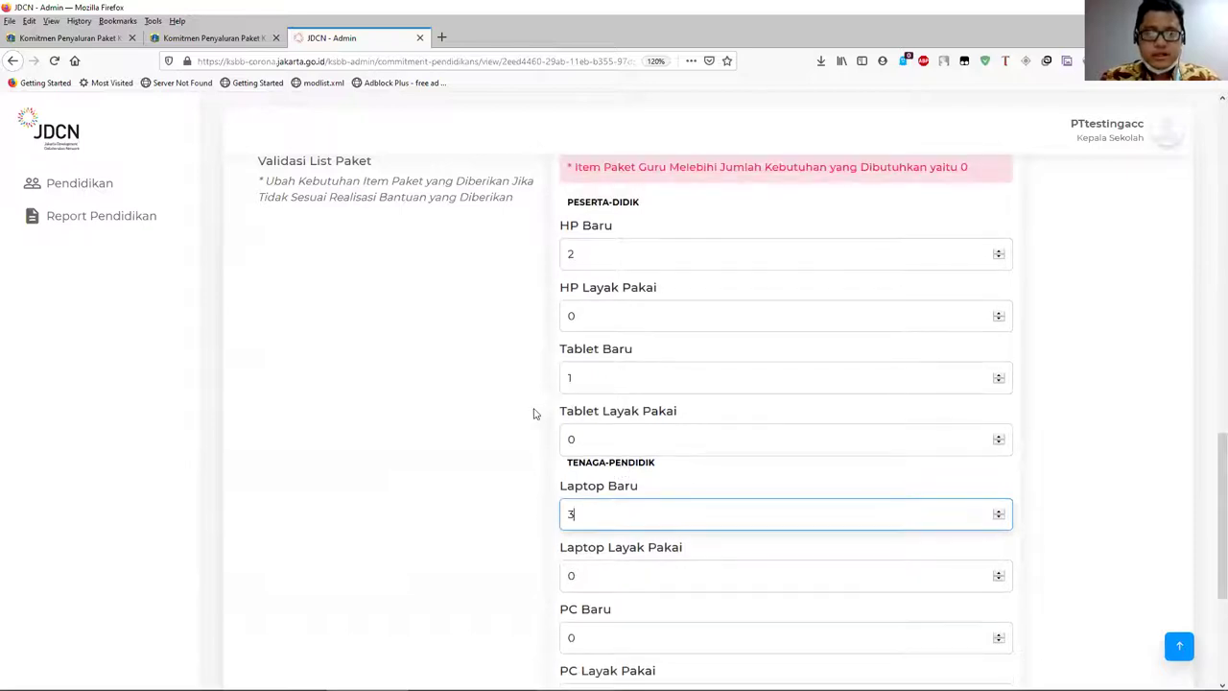
double_click(582, 516)
text(0)
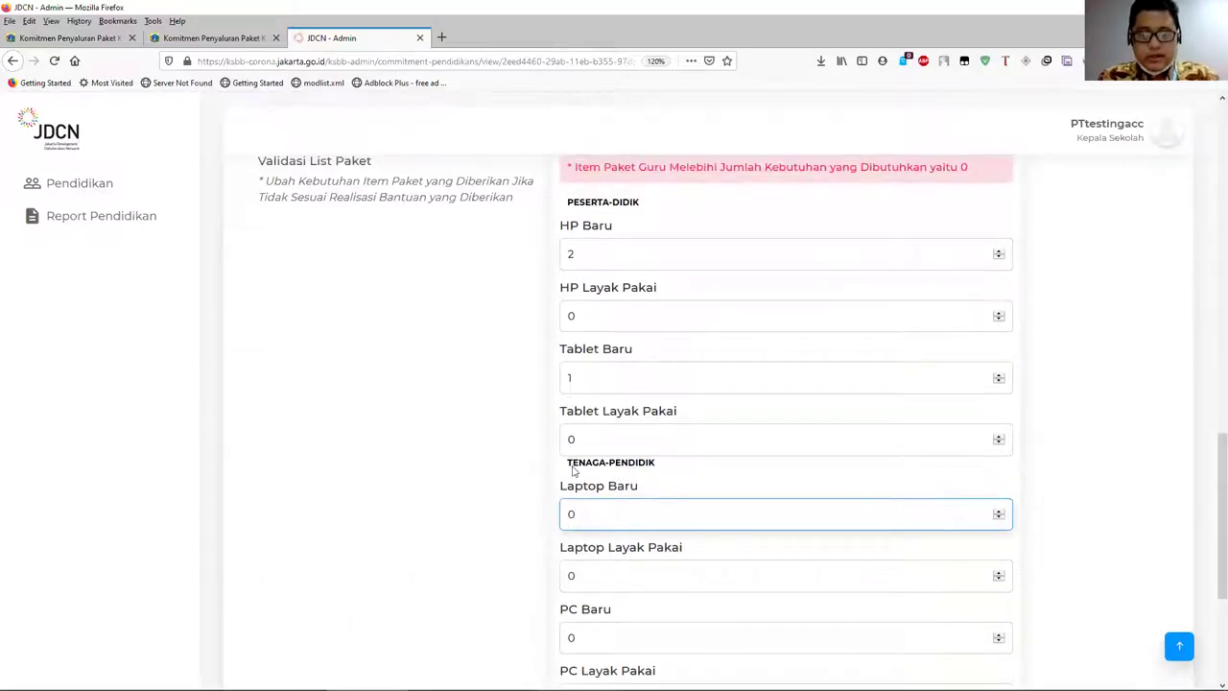
- Set the HP Baru quantity back to 0
double_click(575, 255)
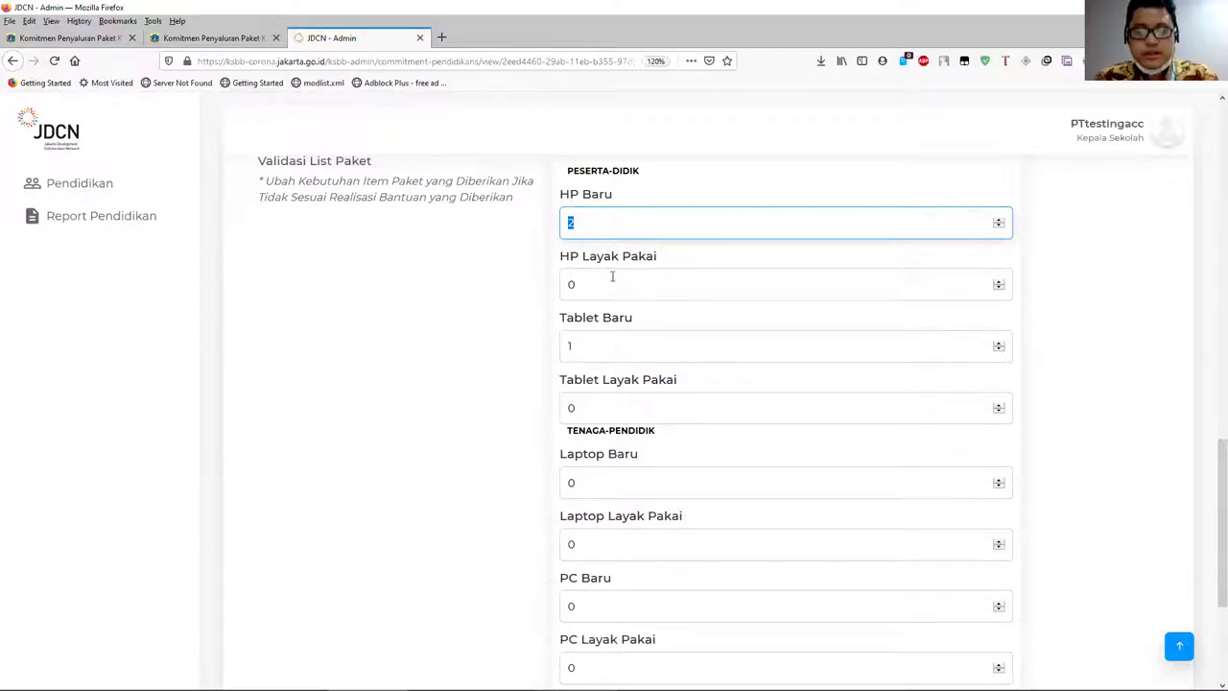
text(01)
scroll(561, 306, down, 1)
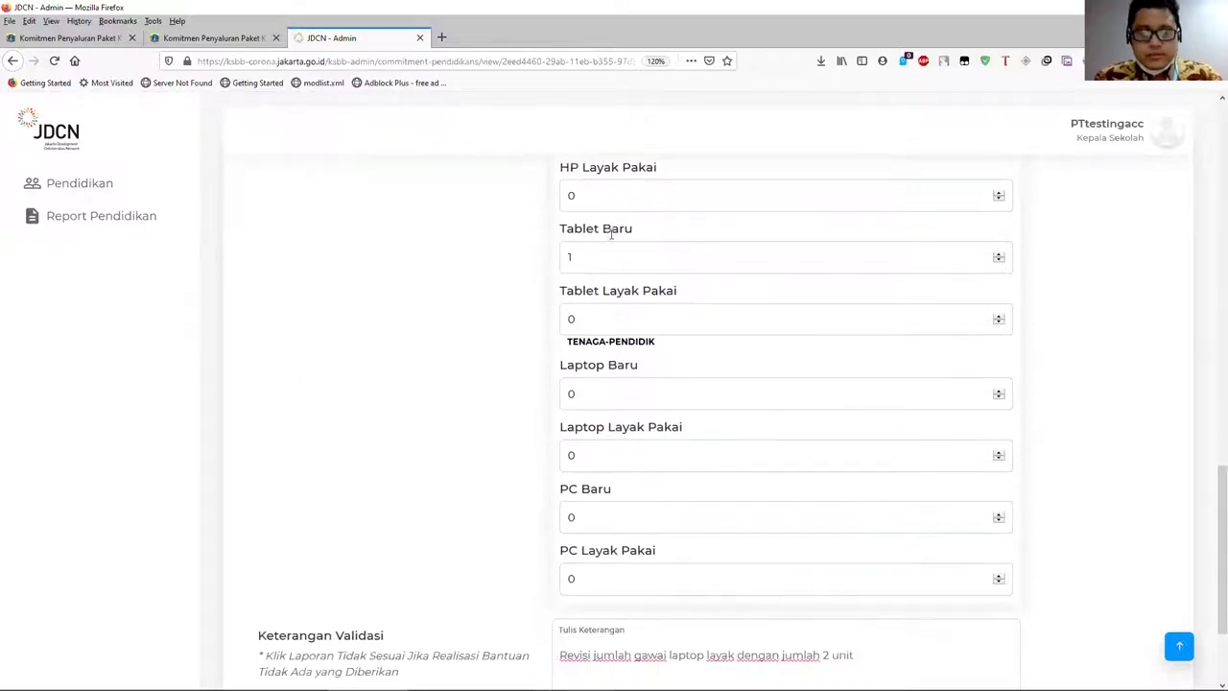
scroll(561, 307, up, 2)
drag(589, 297, 558, 312)
key(BackSpace)
text(0)
scroll(472, 430, down, 3)
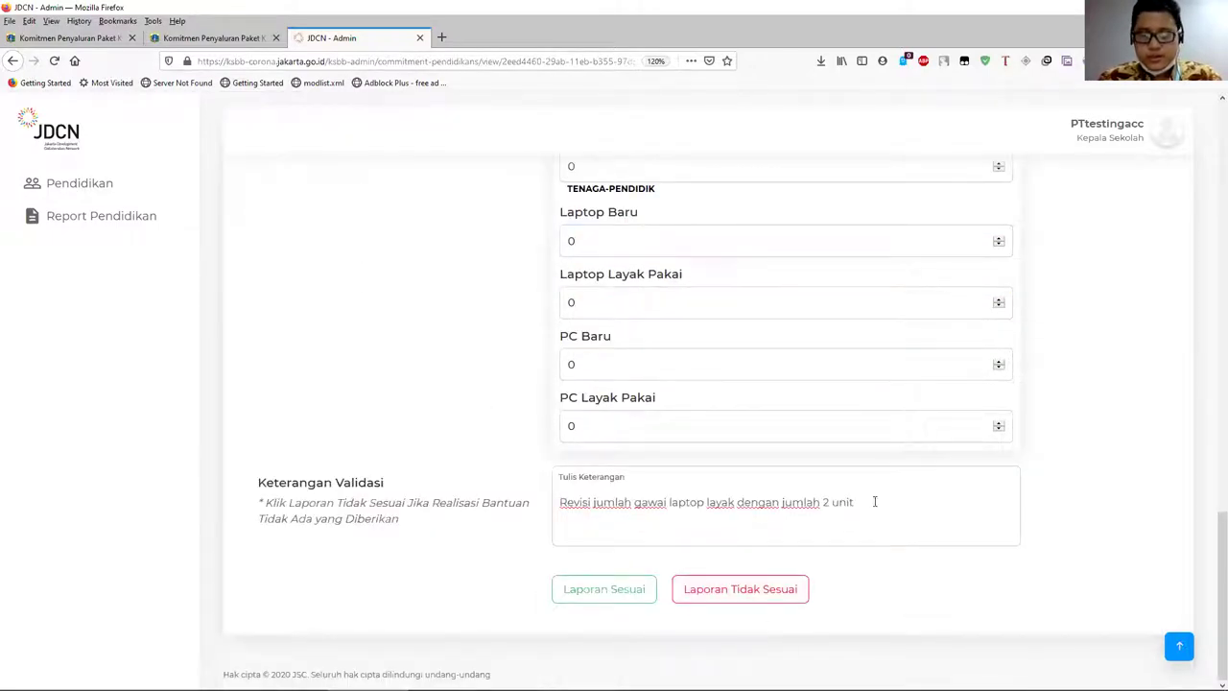
- Replace the validation remark with 'Barang yang dikirim belum diterima pada tanggal yang disepakati'
drag(874, 501, 454, 509)
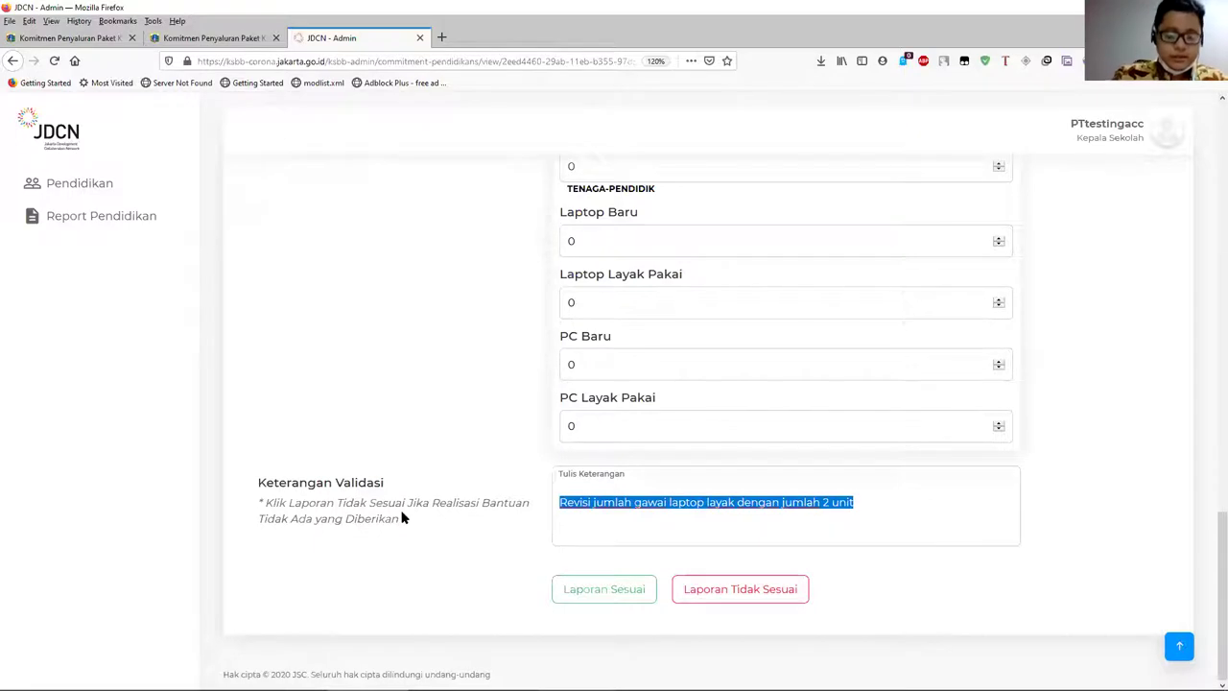
text(A)
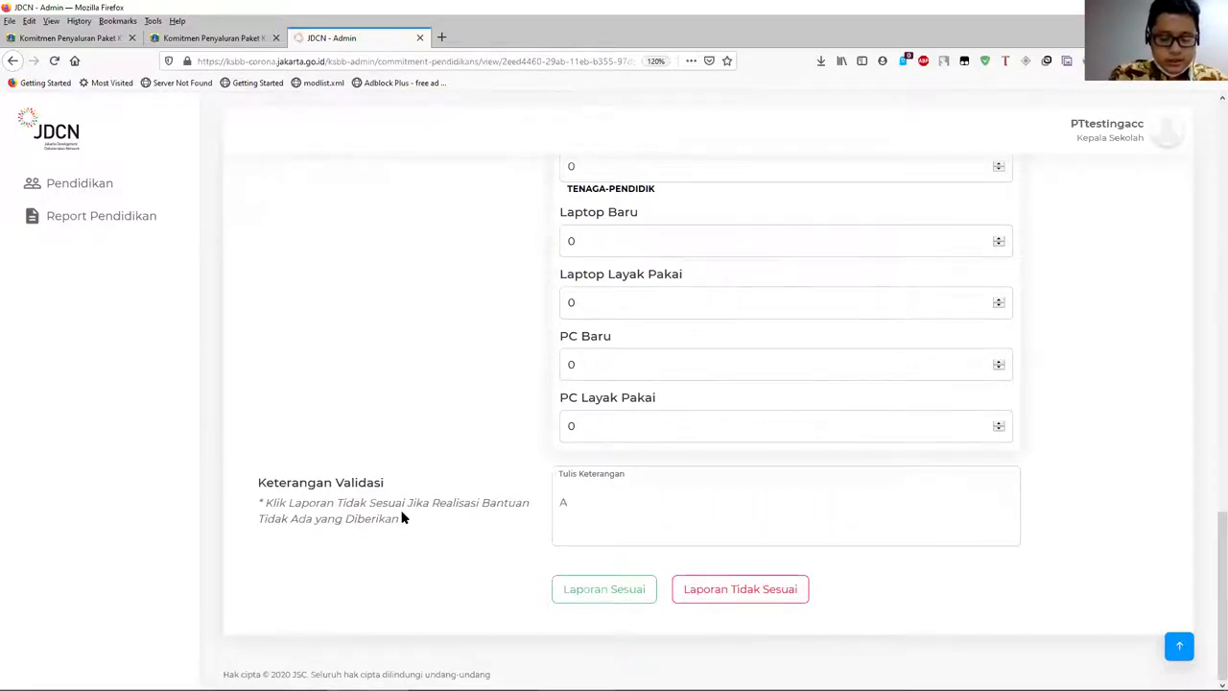
text(da unit yang spe)
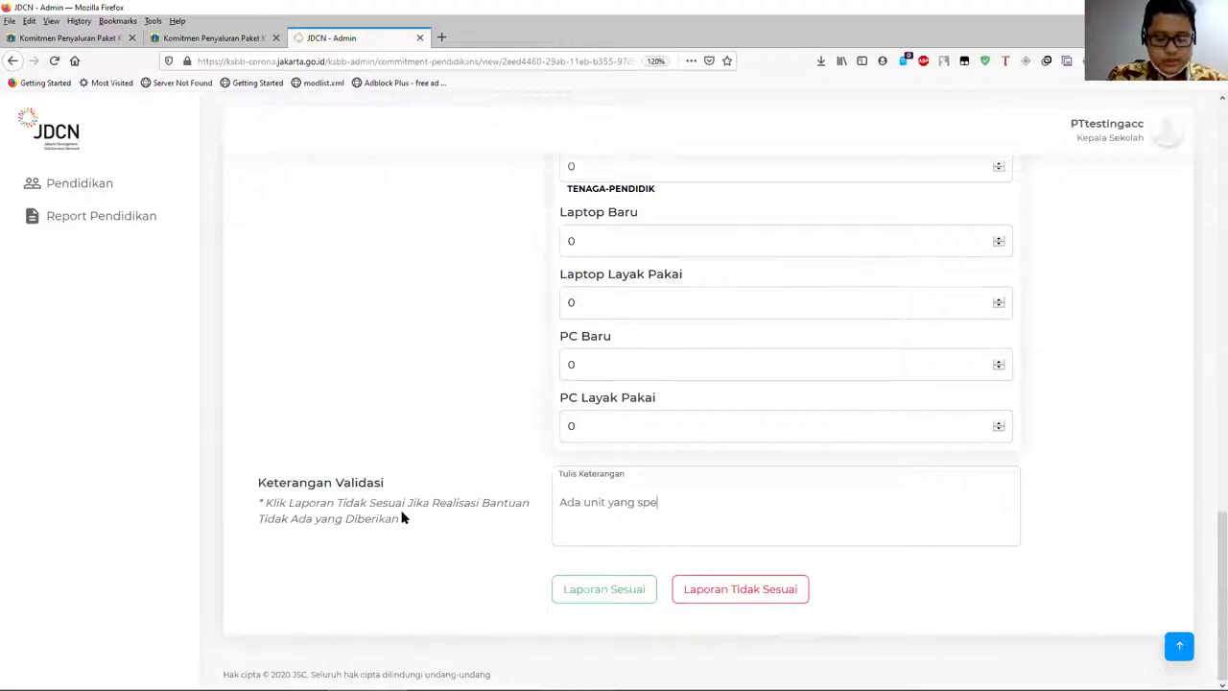
text(sifikasi tidak layak)
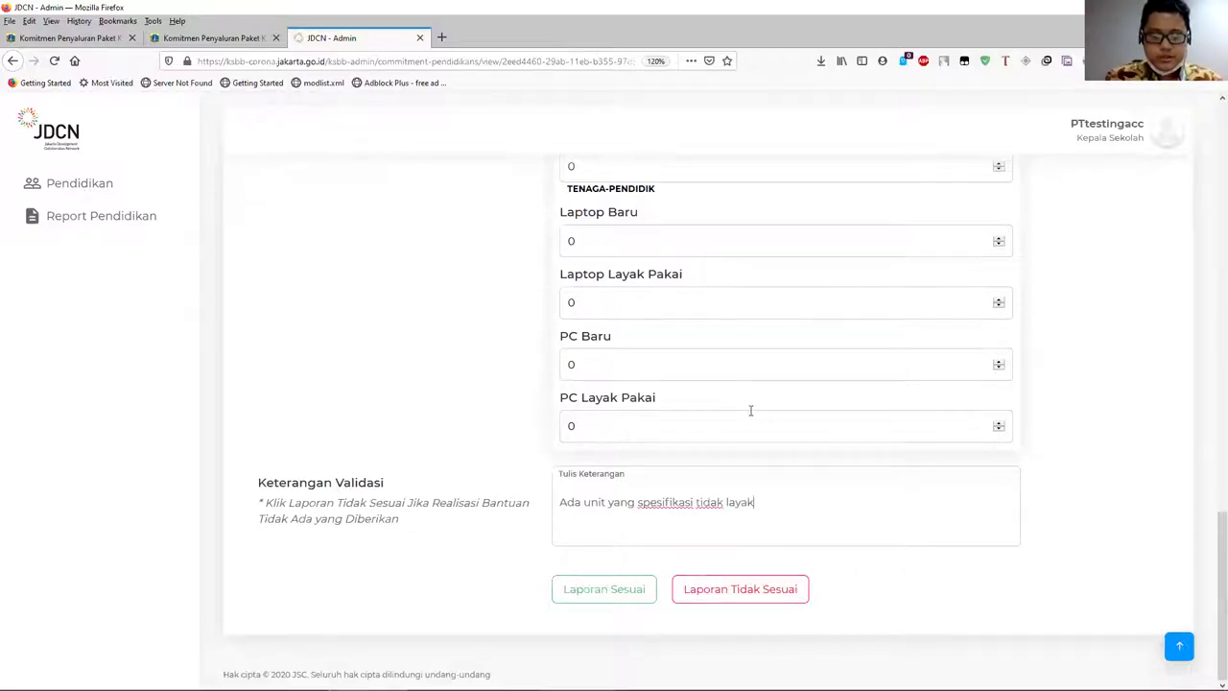
key(ctrl+a)
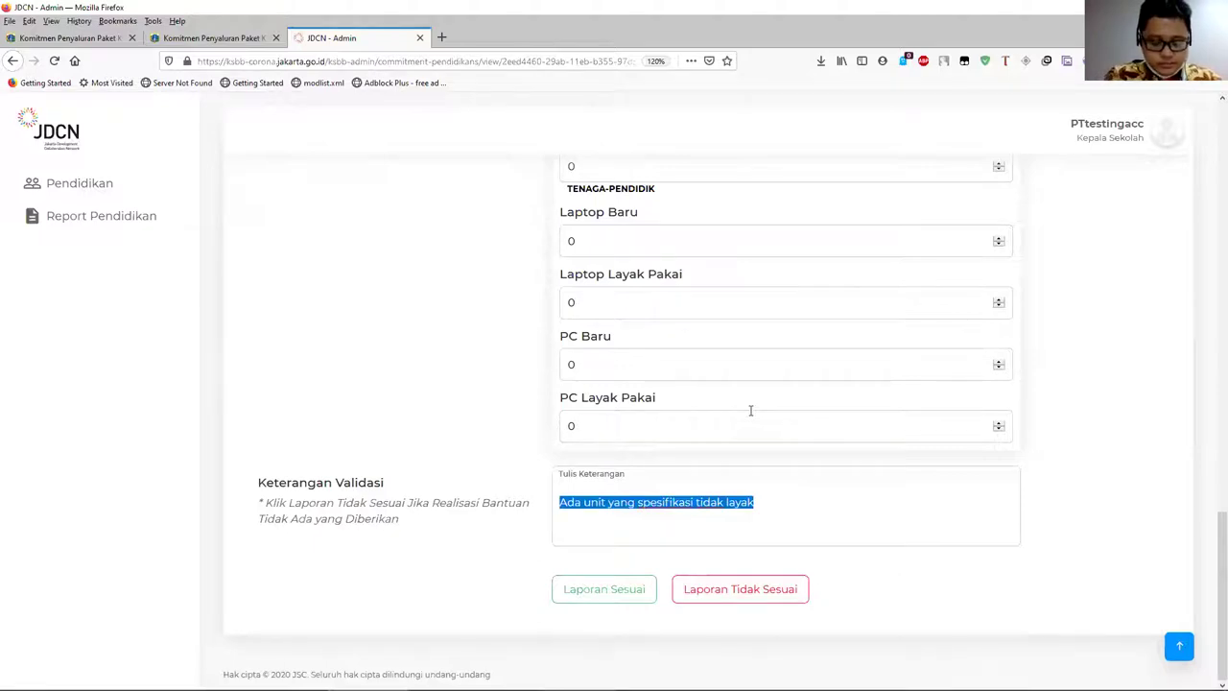
text(Barang yang dikirim )
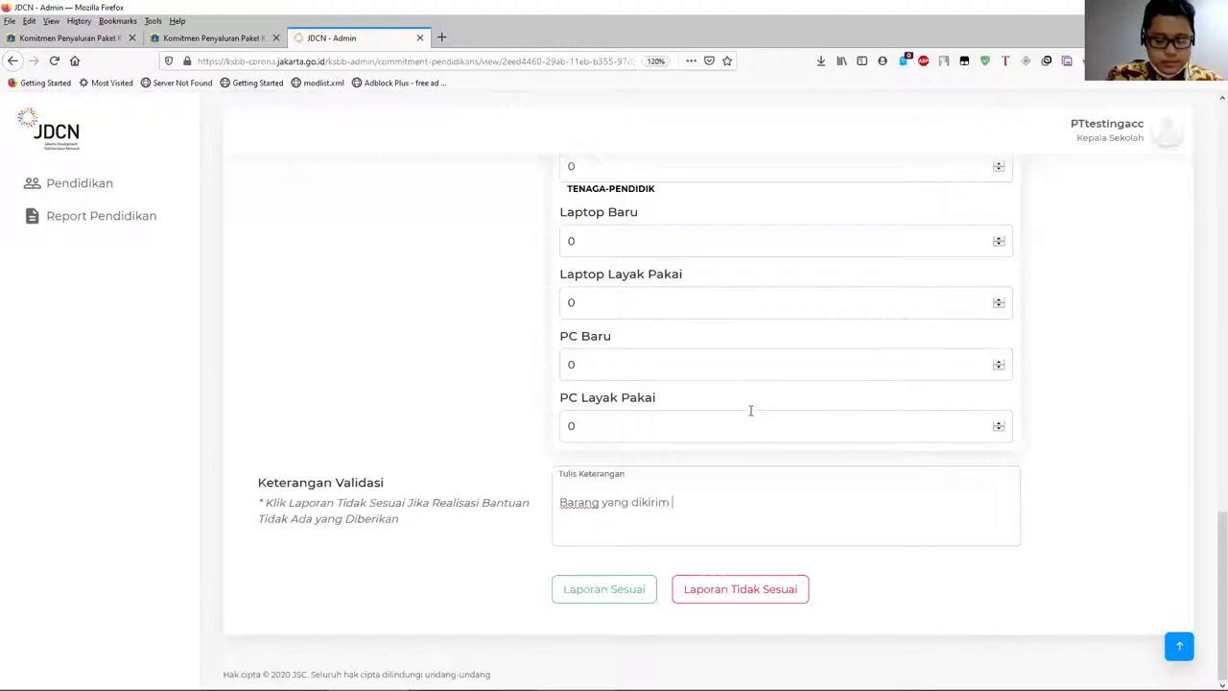
text(belum dite)
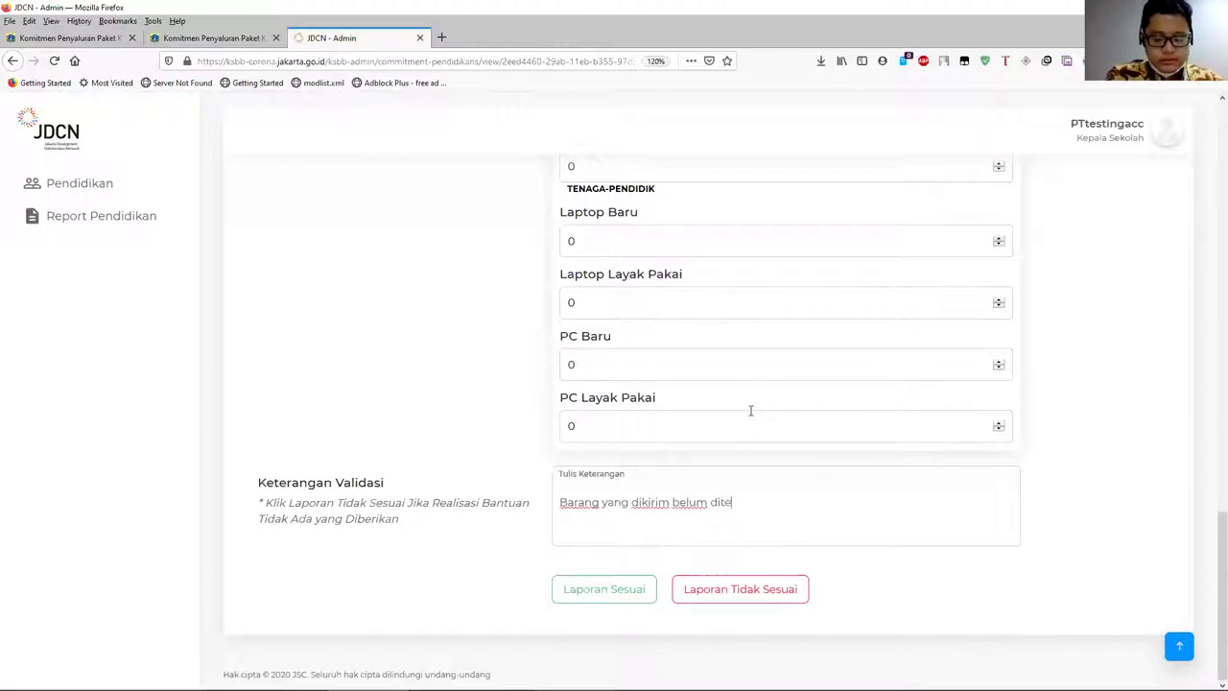
text(rima pada tanggal yang sid)
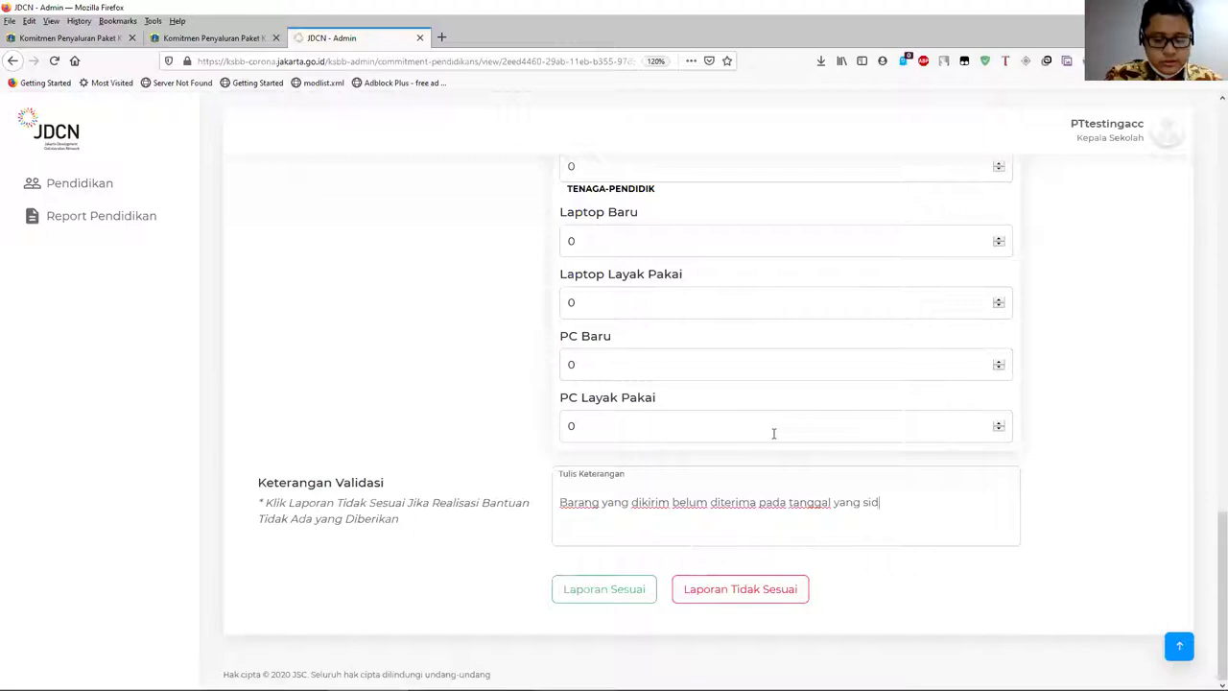
text(isepakat)
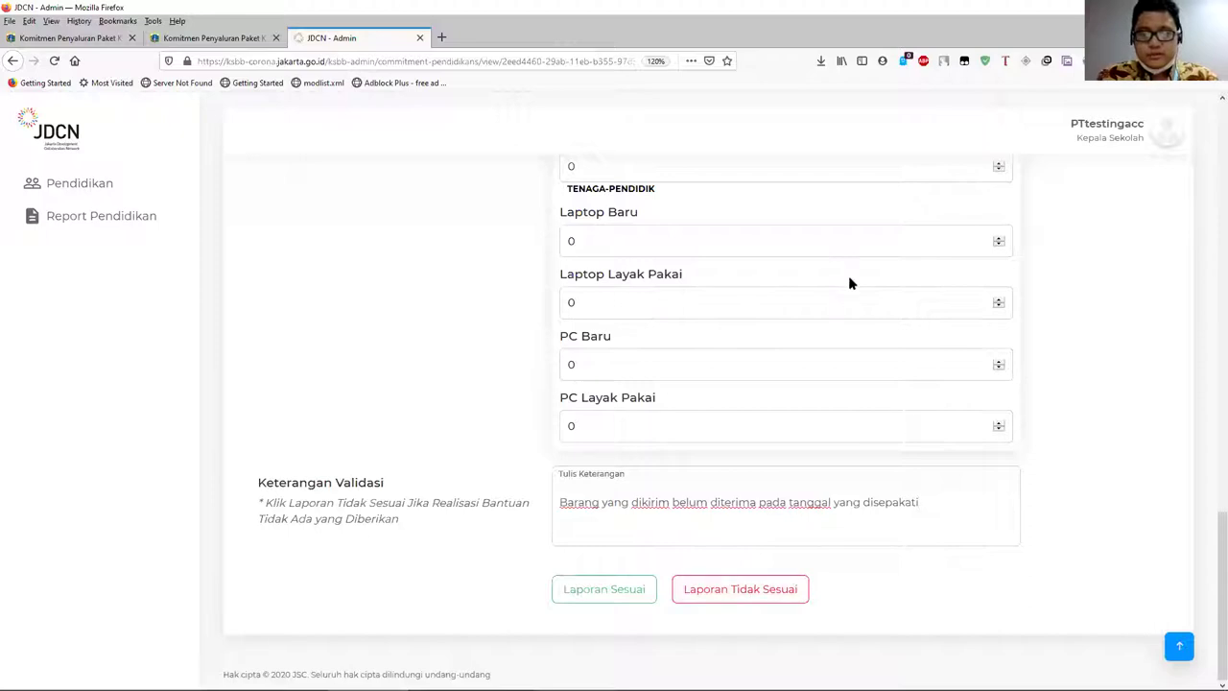
- Go back to the Pendidikan collaboration list with Alt+Left
scroll(654, 232, up, 3)
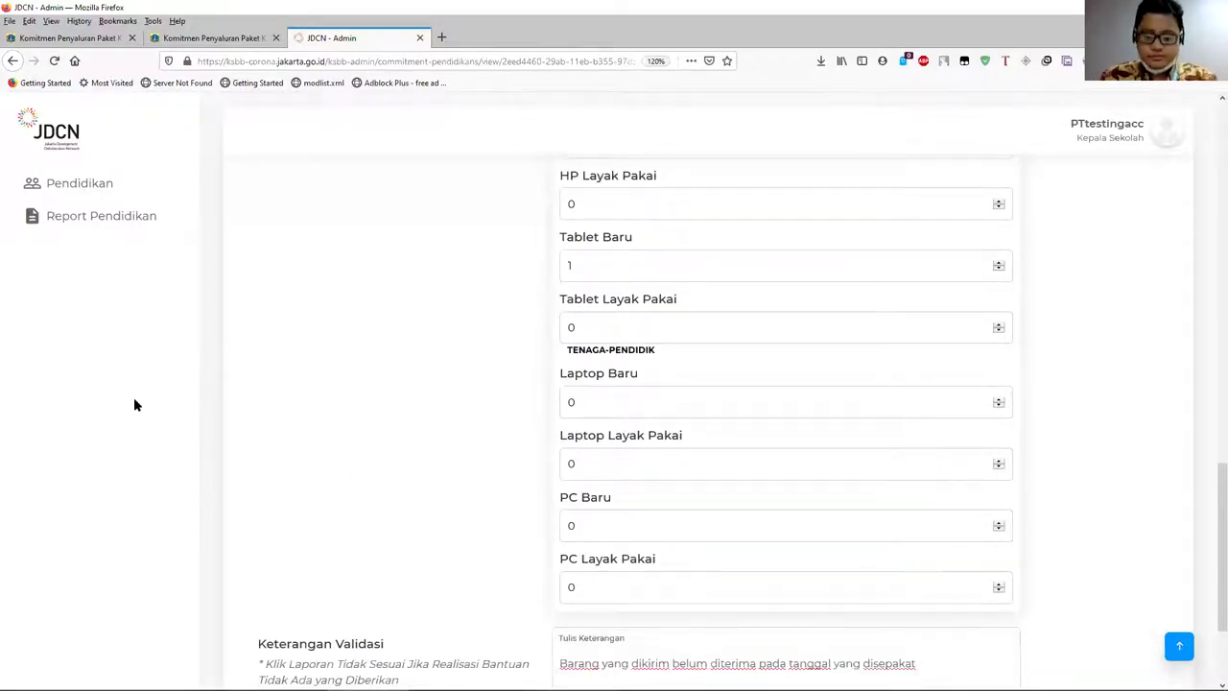
key(alt+Left)
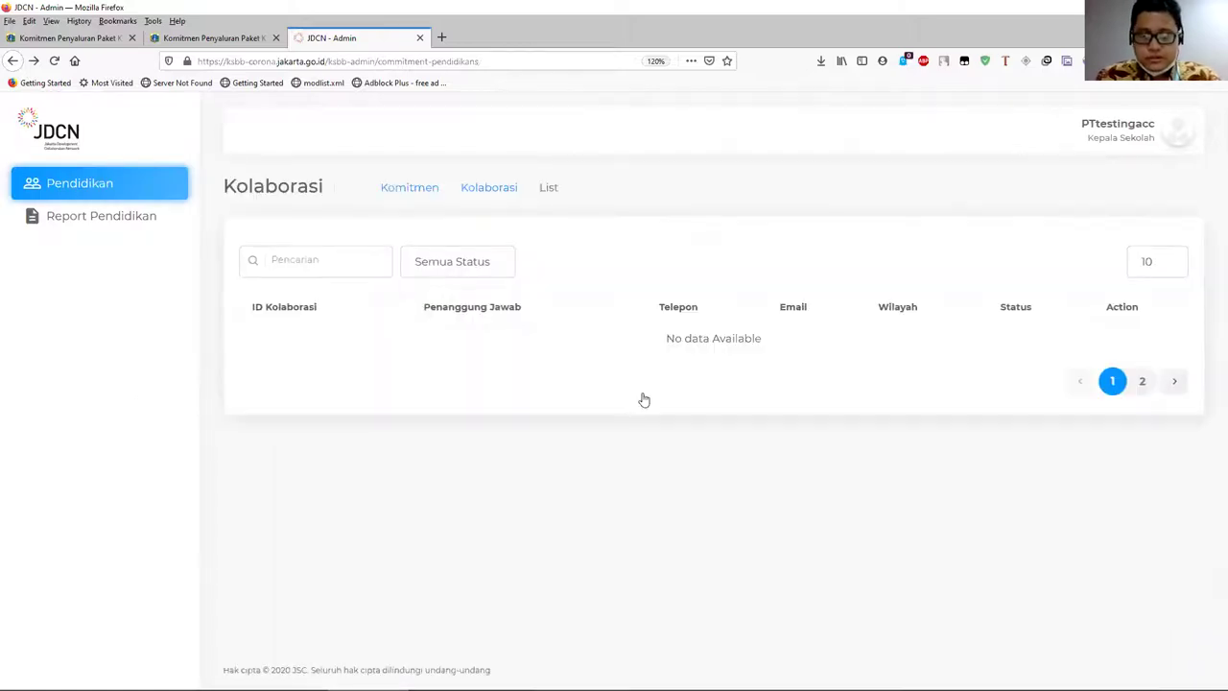
scroll(960, 422, down, 2)
scroll(1050, 384, up, 2)
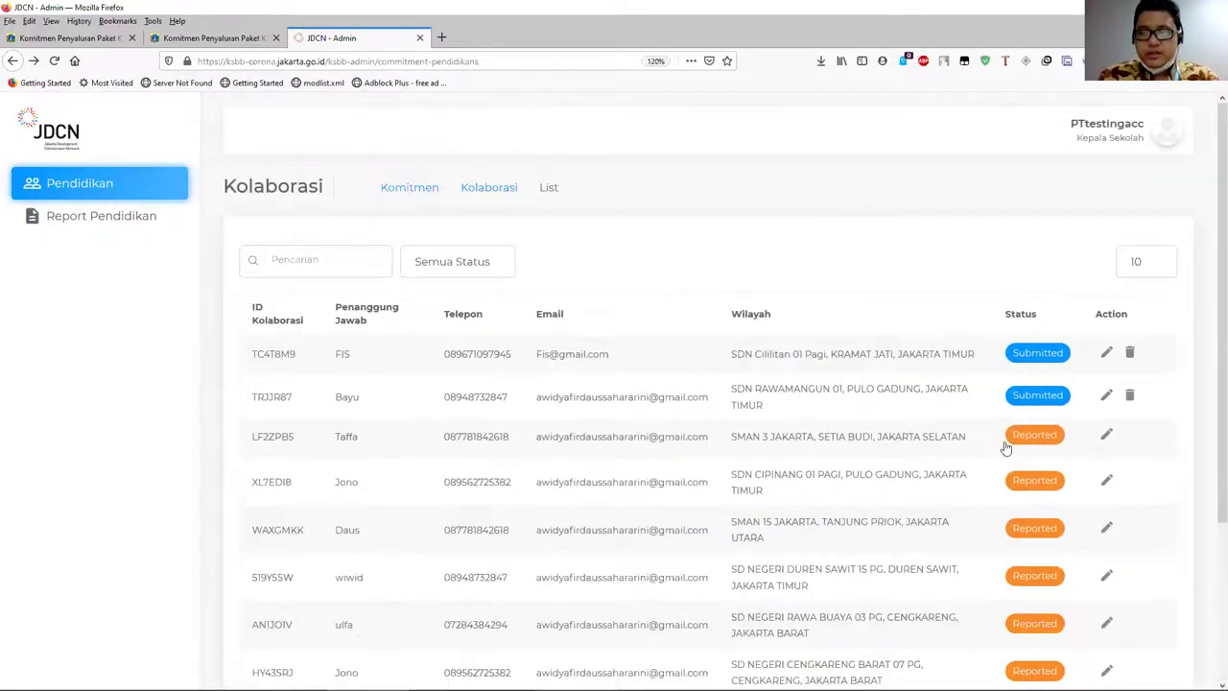